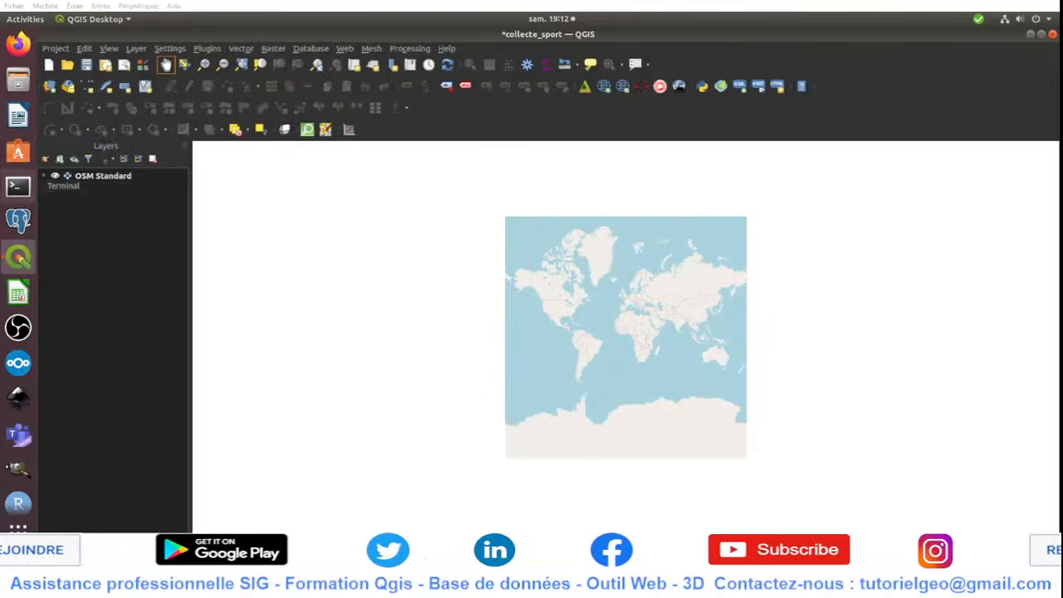
Step: Examine the OSM Standard base map around the Saint-Sylvestre and Saint-Barthélemy districts of Nice
scroll(648, 296, "up", 2)
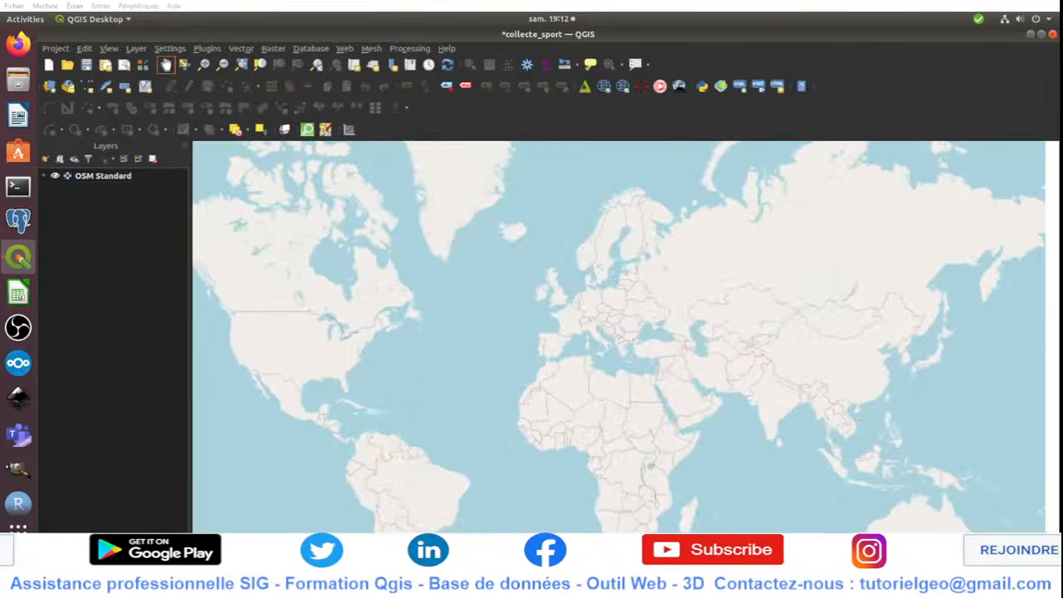
scroll(589, 324, "up", 5)
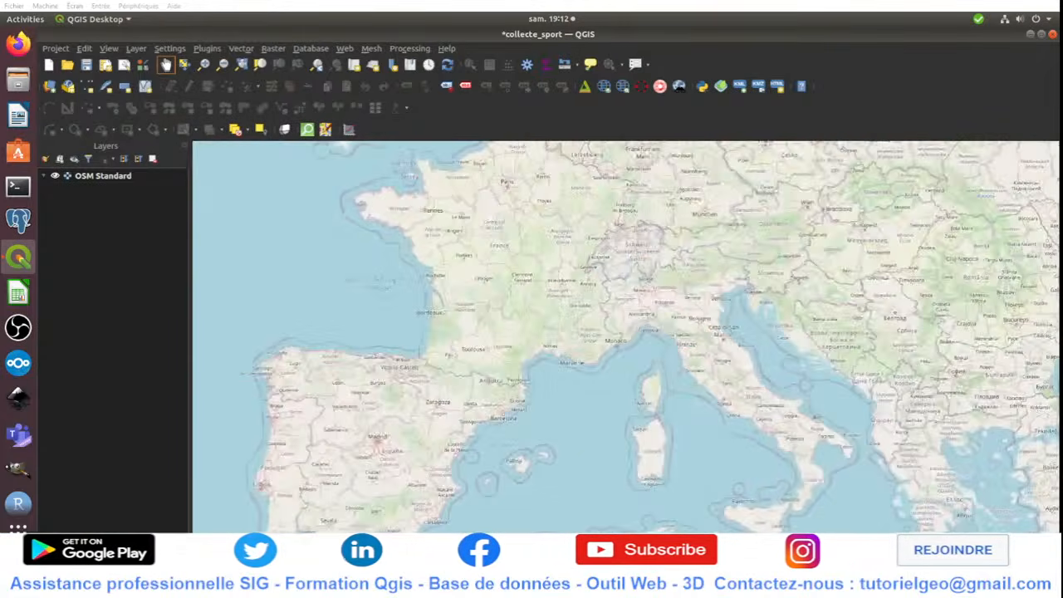
scroll(606, 306, "up", 3)
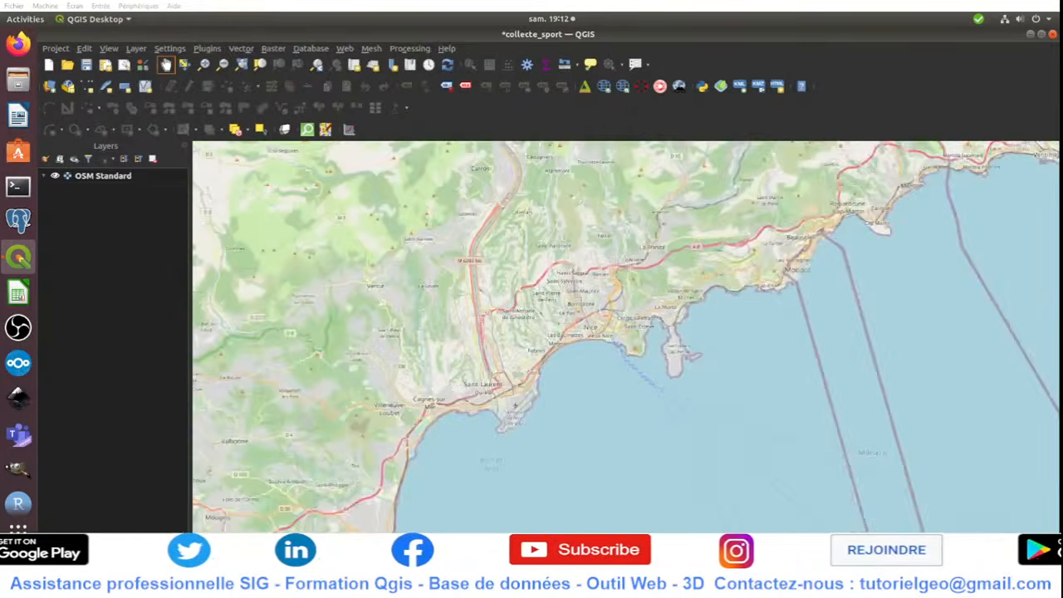
scroll(539, 305, "up", 1)
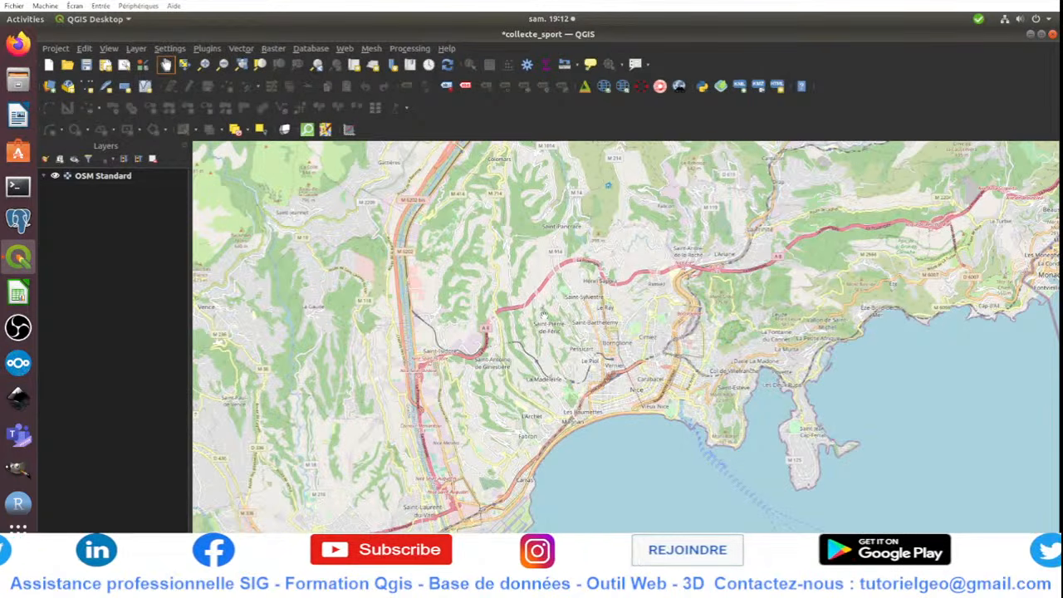
scroll(598, 321, "up", 1)
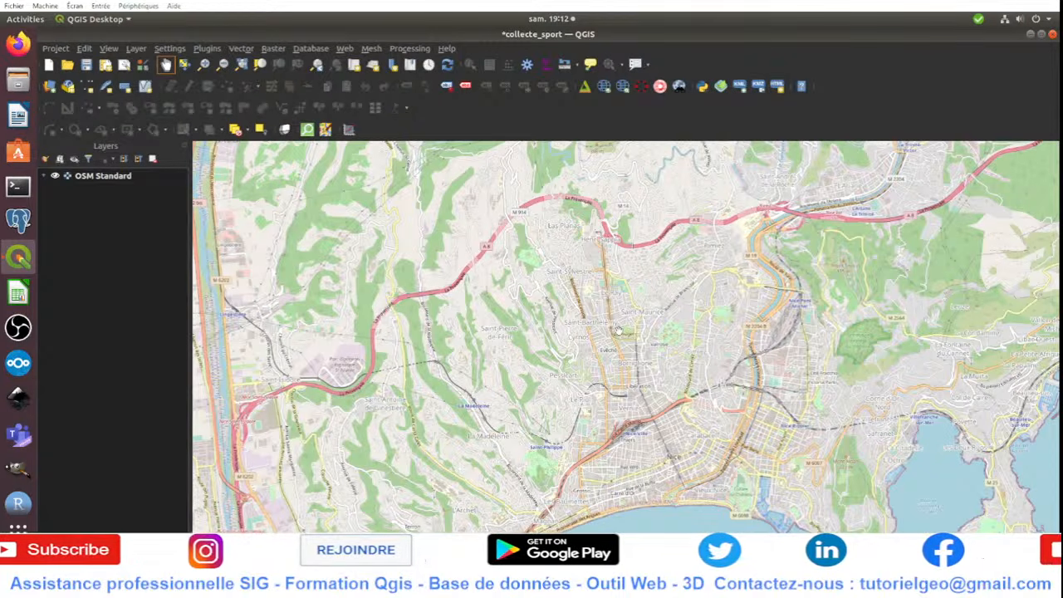
scroll(636, 386, "up", 2)
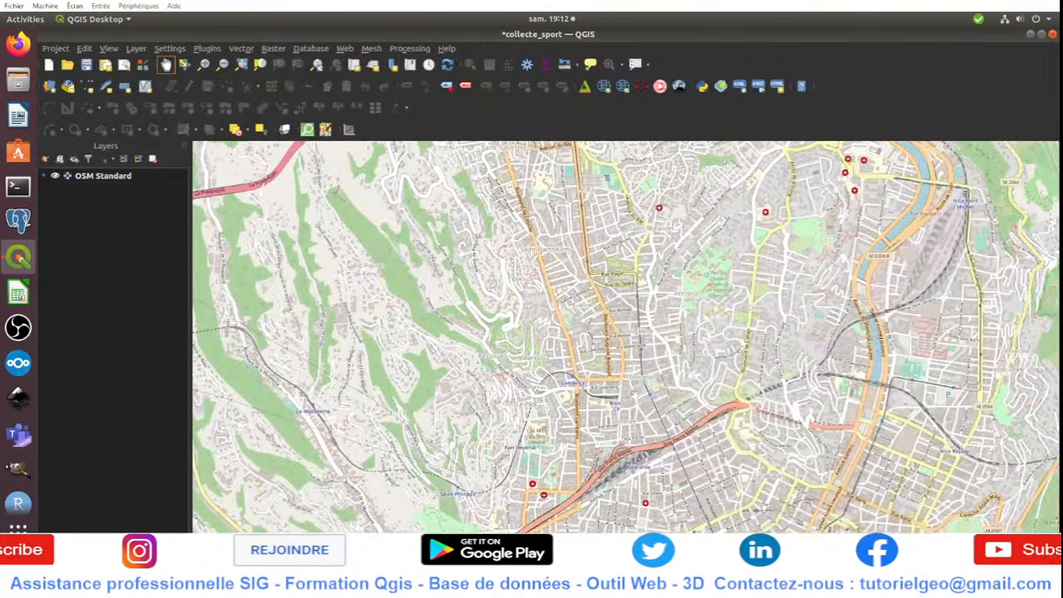
left_click_drag(545, 259, 554, 329)
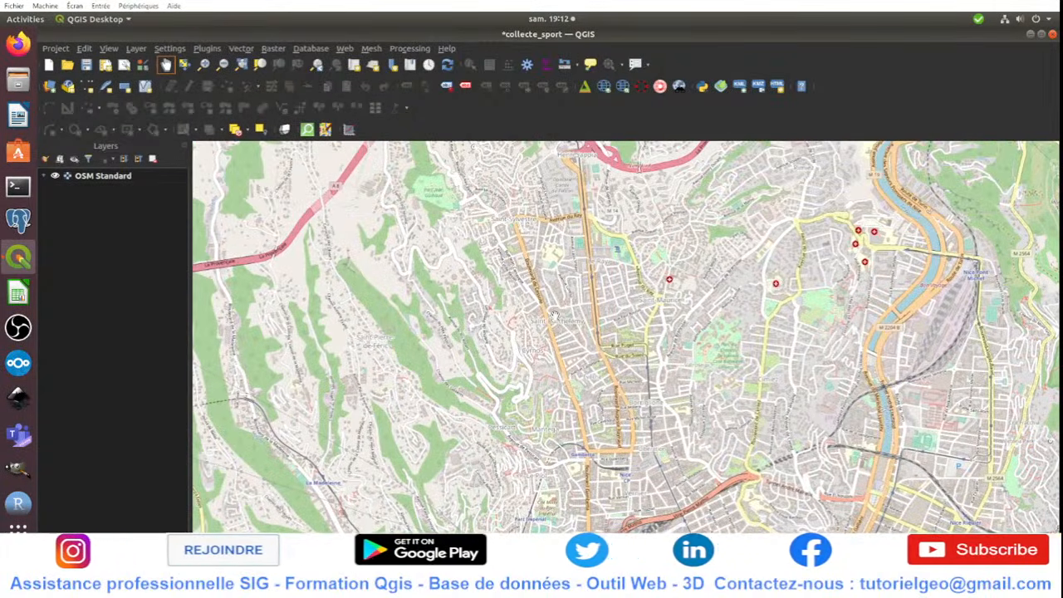
scroll(555, 314, "up", 1)
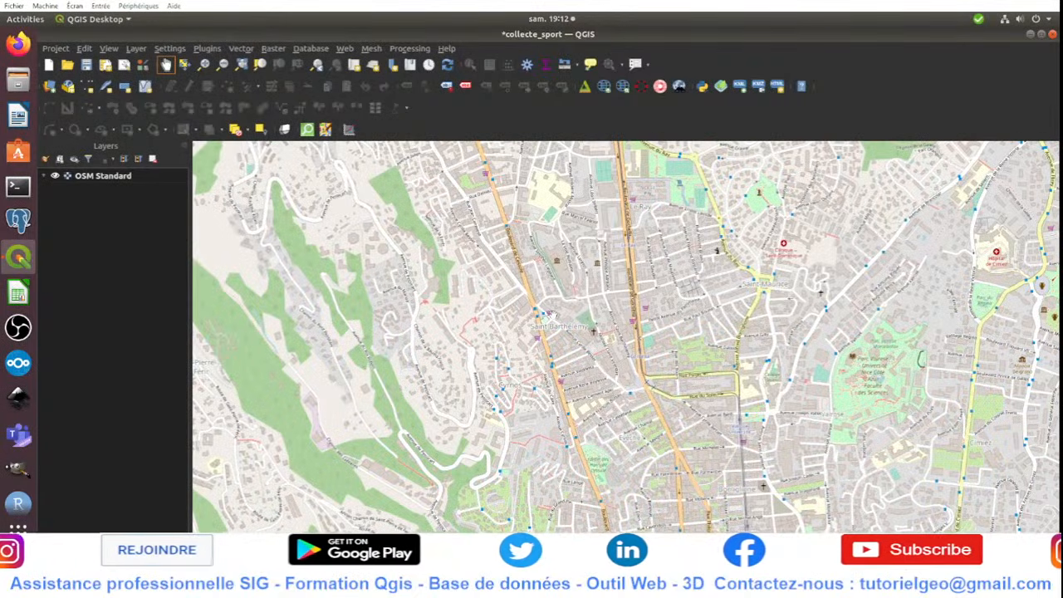
left_click_drag(600, 223, 570, 331)
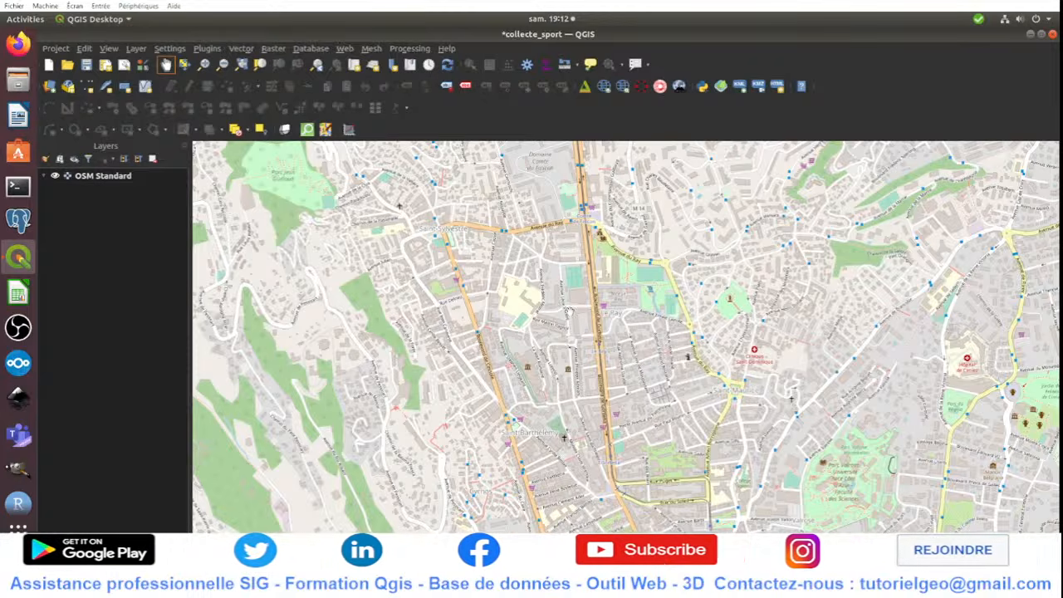
left_click(133, 177)
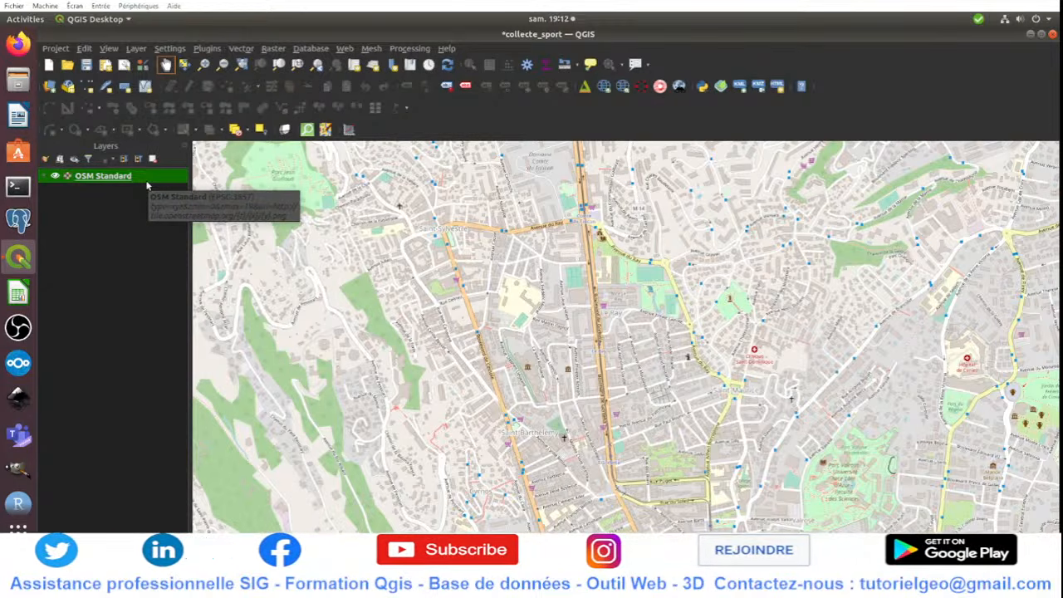
left_click(138, 228)
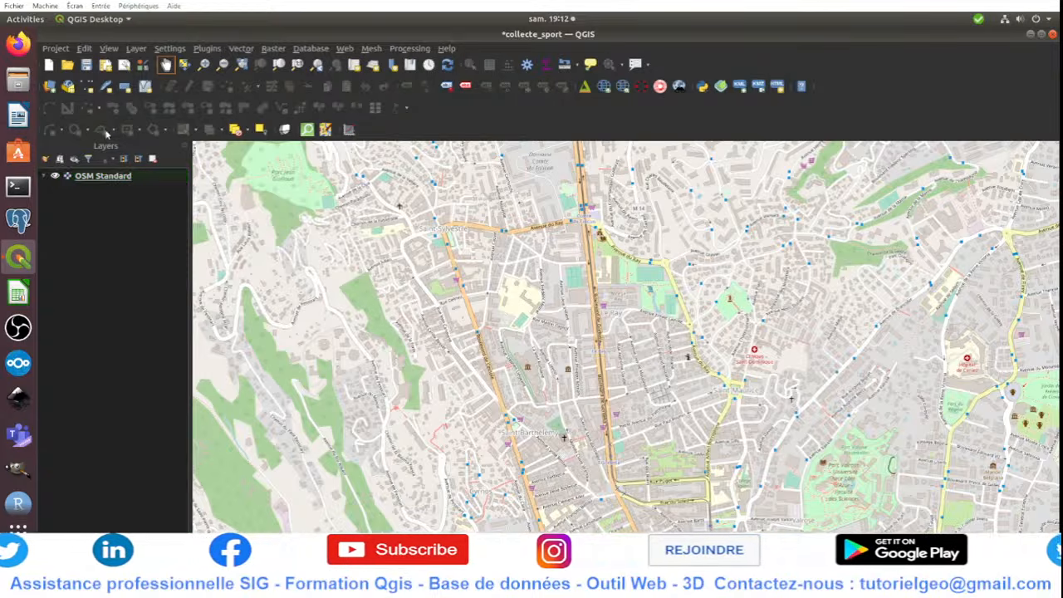
Step: Start a new GeoPackage layer and set its database file to data_sport in the Desktop/test/apps_qfield folder
left_click(136, 48)
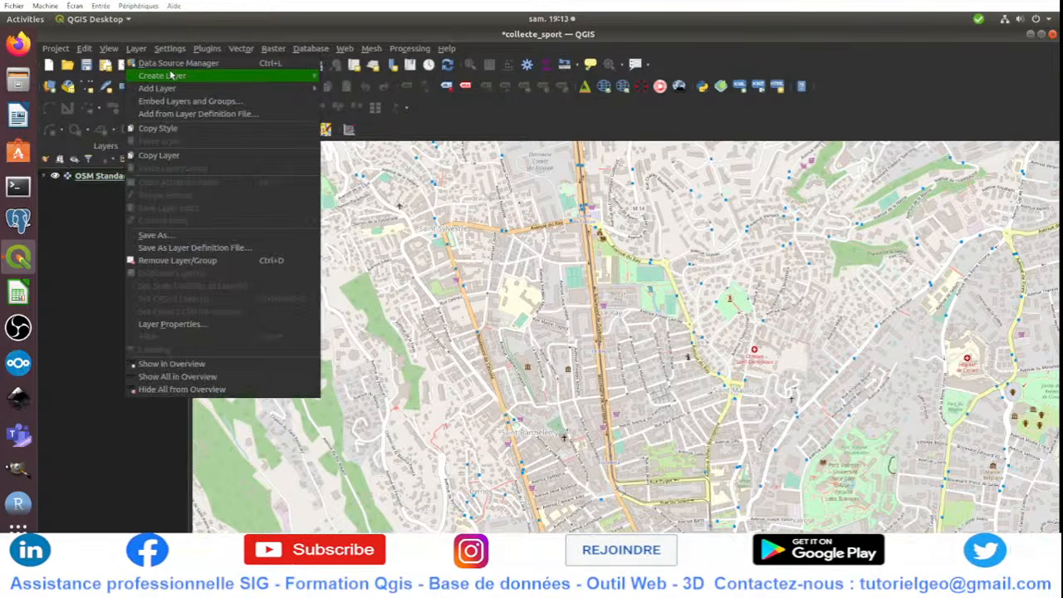
mouse_move(275, 77)
left_click(336, 75)
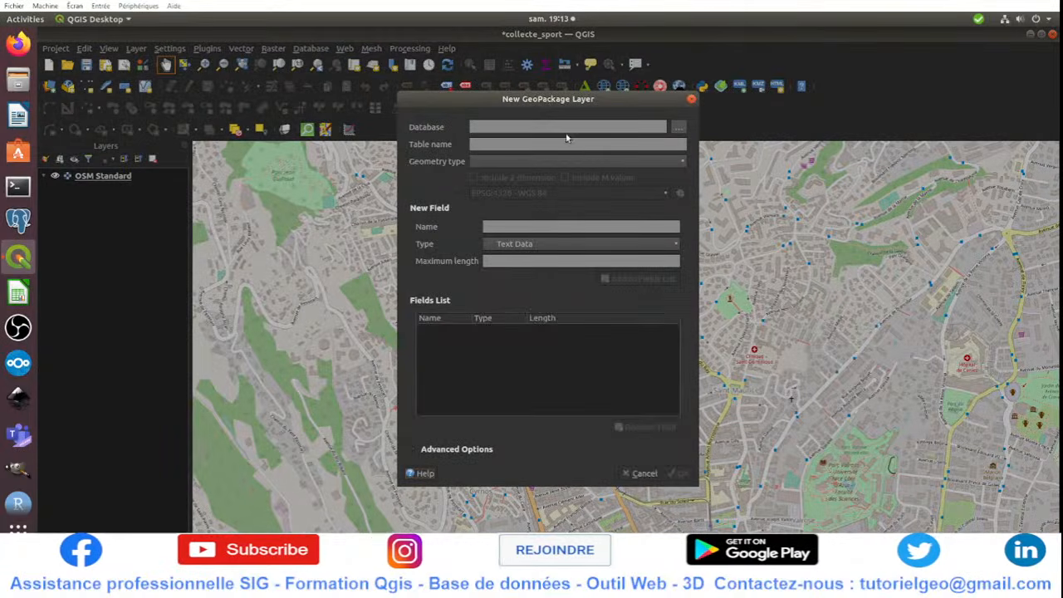
left_click(679, 127)
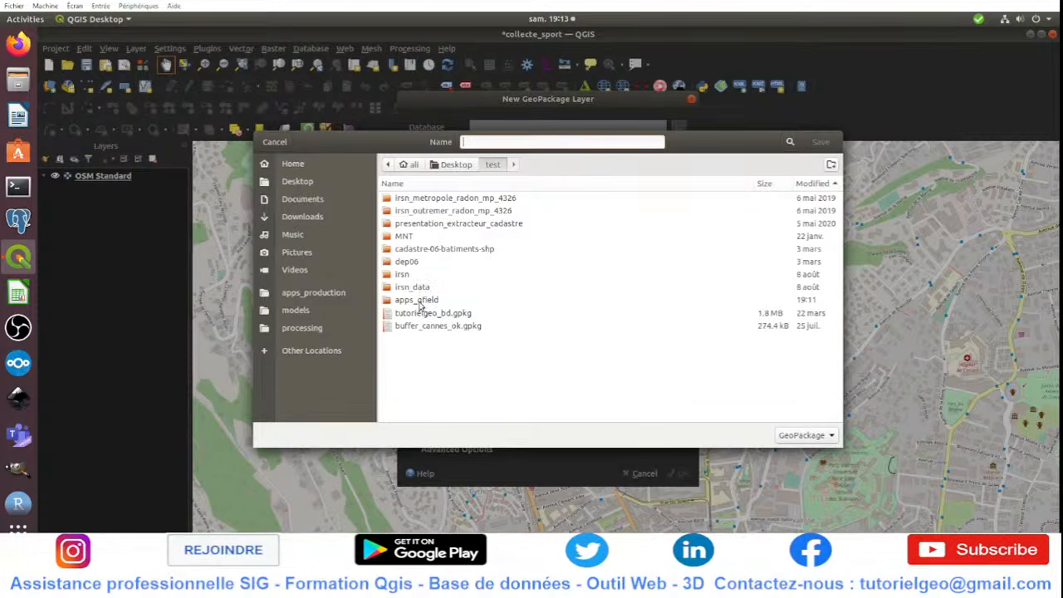
left_click(414, 357)
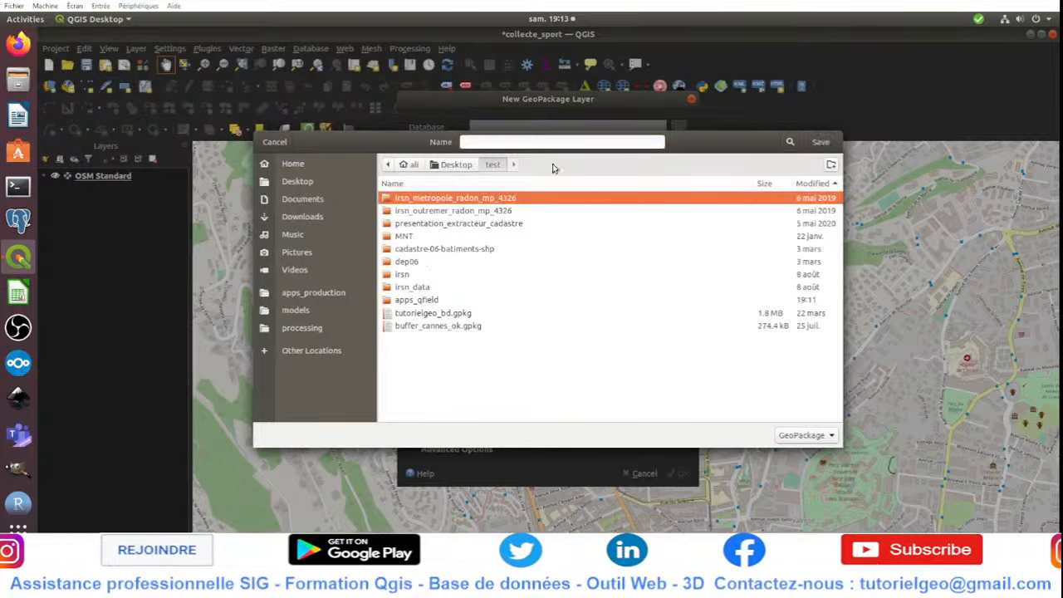
left_click(471, 165)
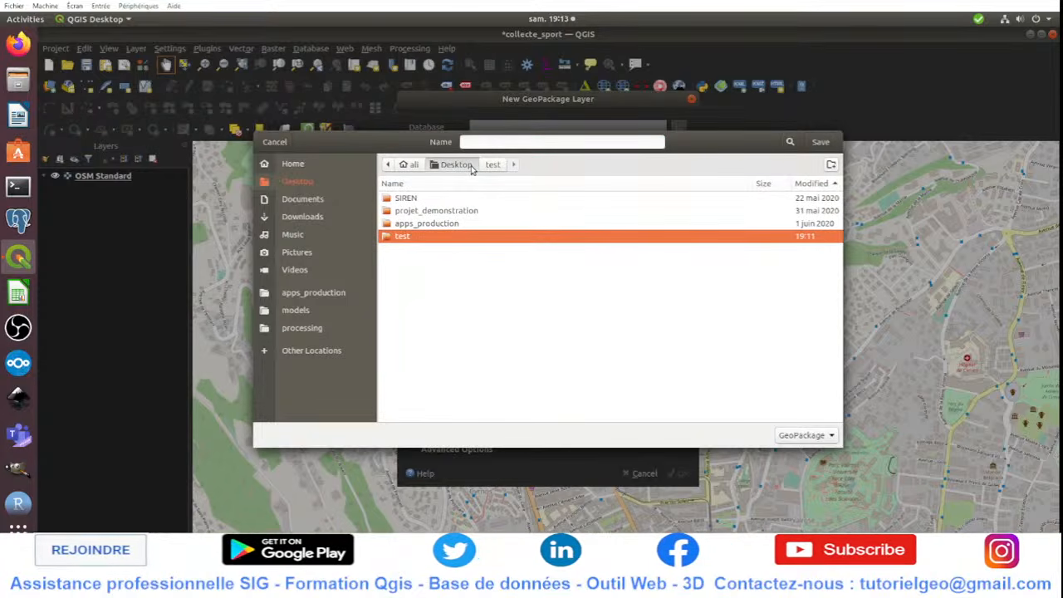
double_click(411, 240)
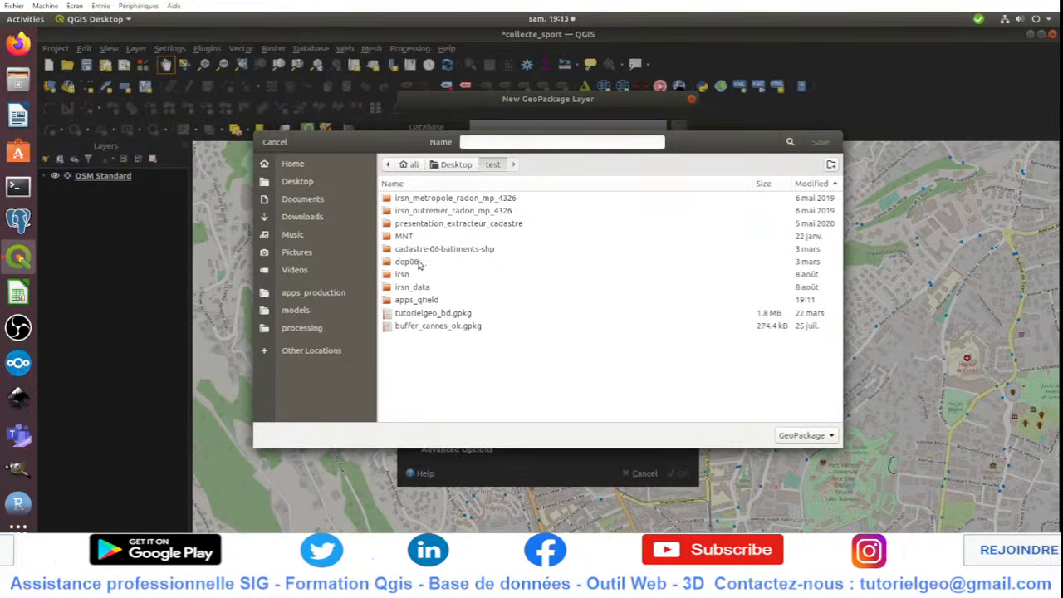
double_click(422, 300)
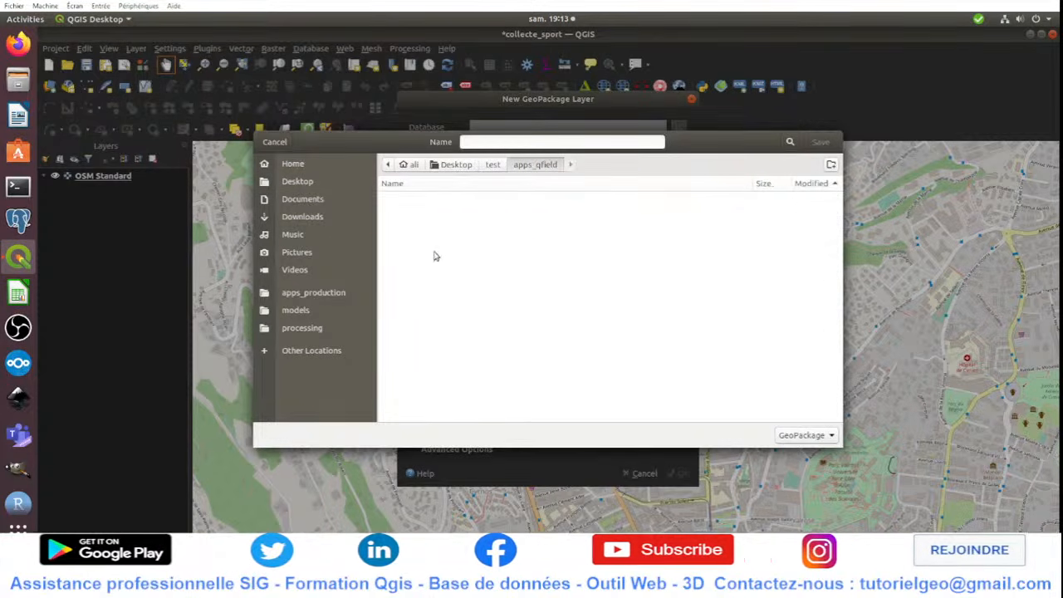
left_click(493, 142)
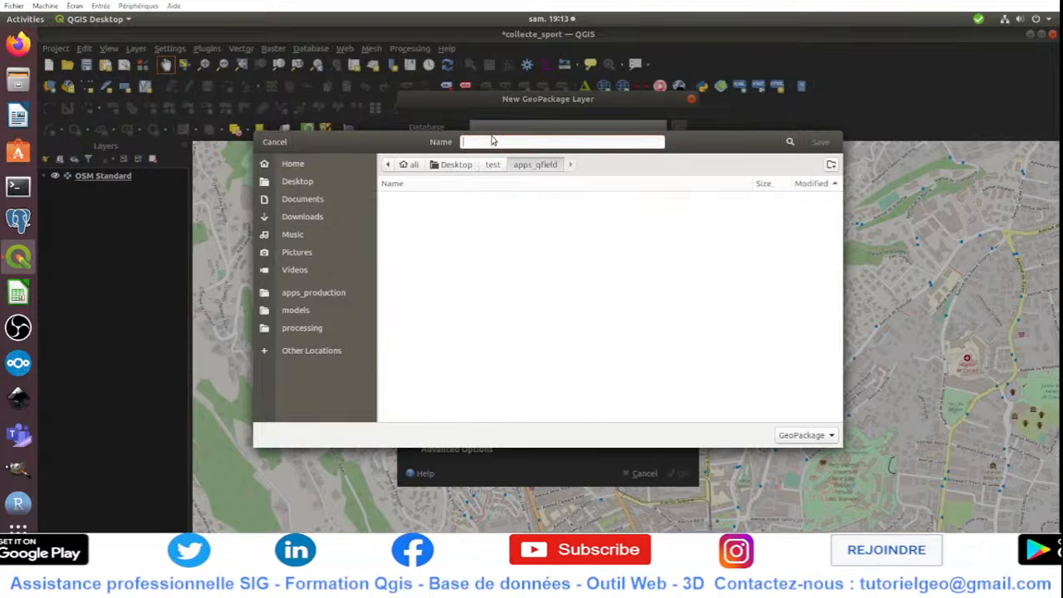
type("data_sport")
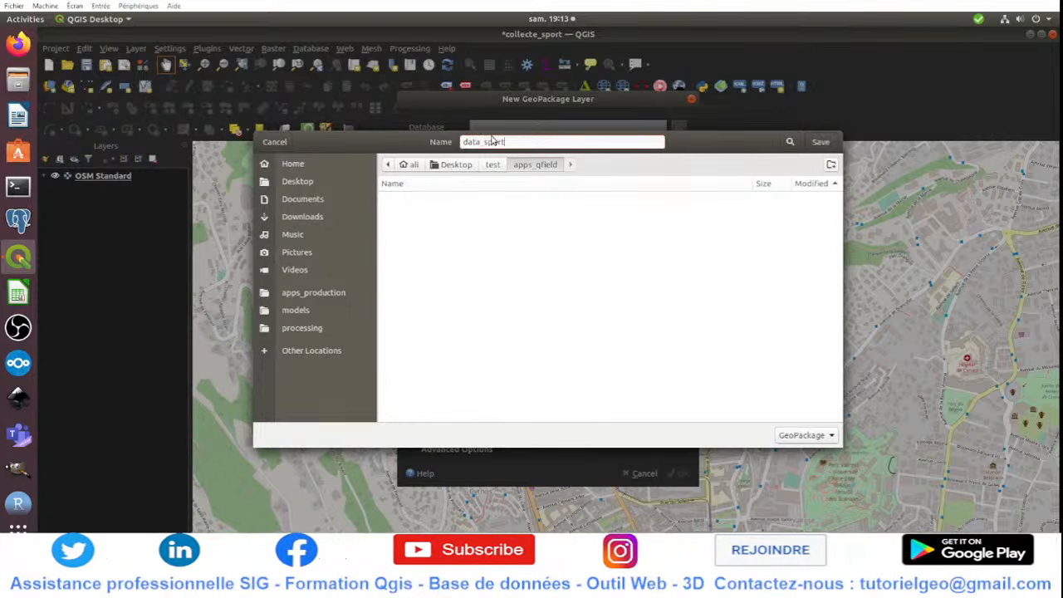
key("Return")
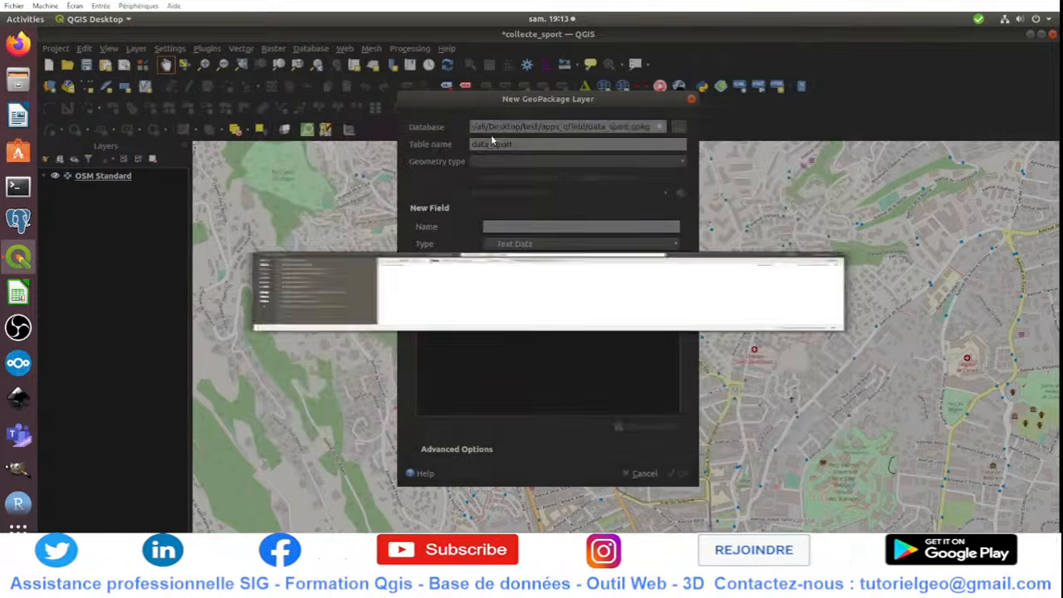
Step: Name the new layer's table track and set its geometry type to MultiLine, keeping EPSG:4326 - WGS 84
double_click(537, 146)
type("track")
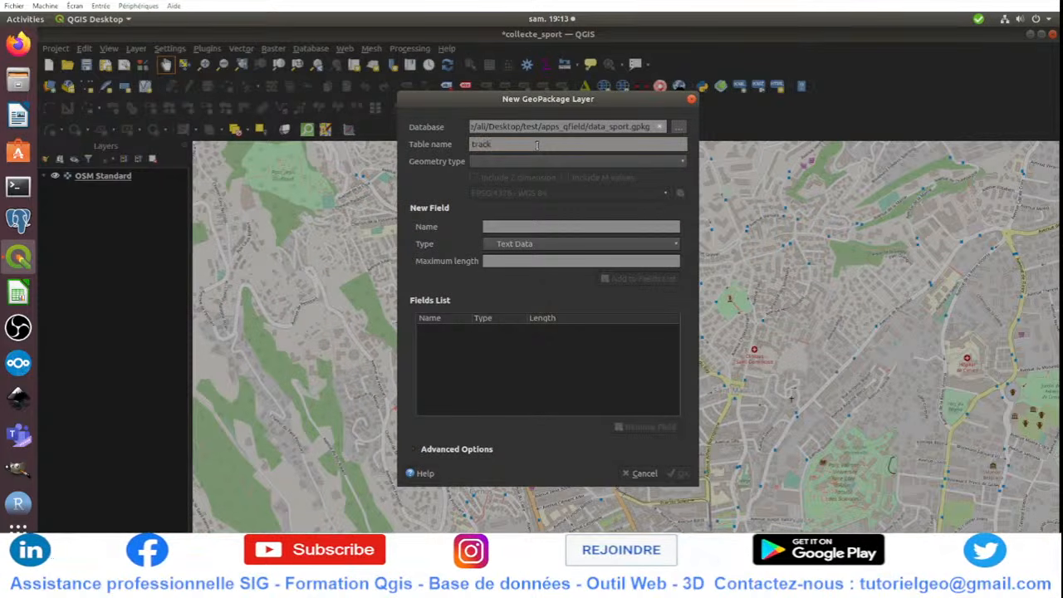
left_click(645, 161)
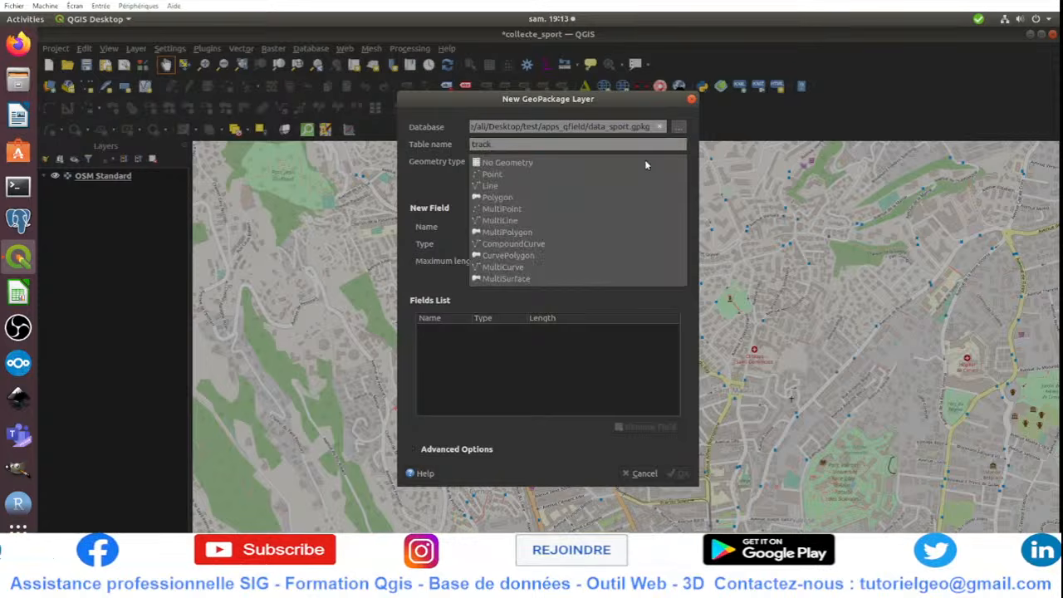
left_click(517, 221)
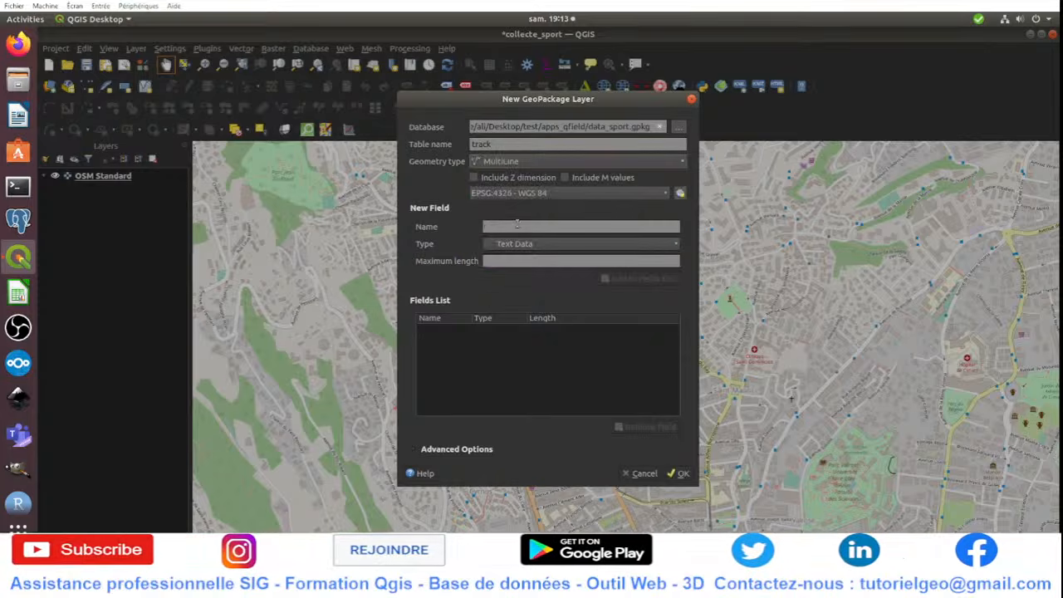
left_click(549, 194)
left_click(549, 195)
Step: Add a Whole Number (integer) field named id to the fields list and expand the advanced options
left_click(538, 231)
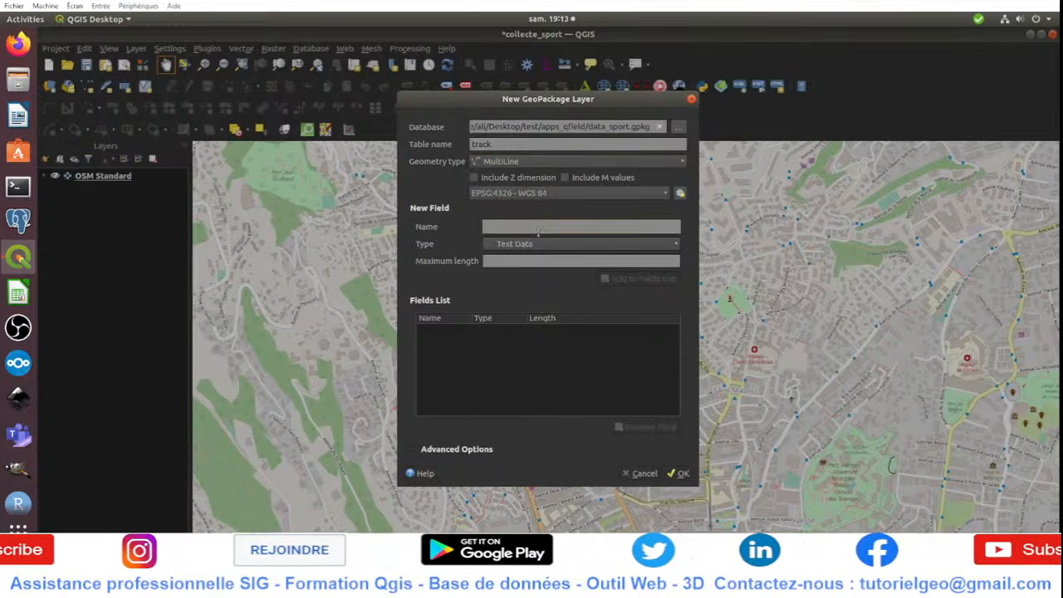
left_click(539, 243)
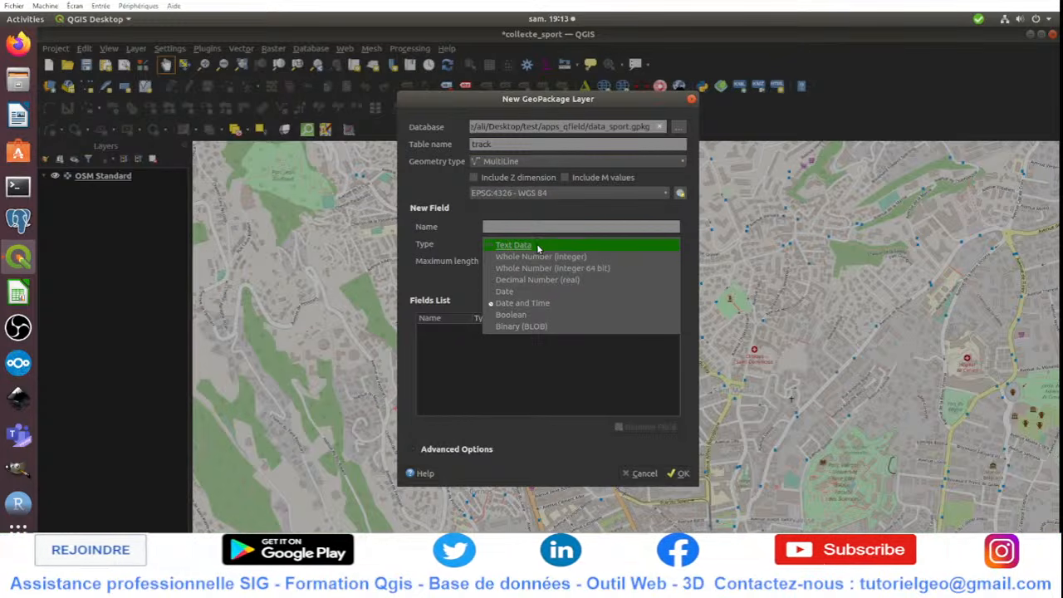
left_click(540, 256)
left_click(535, 225)
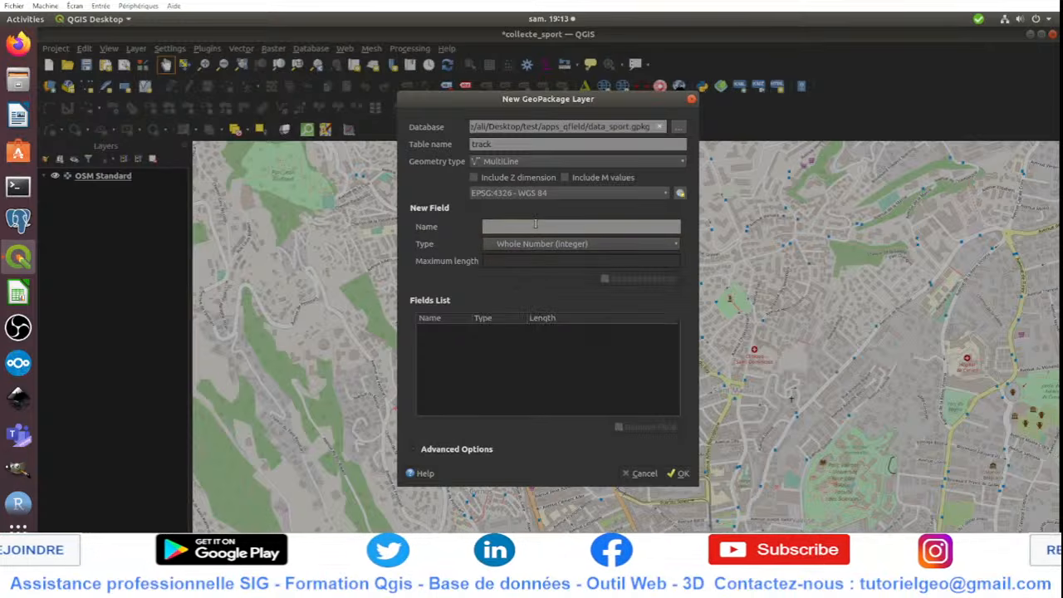
type("i")
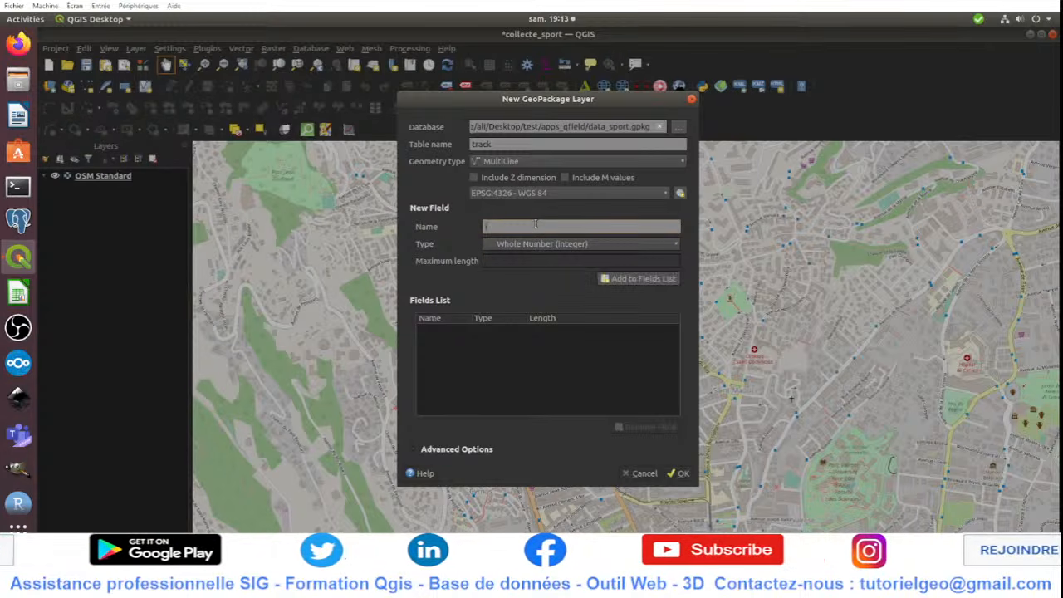
type("d")
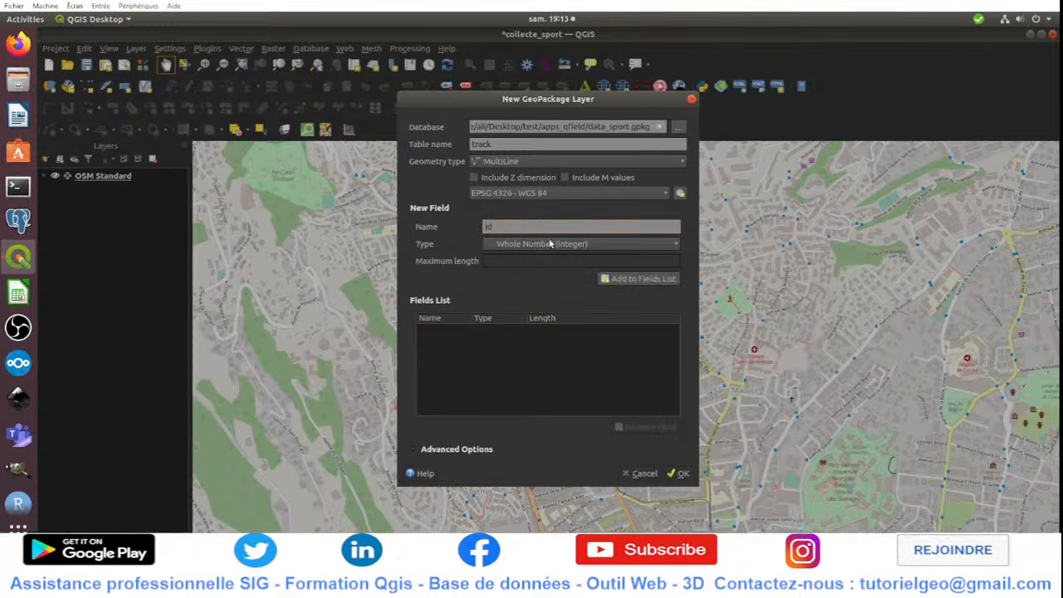
left_click(616, 280)
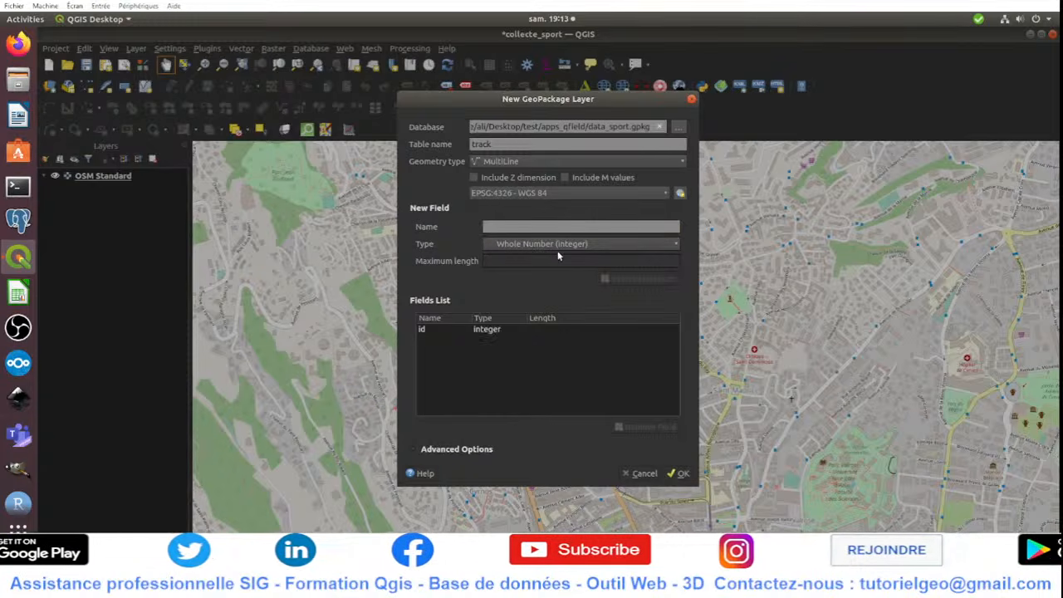
left_click(418, 450)
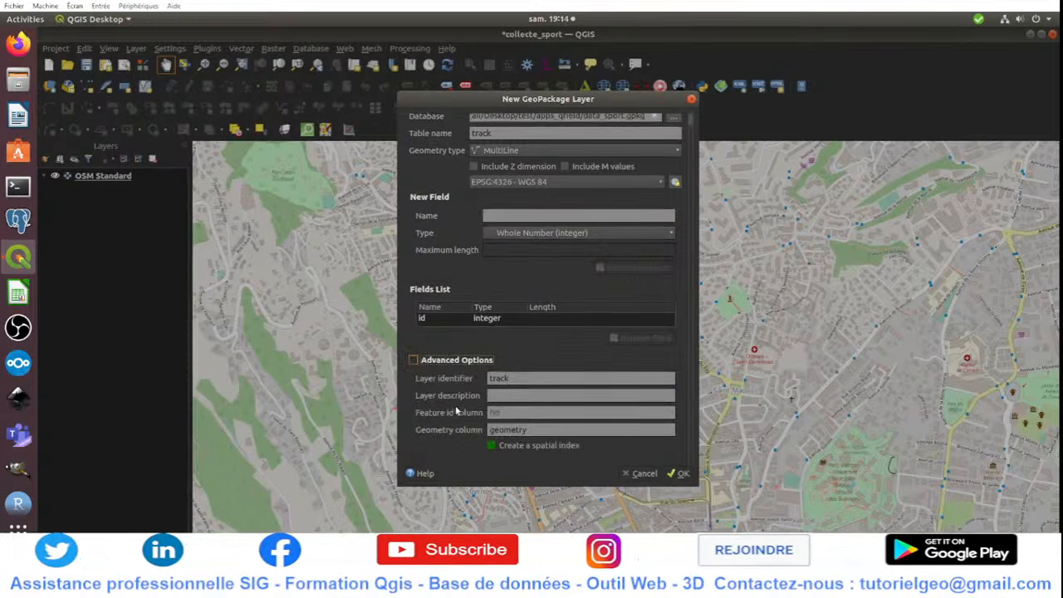
Step: Add a Text Data field named securite with a maximum length of 100 to the track layer's fields list
left_click(535, 216)
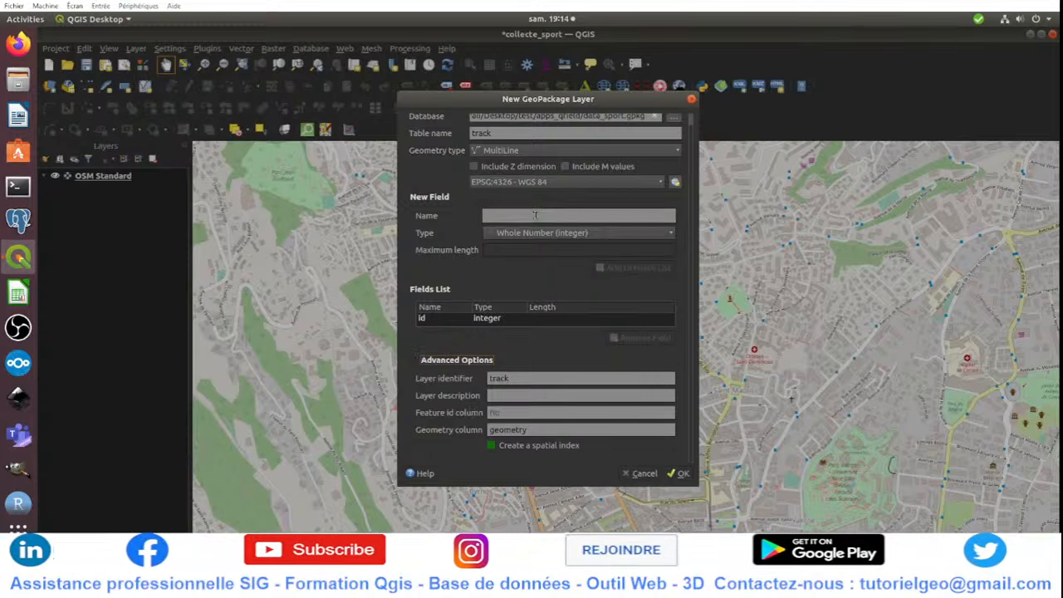
type("secu")
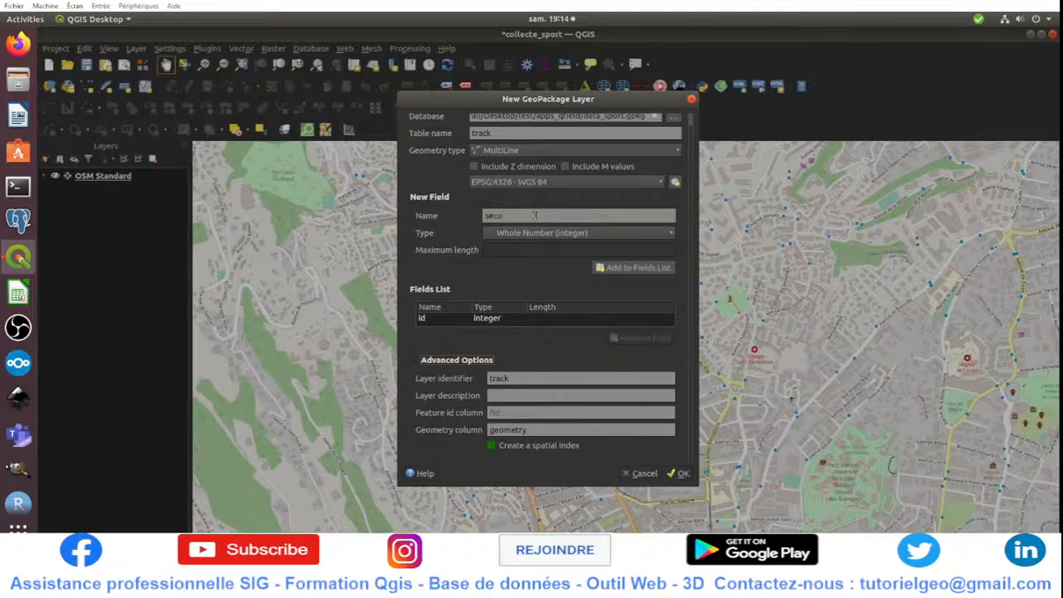
type("rite")
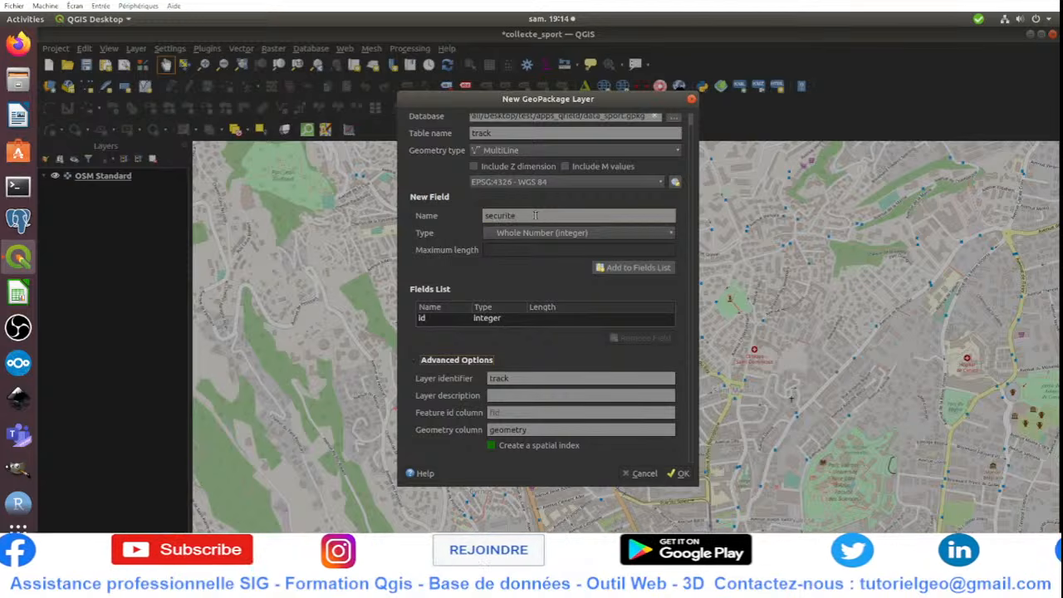
left_click(536, 233)
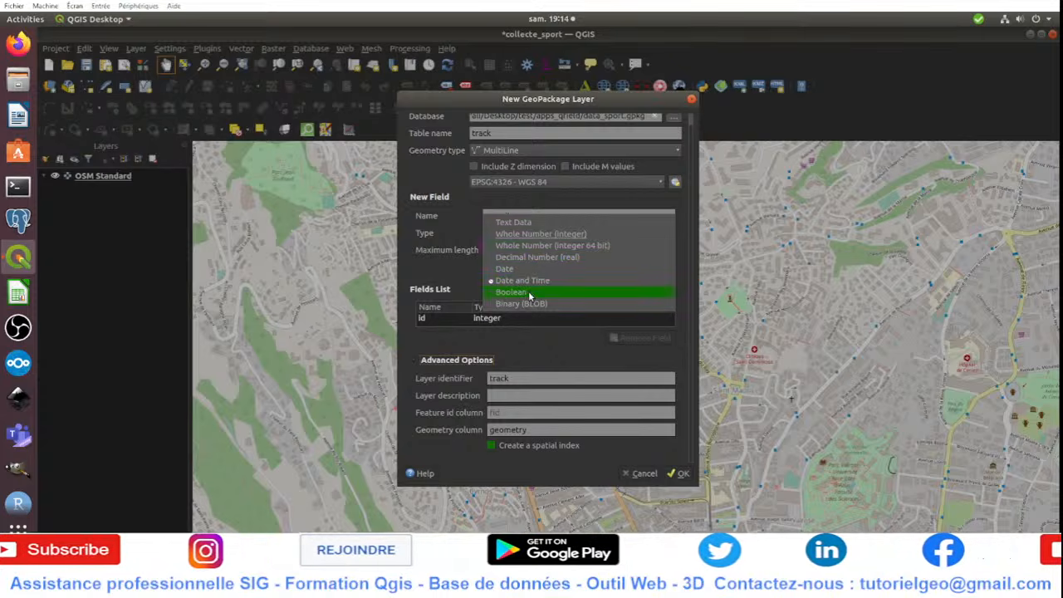
left_click(539, 222)
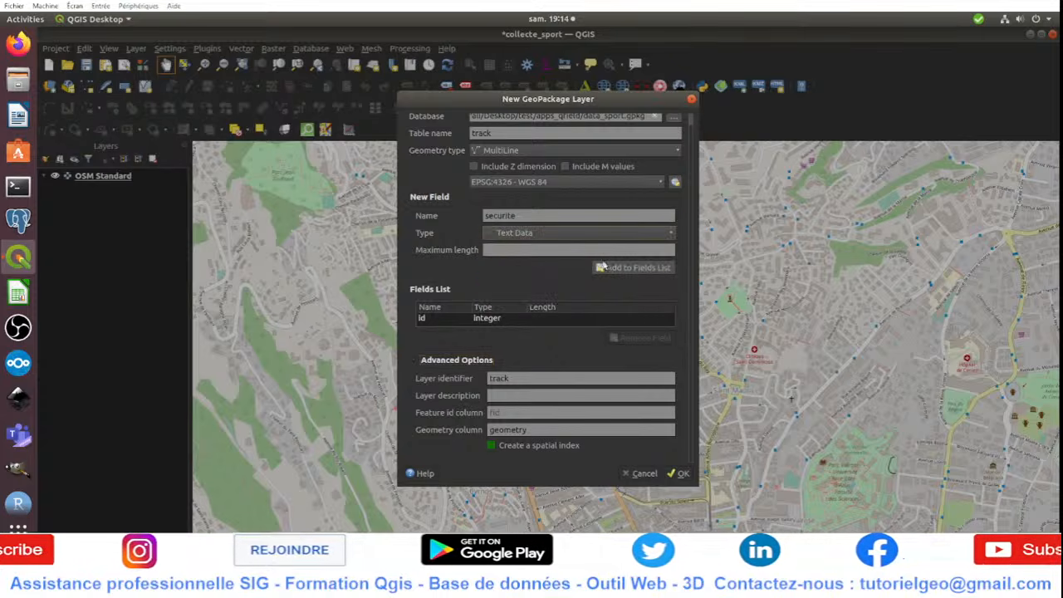
left_click(596, 251)
type("100")
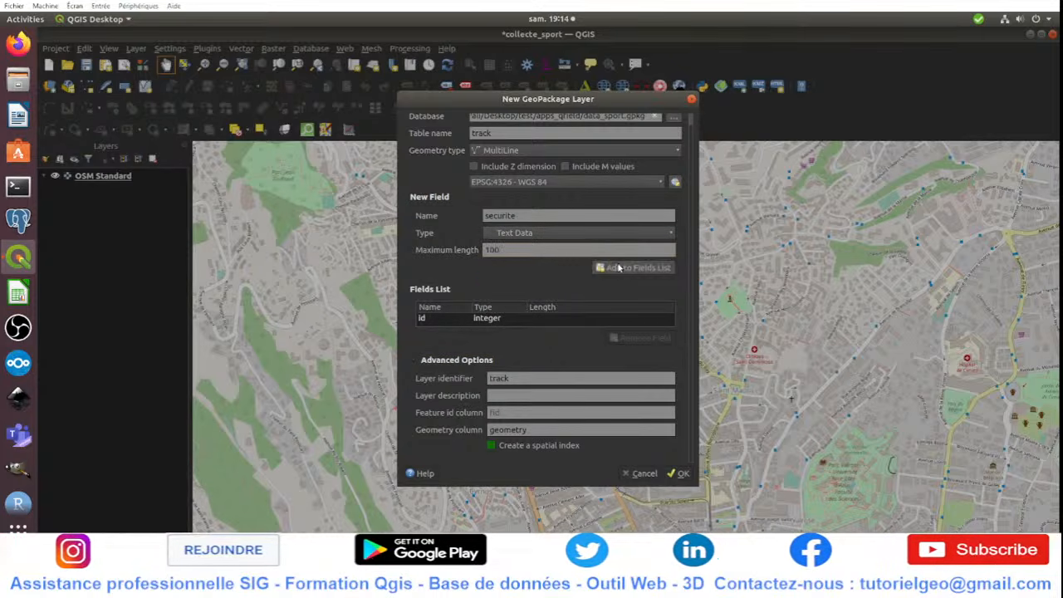
left_click(633, 267)
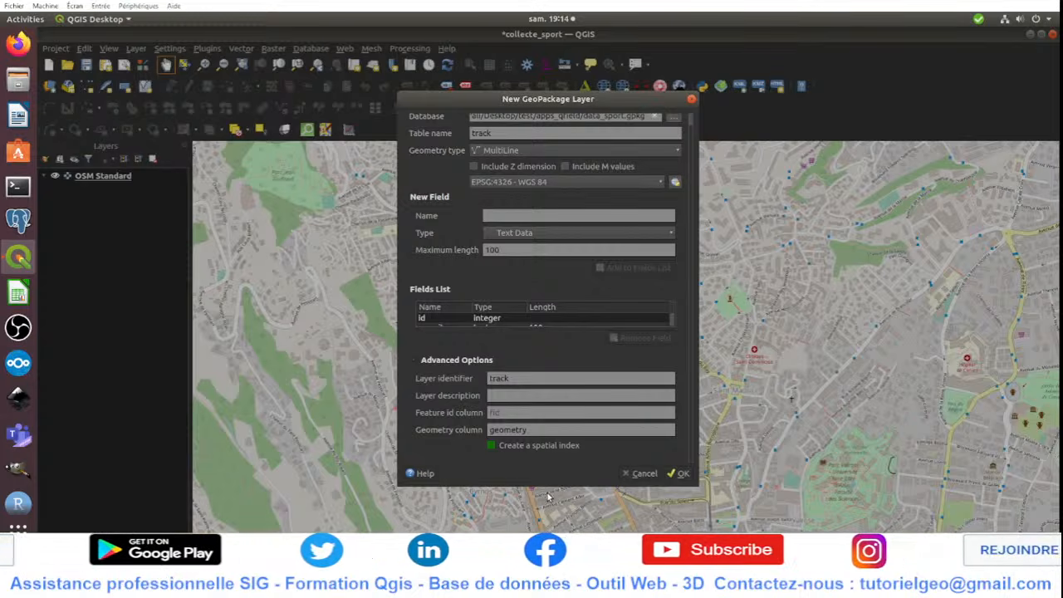
Step: Enlarge the layer dialog and add a Text Data field named nom_track with a maximum length of 100
left_click_drag(550, 489, 541, 532)
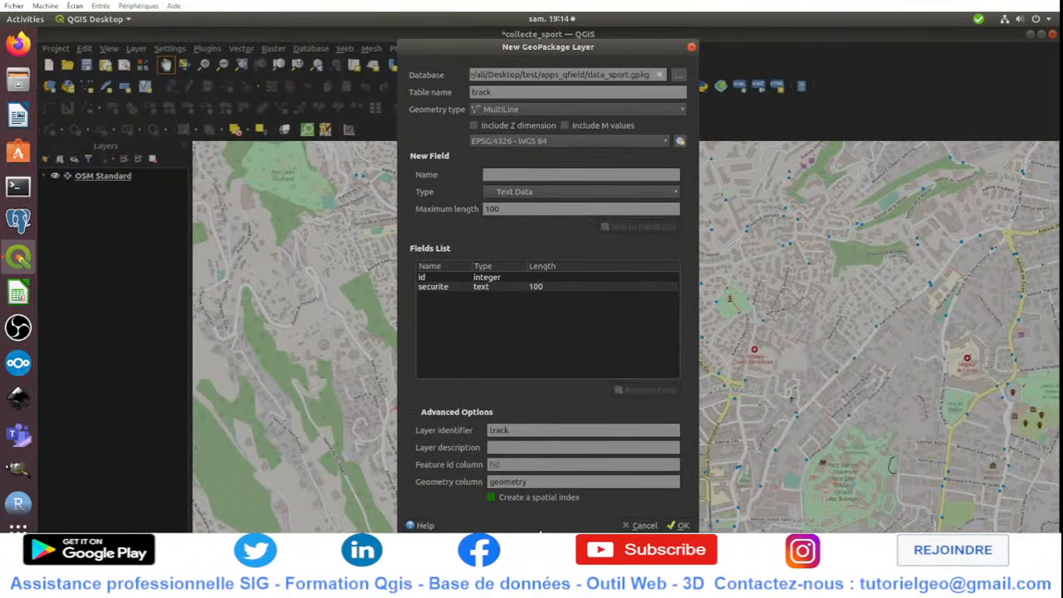
left_click(514, 179)
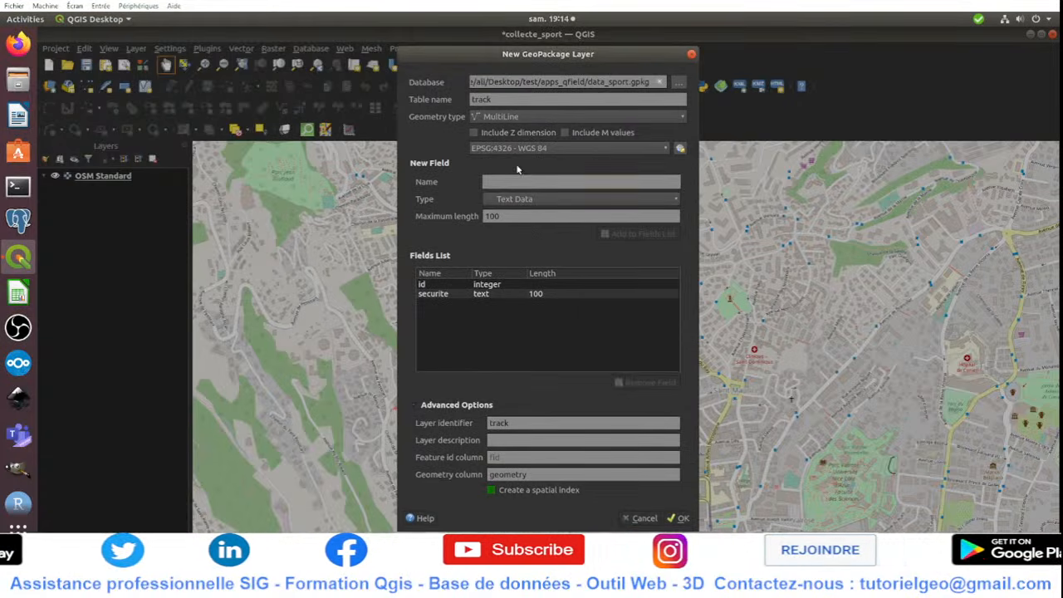
type("no")
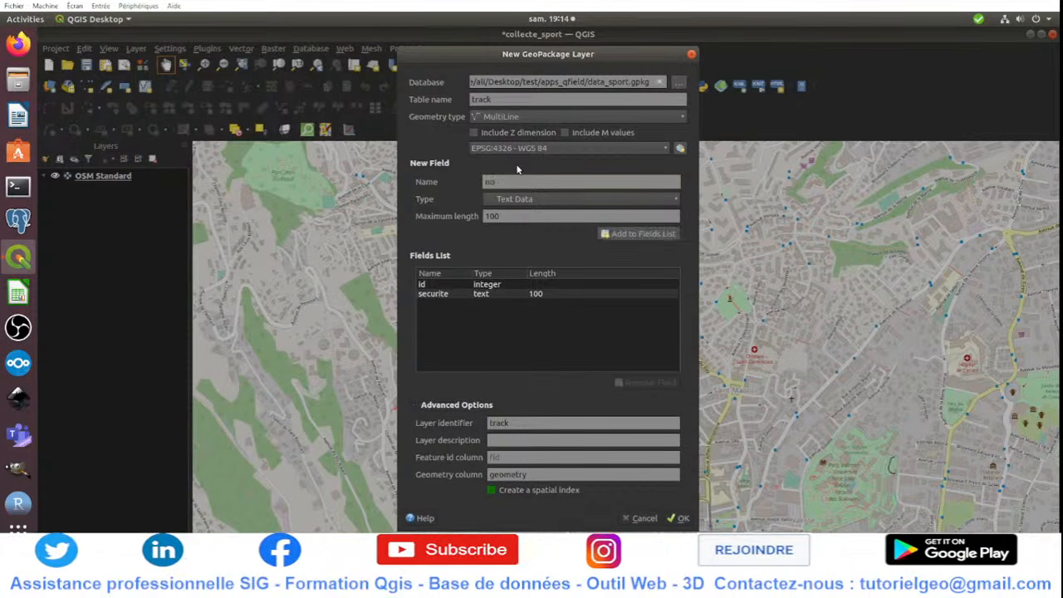
type("m")
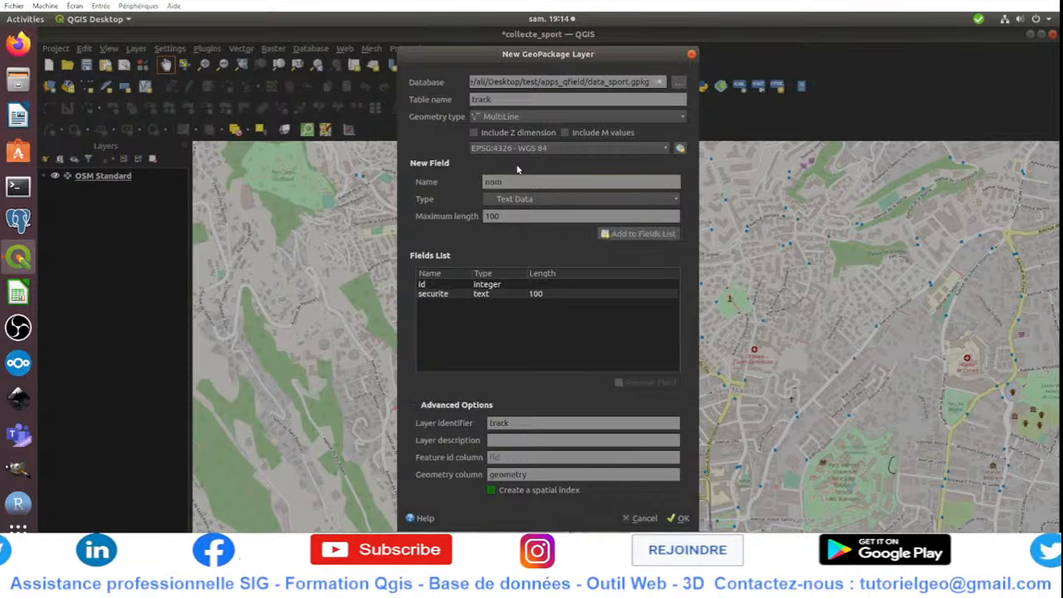
type("_track")
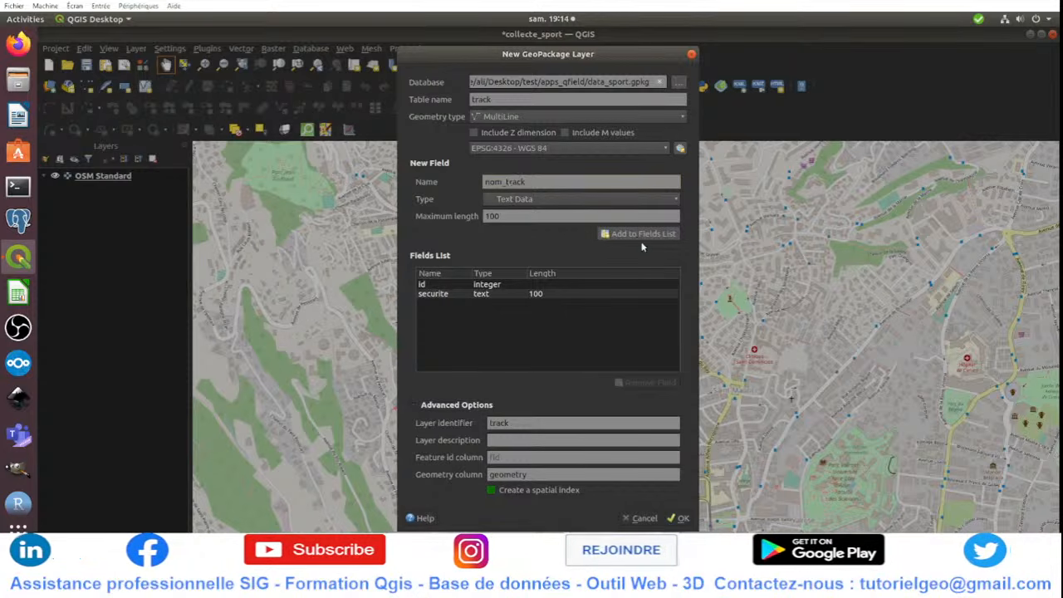
left_click(644, 235)
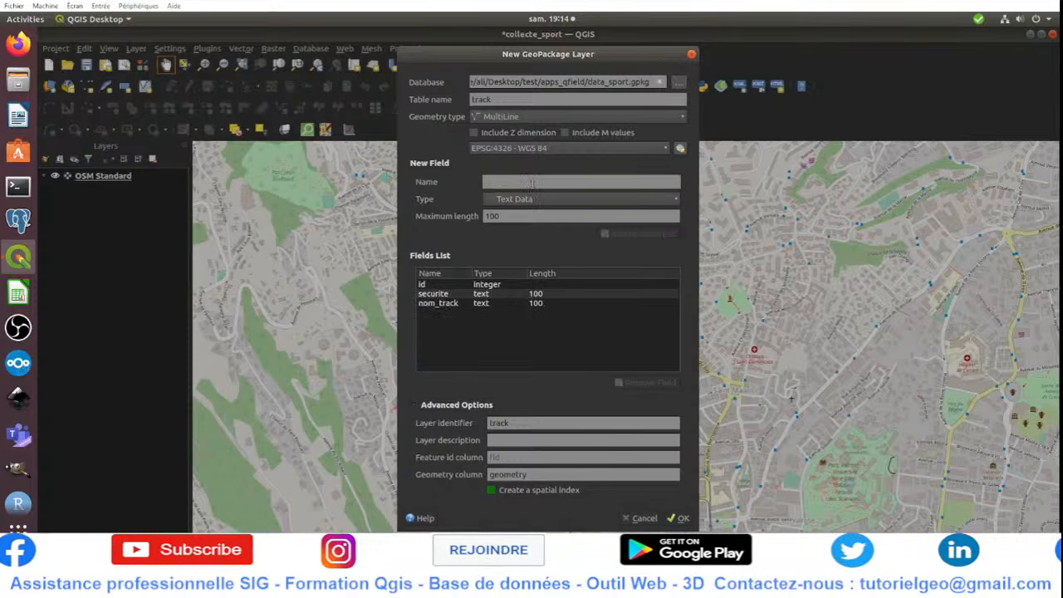
Step: Add a Decimal Number (real) field named long to the fields list and create the track layer
type("long")
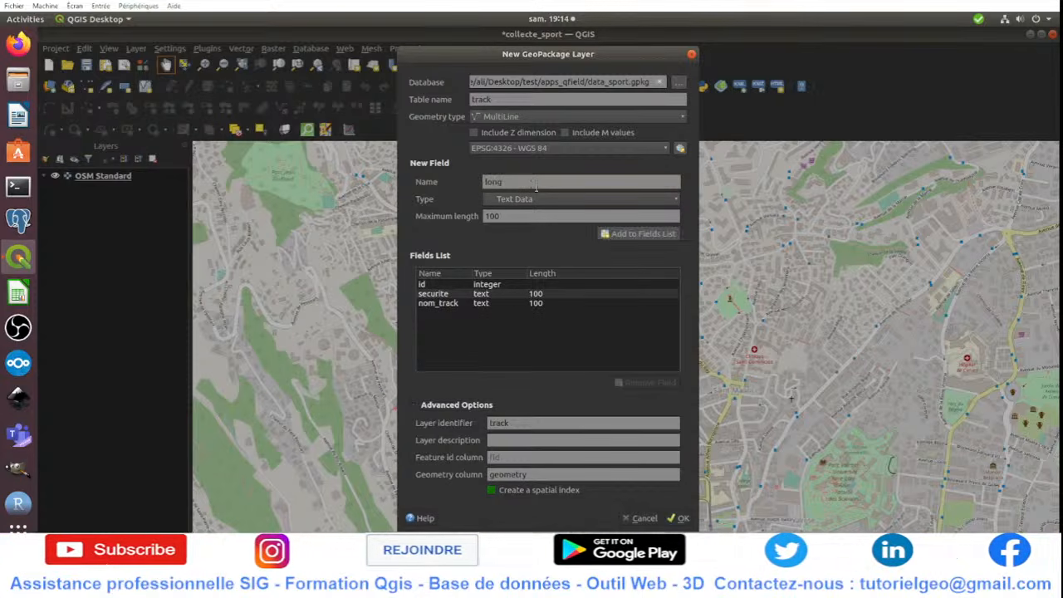
left_click(539, 202)
left_click(539, 236)
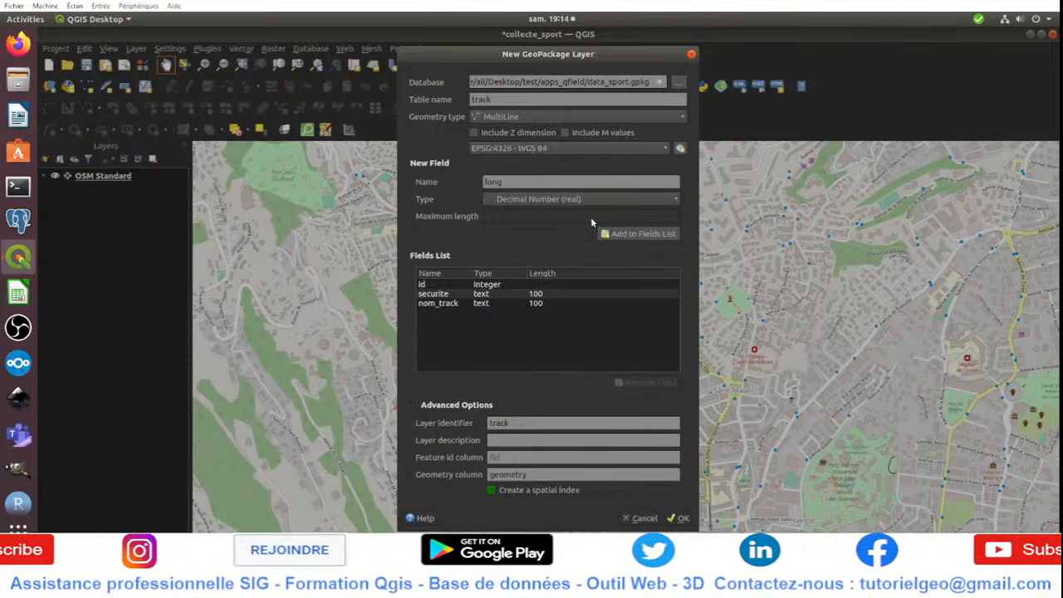
left_click(607, 235)
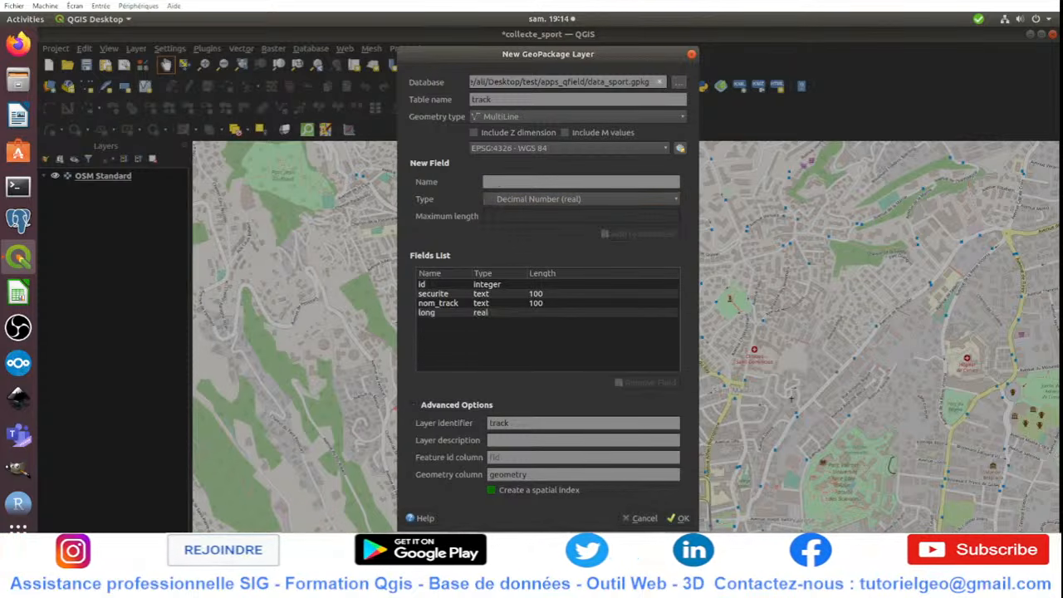
left_click(679, 518)
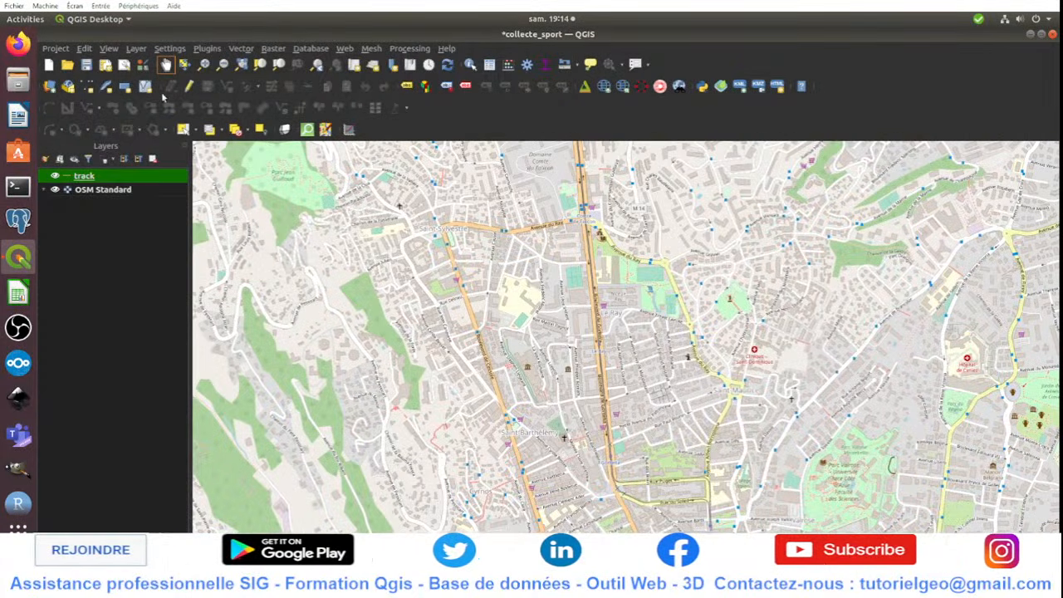
Step: Start another new GeoPackage layer and set its database to the existing data_sport.gpkg file in the apps_qfield folder
left_click(138, 48)
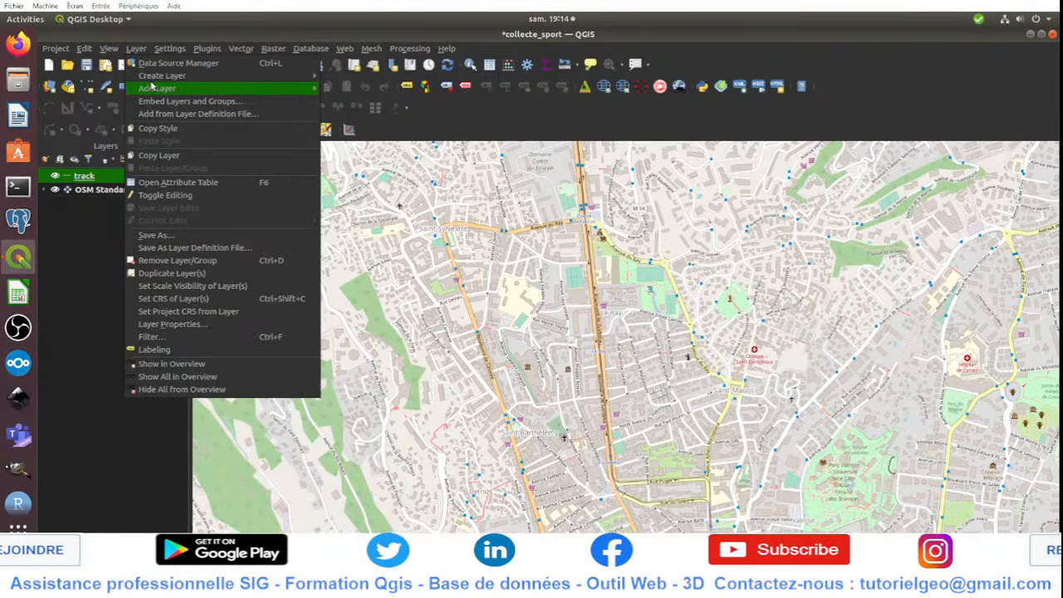
mouse_move(152, 85)
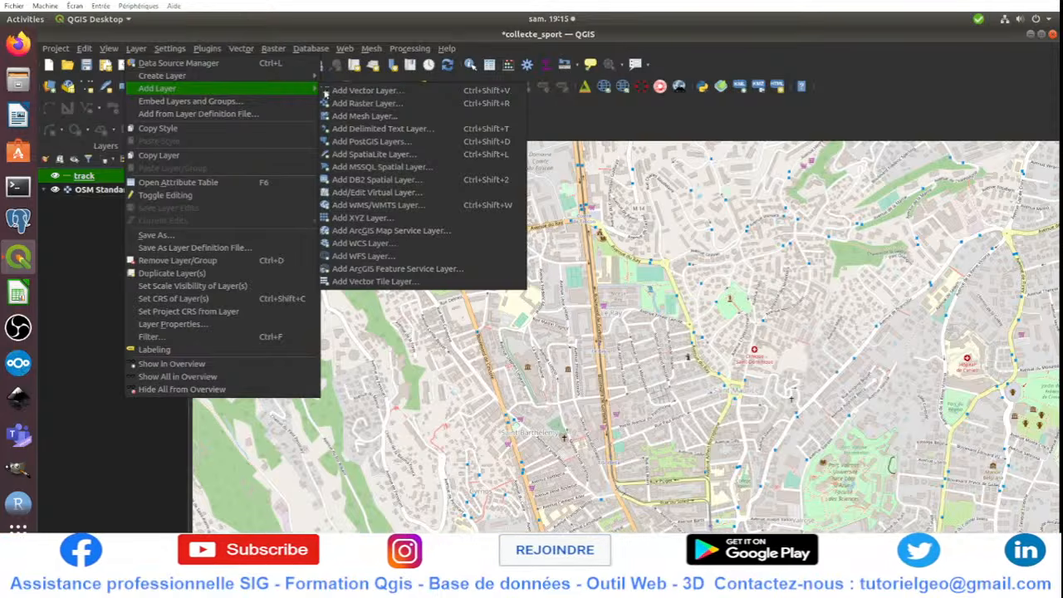
mouse_move(266, 77)
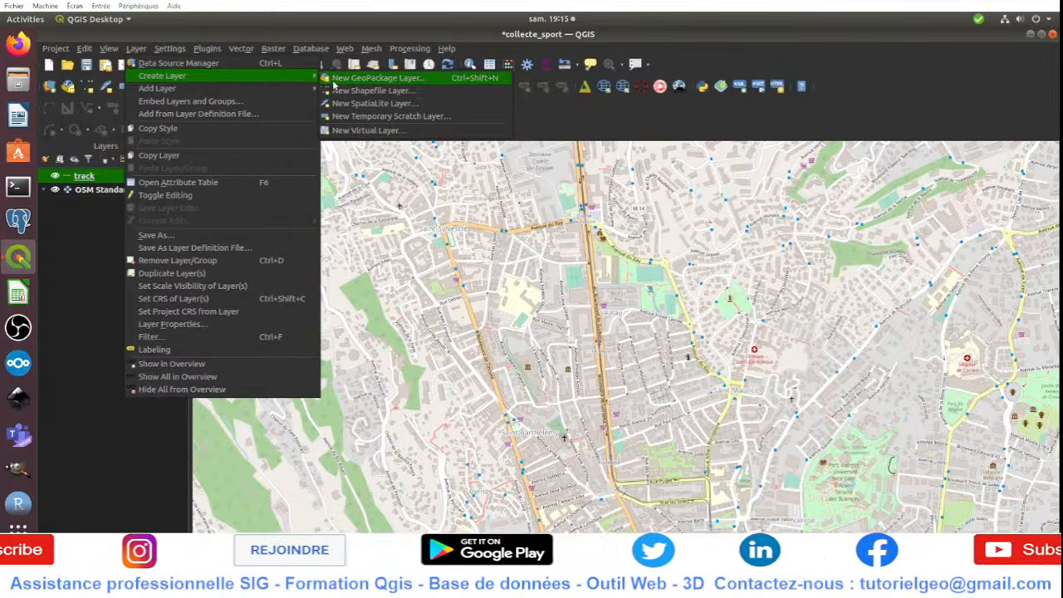
left_click(334, 81)
left_click(677, 83)
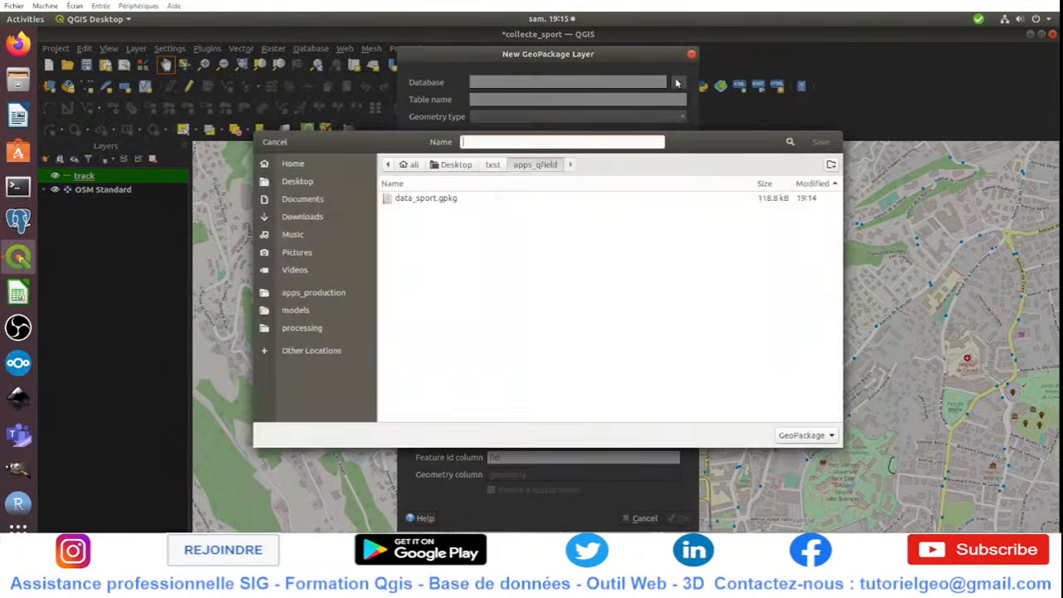
left_click(634, 199)
double_click(634, 200)
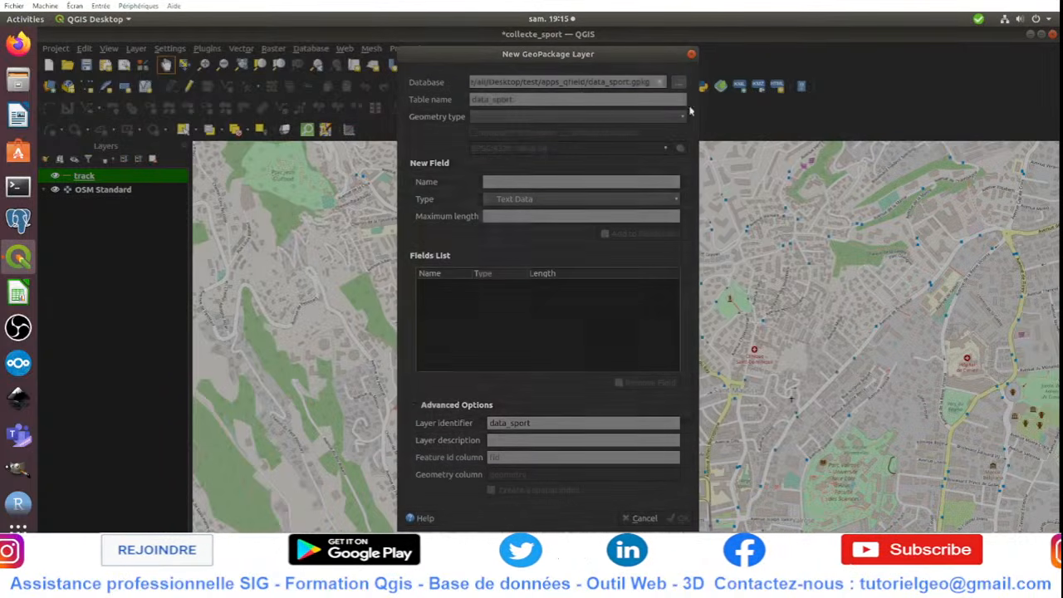
Step: Name the new layer's table fontaine and set its geometry type to MultiPoint
double_click(496, 98)
type("t")
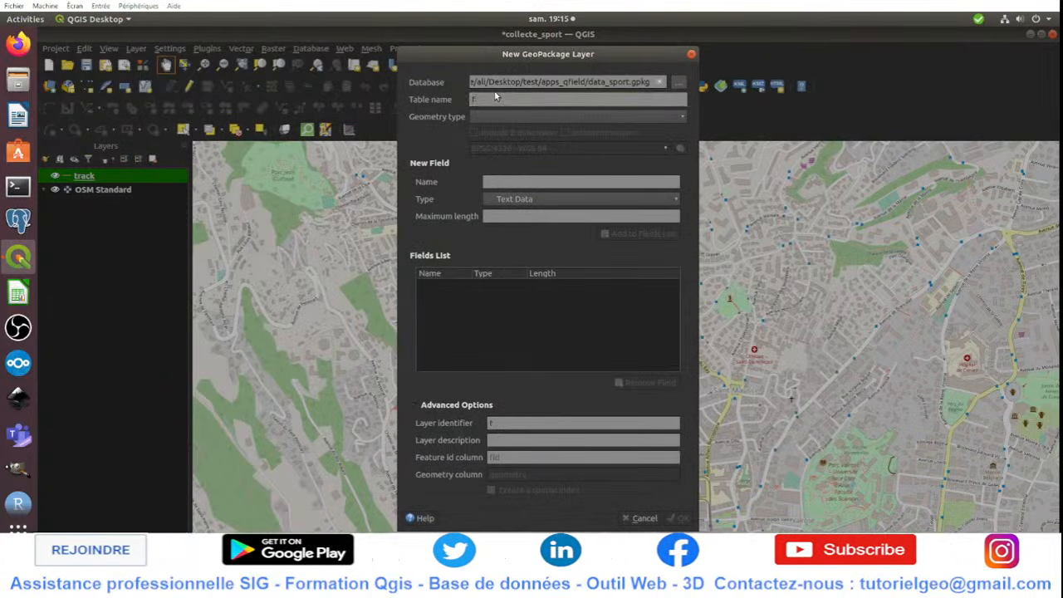
type("ontaine")
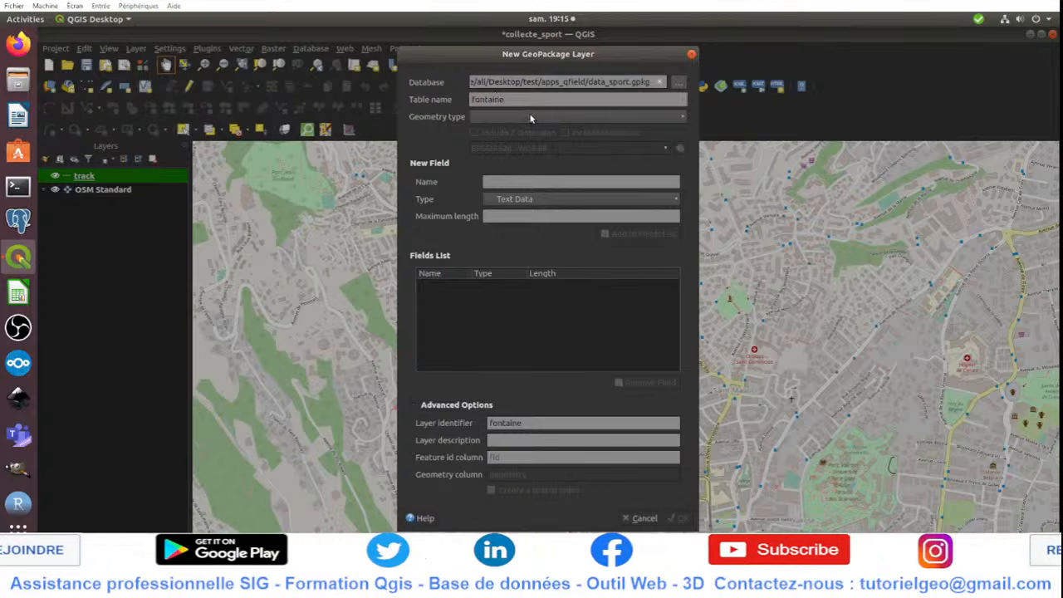
left_click(531, 117)
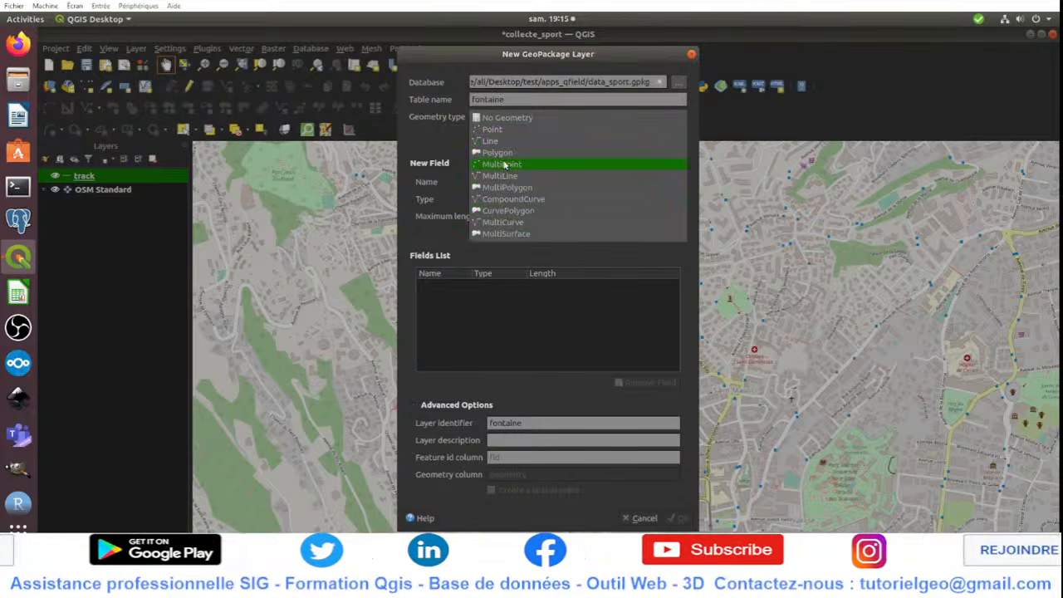
left_click(524, 165)
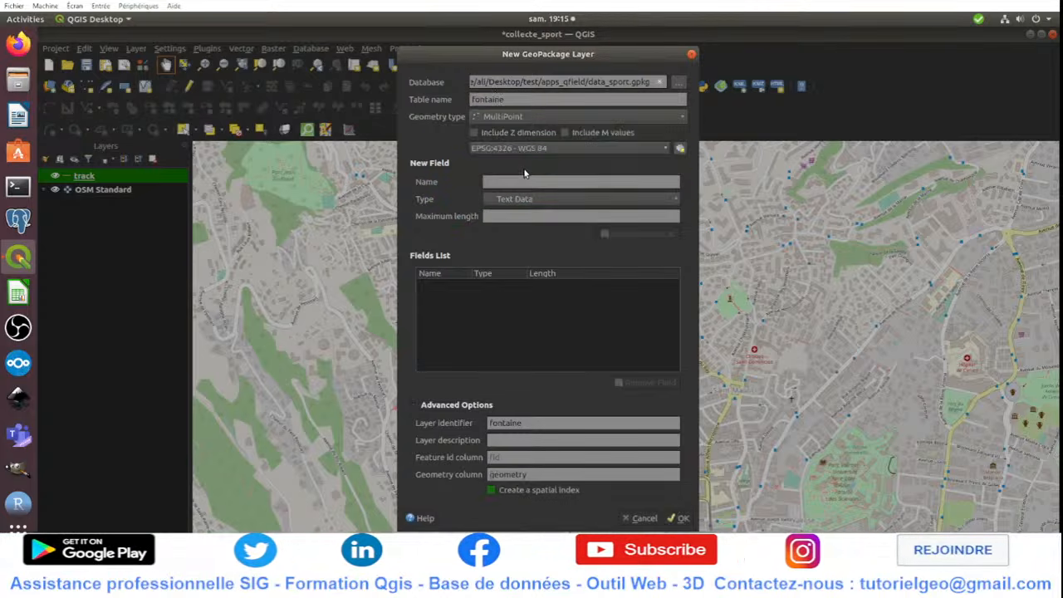
Step: Add a Text Data field named id without a maximum length to the fontaine layer's fields list
left_click(515, 182)
type("id")
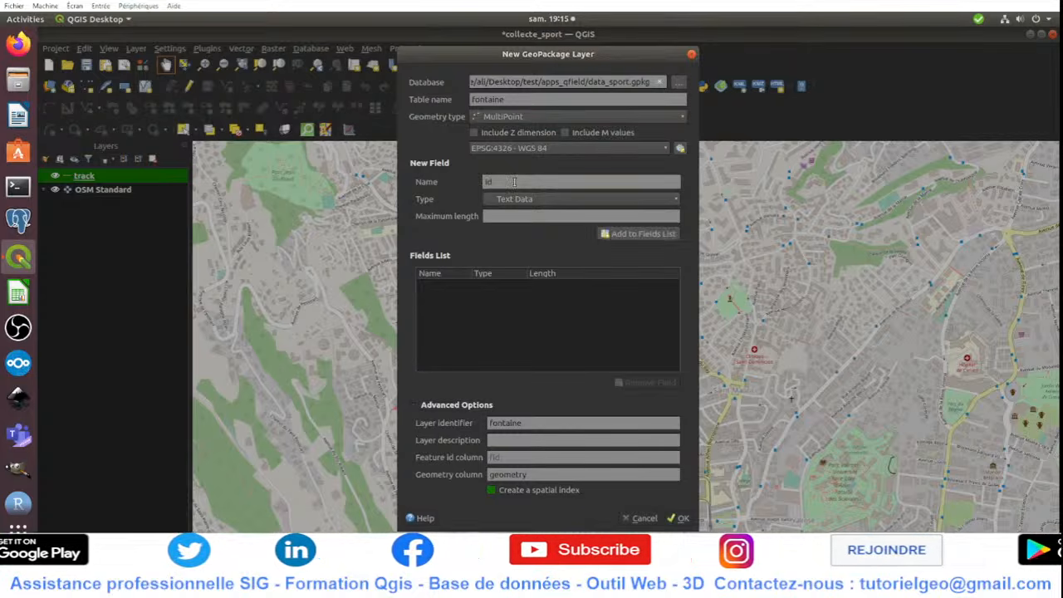
left_click(533, 199)
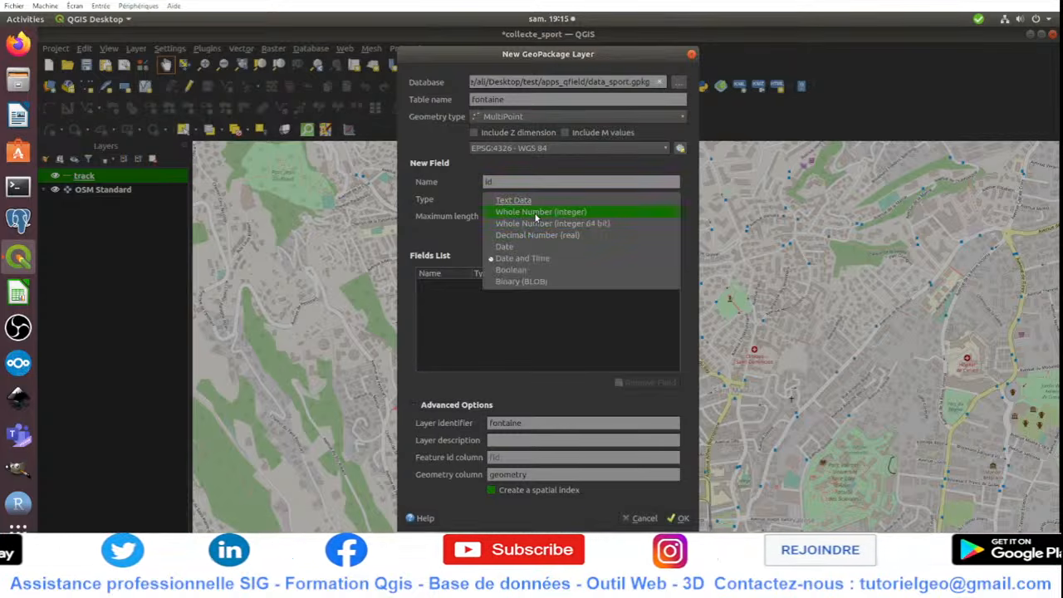
left_click(515, 200)
left_click(648, 236)
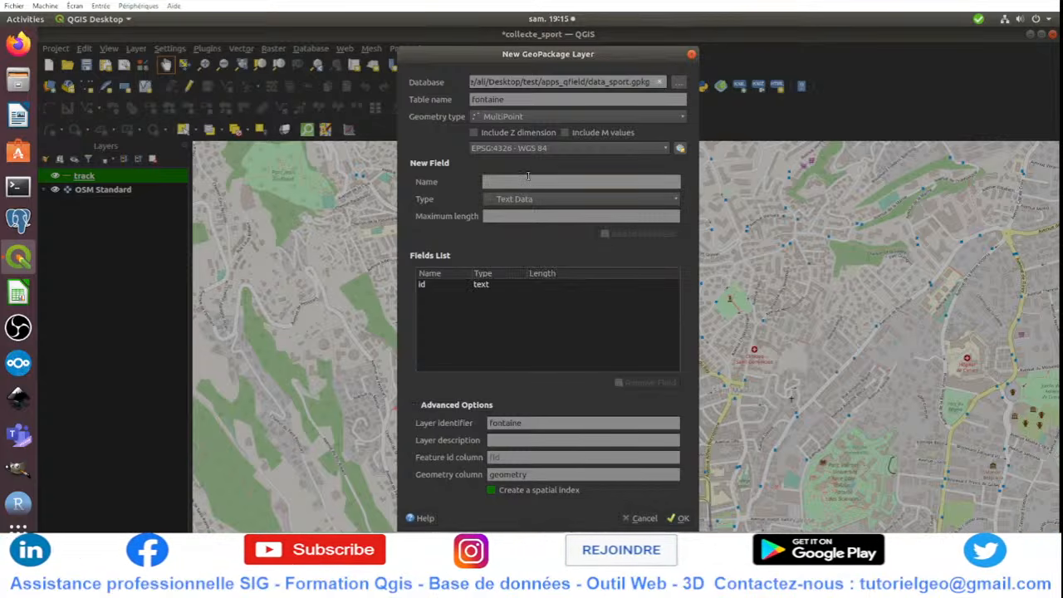
Step: Add a Text Data field named hygiene with a maximum length of 100 to the fontaine layer's fields list
type("hyg")
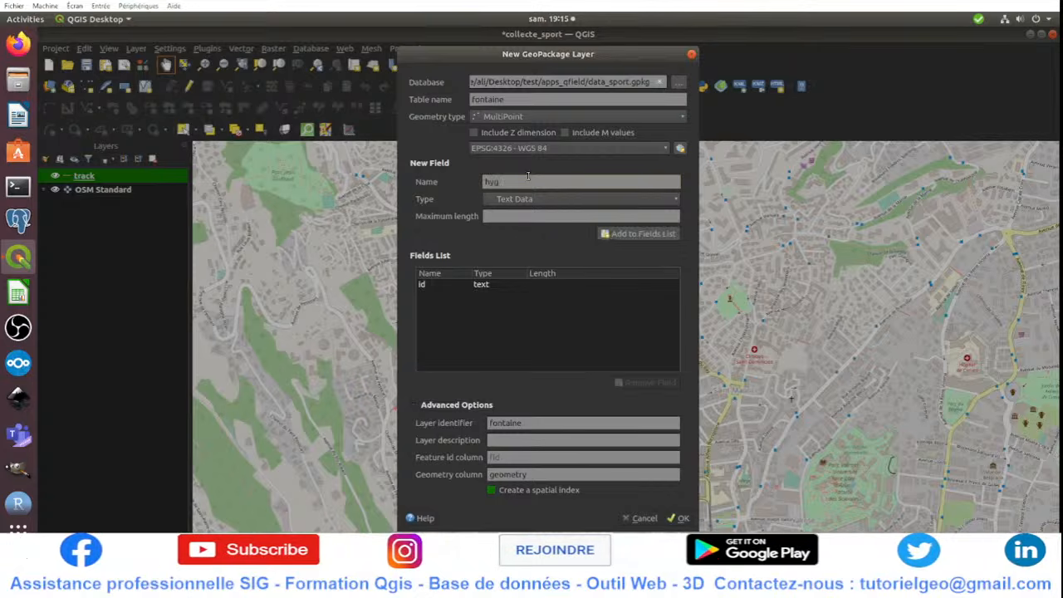
type("iene")
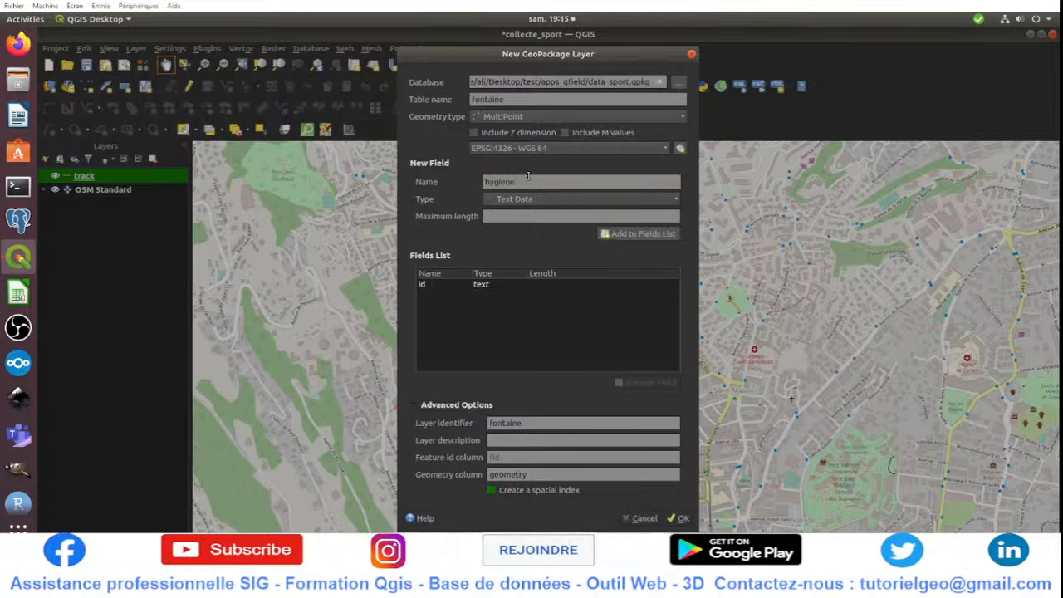
left_click(607, 216)
type("100")
left_click(624, 237)
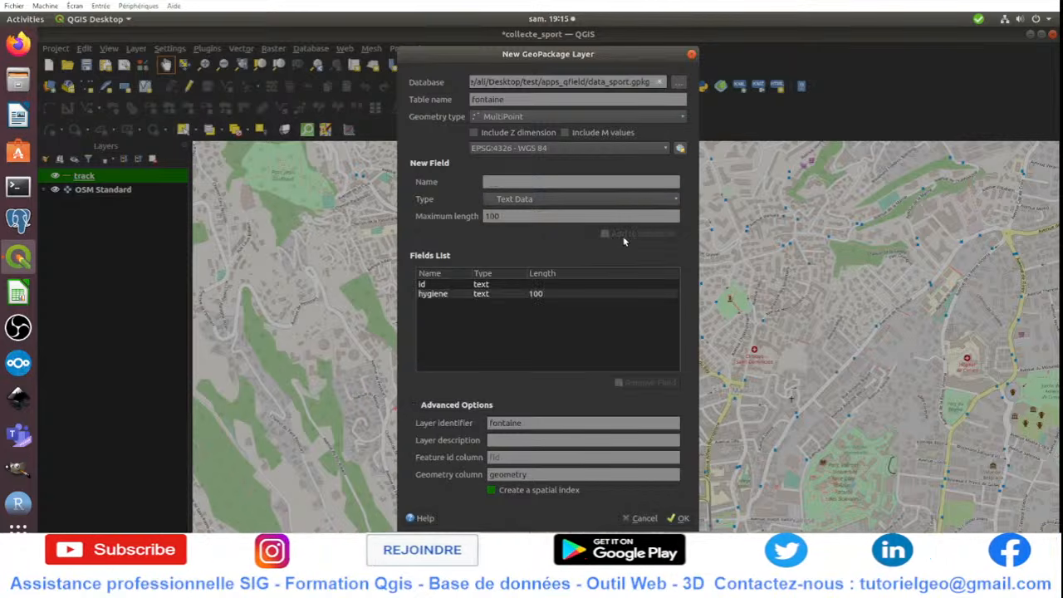
Step: Add a Text Data field named public with a maximum length of 100 to the fontaine layer's fields list
left_click(569, 184)
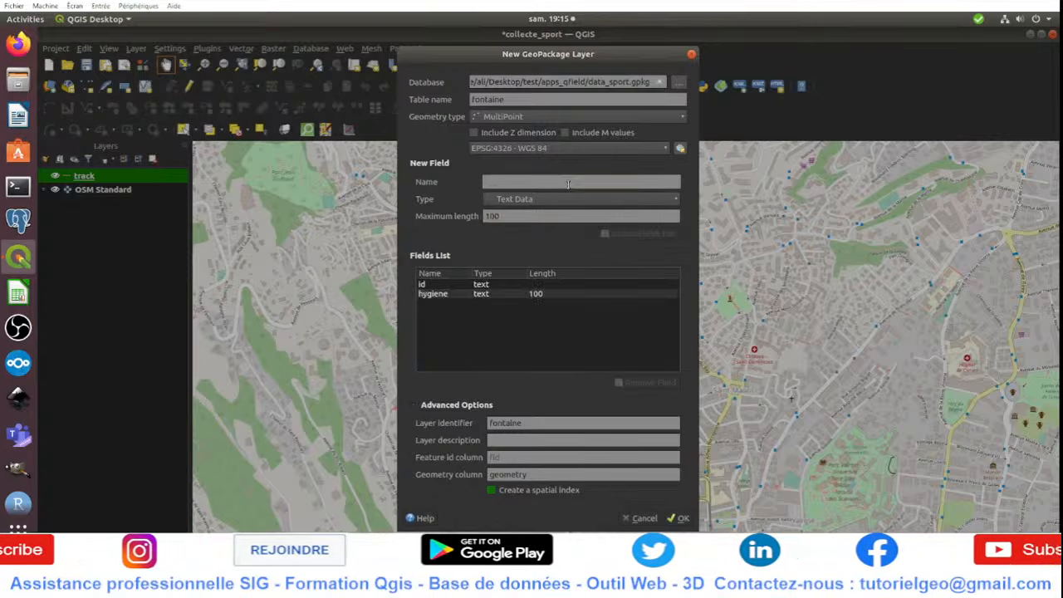
left_click(509, 182)
type("domaine")
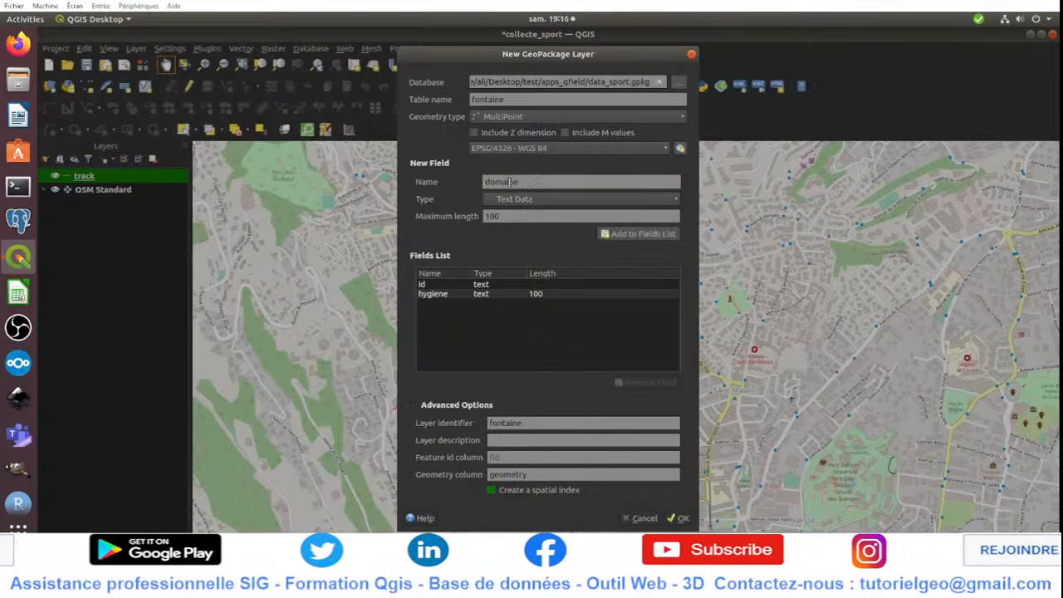
double_click(562, 181)
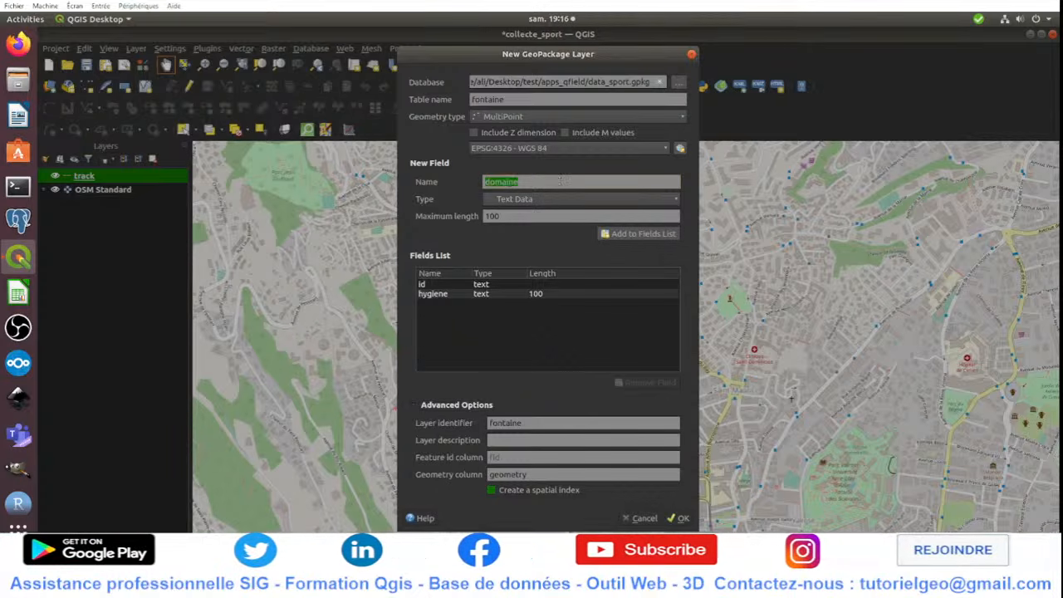
type("public")
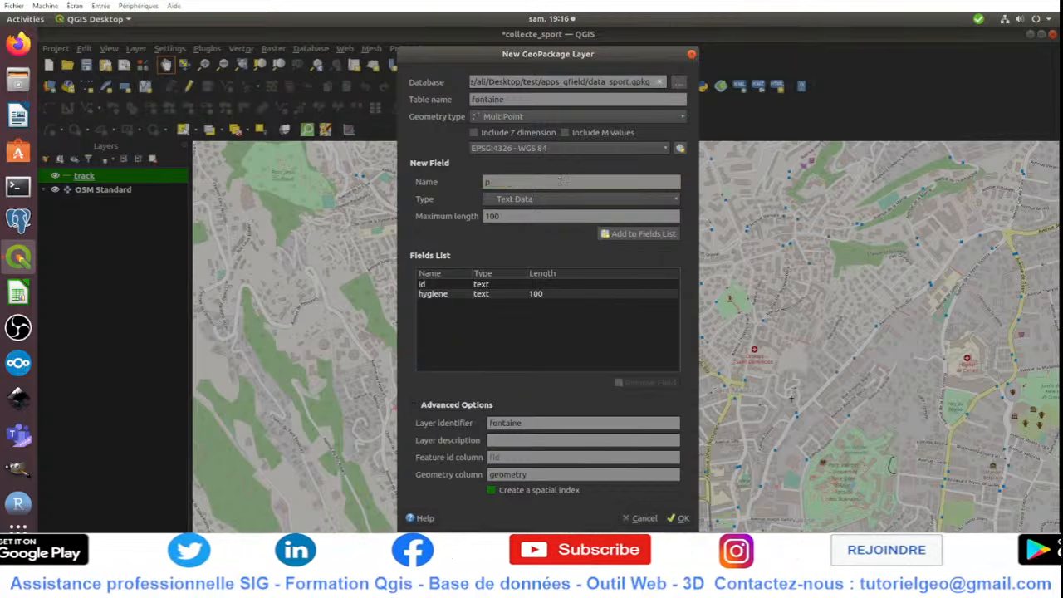
left_click(643, 234)
Step: Create the fontaine layer by adding it as a new layer to the existing data_sport.gpkg instead of overwriting the file
left_click(676, 519)
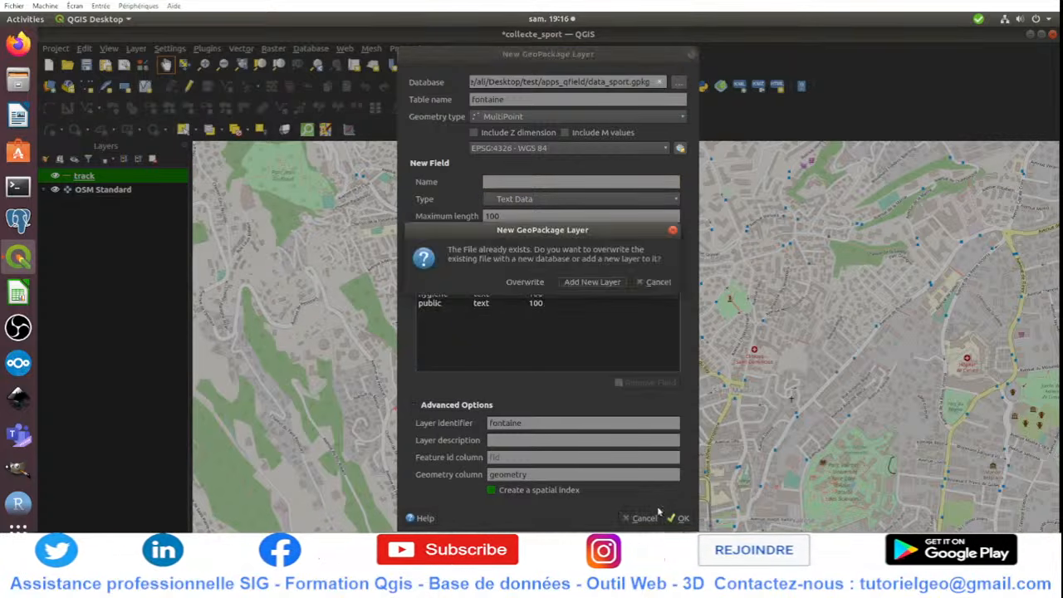
left_click(580, 282)
left_click(55, 190)
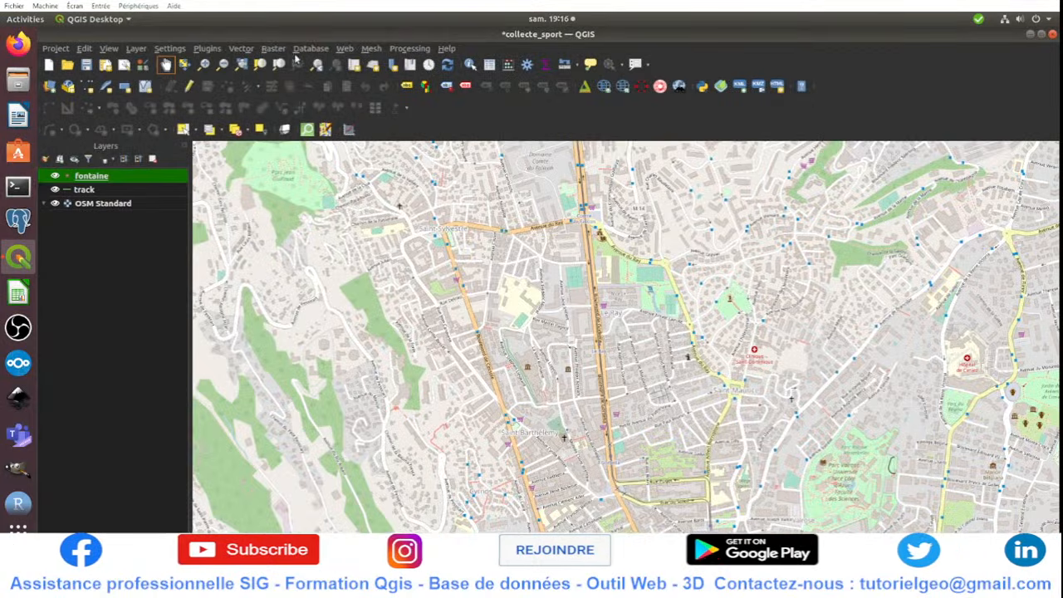
Step: Examine the GeoPackage connections registered in DB Manager
left_click(307, 53)
left_click(324, 64)
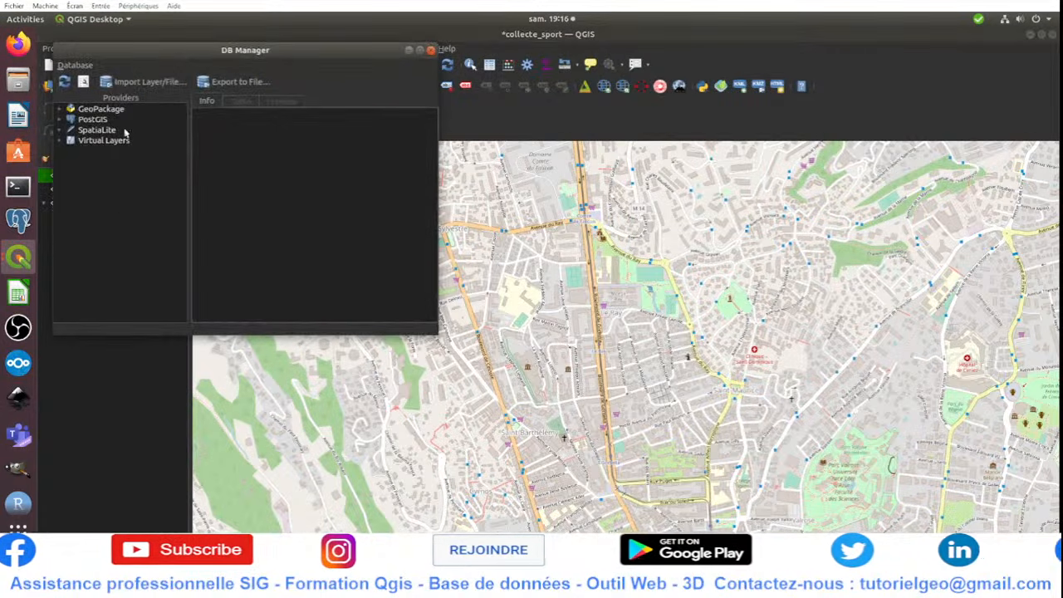
left_click(69, 110)
left_click(66, 111)
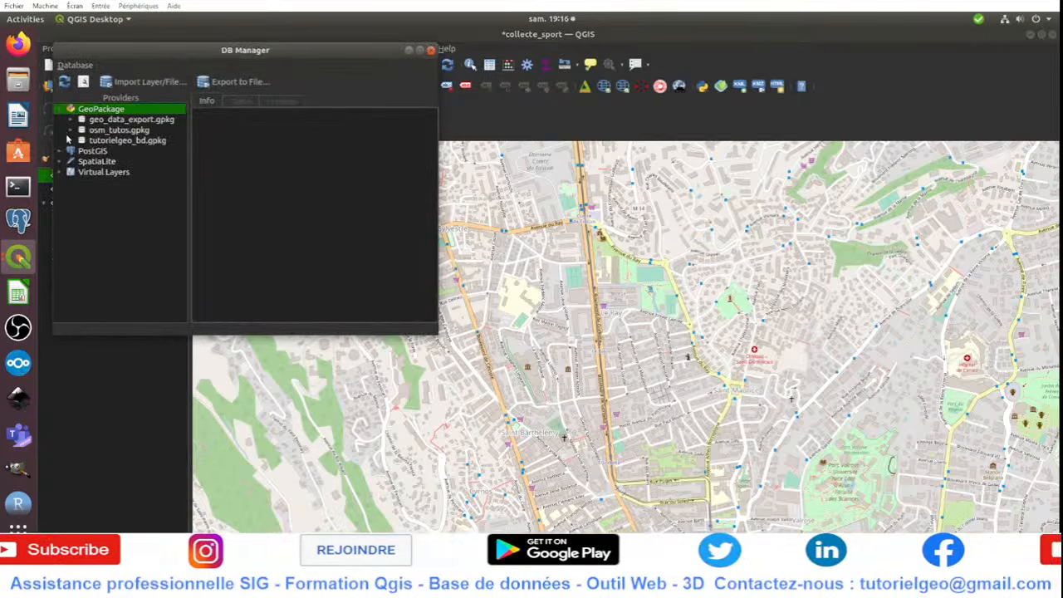
left_click(432, 50)
left_click(67, 88)
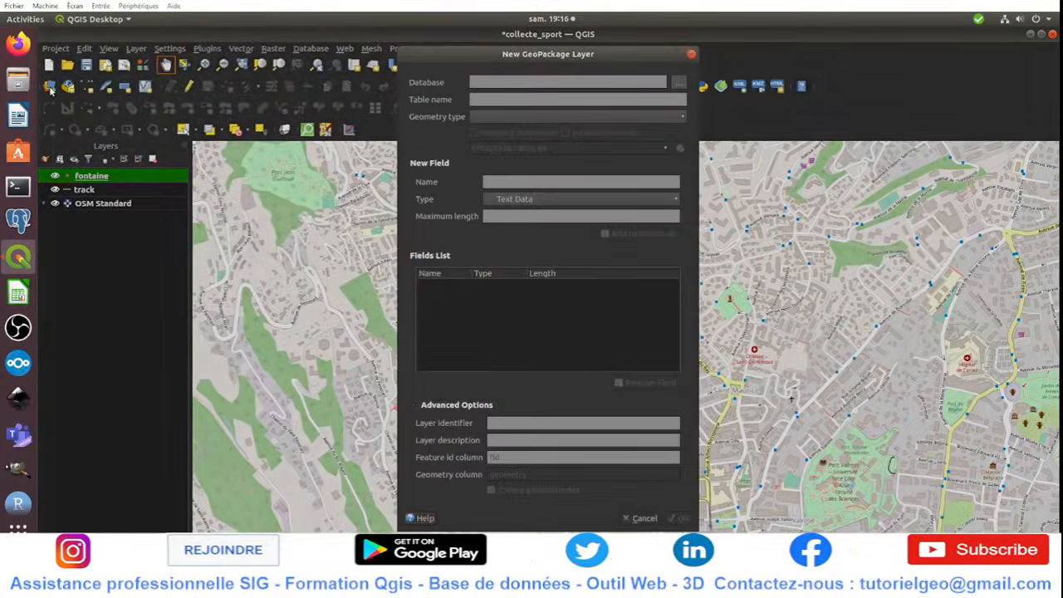
left_click(692, 55)
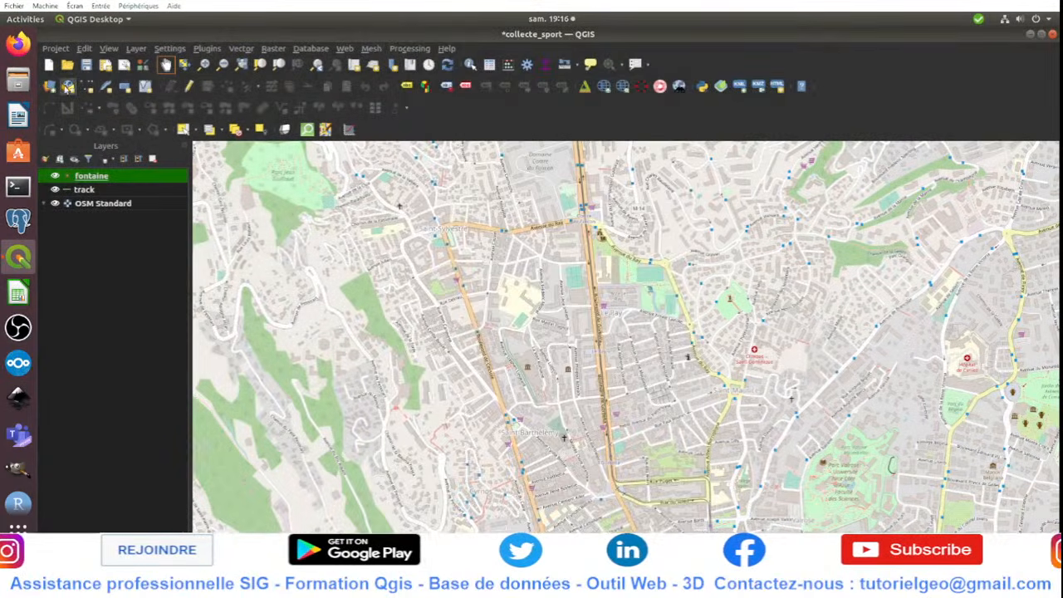
Step: Add a new GeoPackage connection to data_sport.gpkg in the apps_qfield folder through the Data Source Manager
left_click(49, 85)
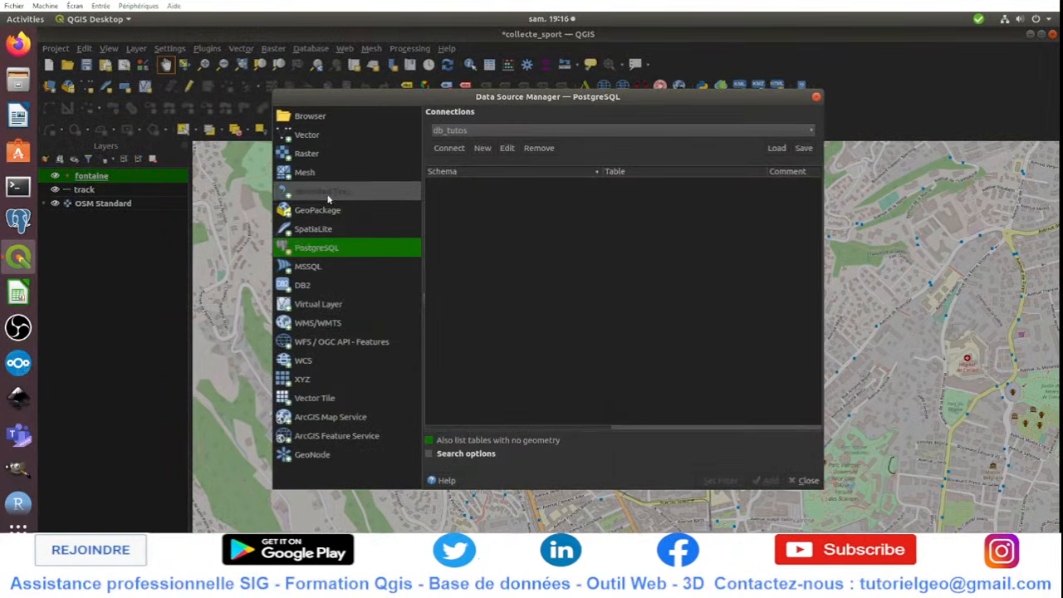
left_click(317, 211)
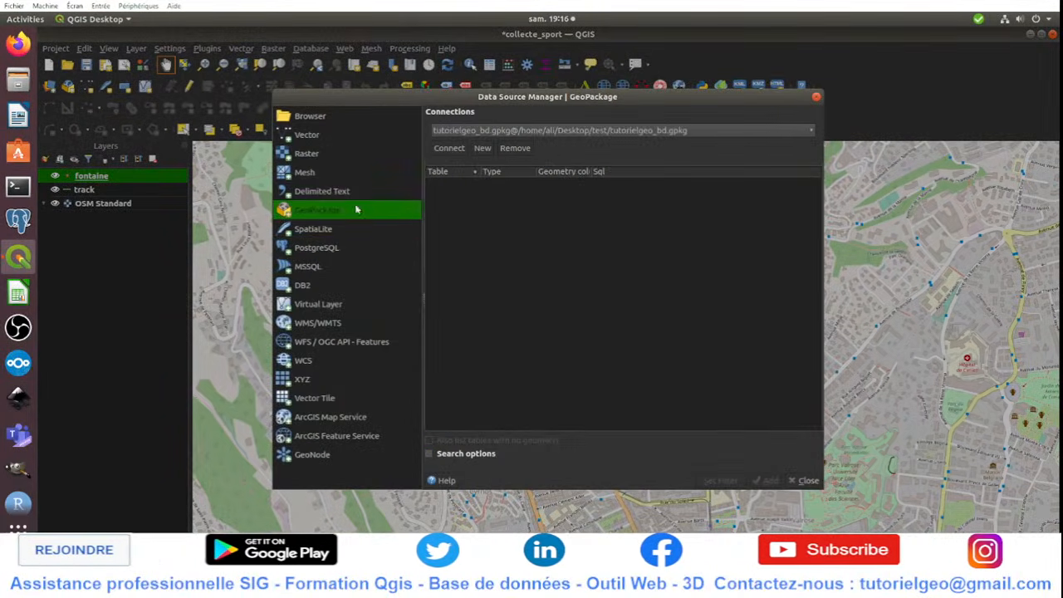
left_click(481, 149)
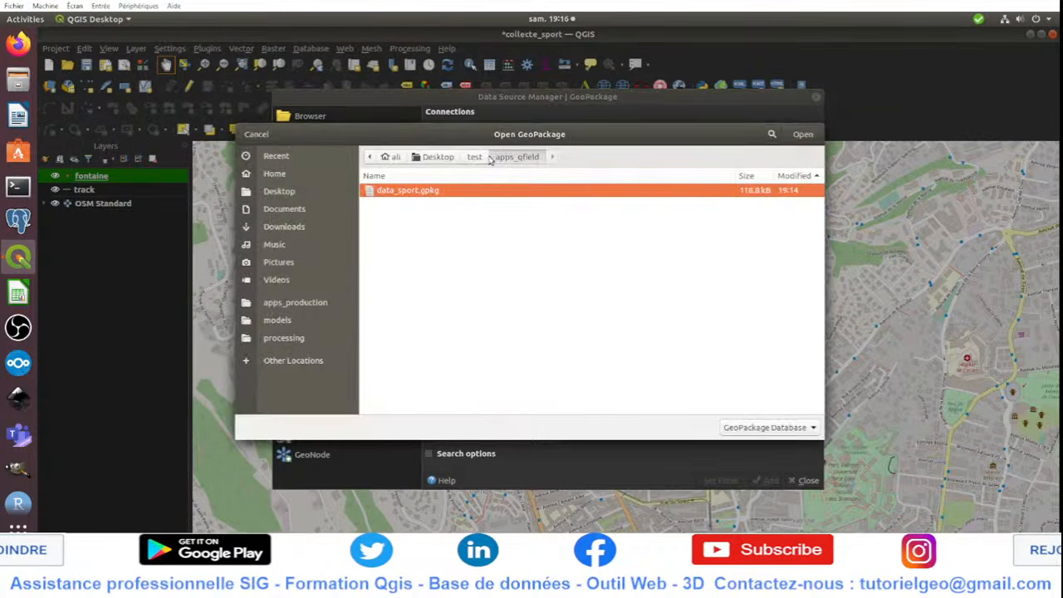
left_click(810, 137)
Step: Connect to the data_sport.gpkg connection to list its tables, and save the collecte_sport project
left_click(462, 148)
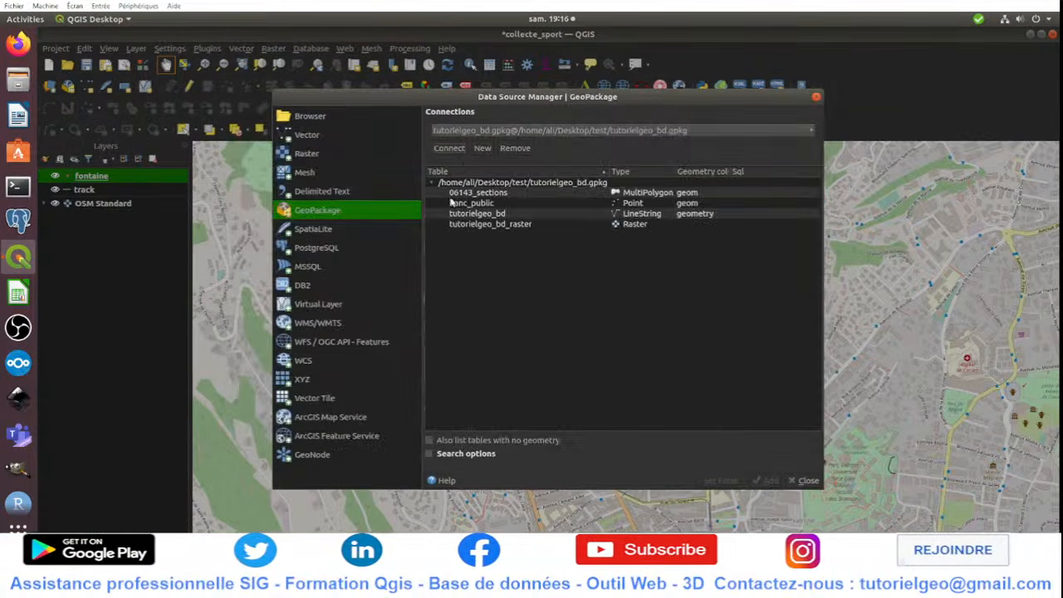
left_click(516, 131)
left_click(527, 106)
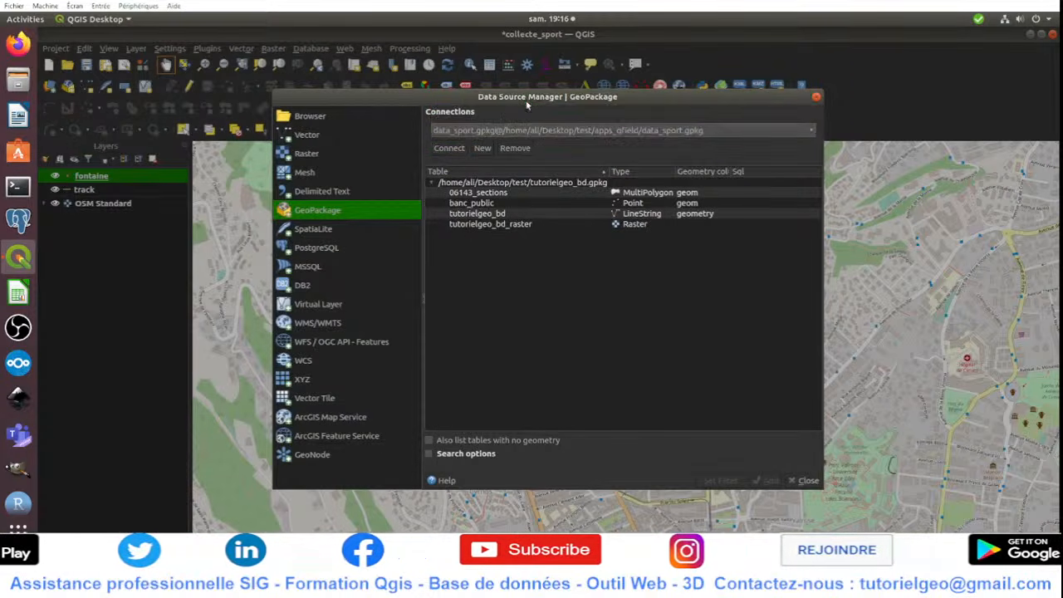
left_click(449, 149)
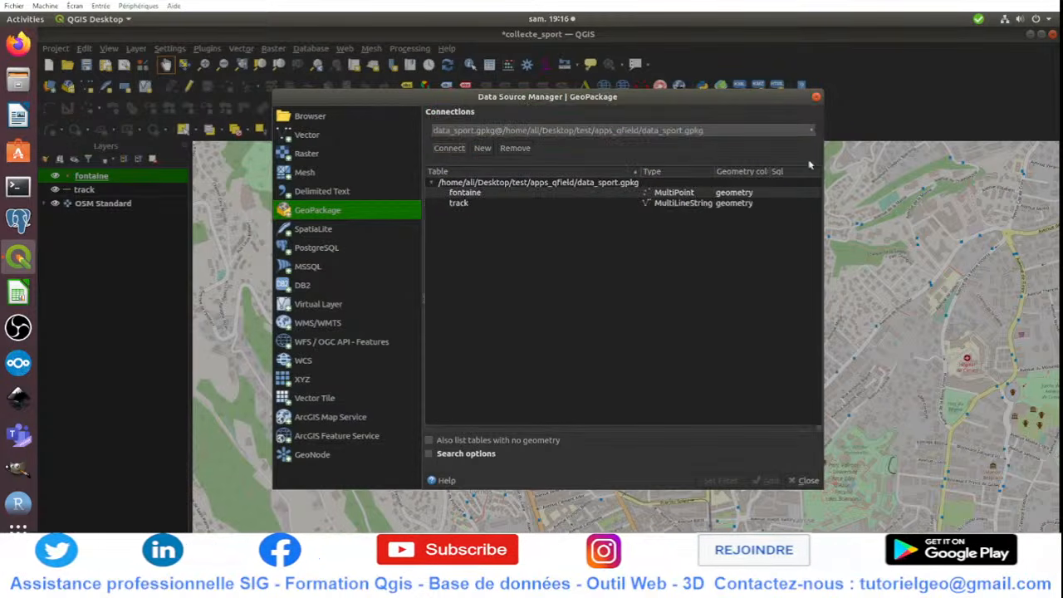
left_click(817, 96)
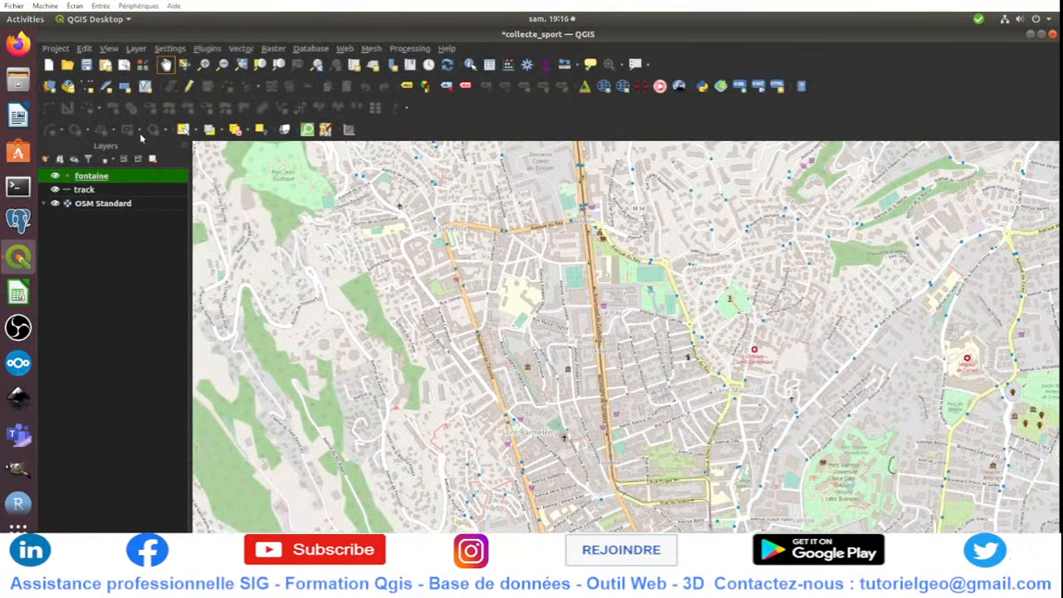
left_click(85, 66)
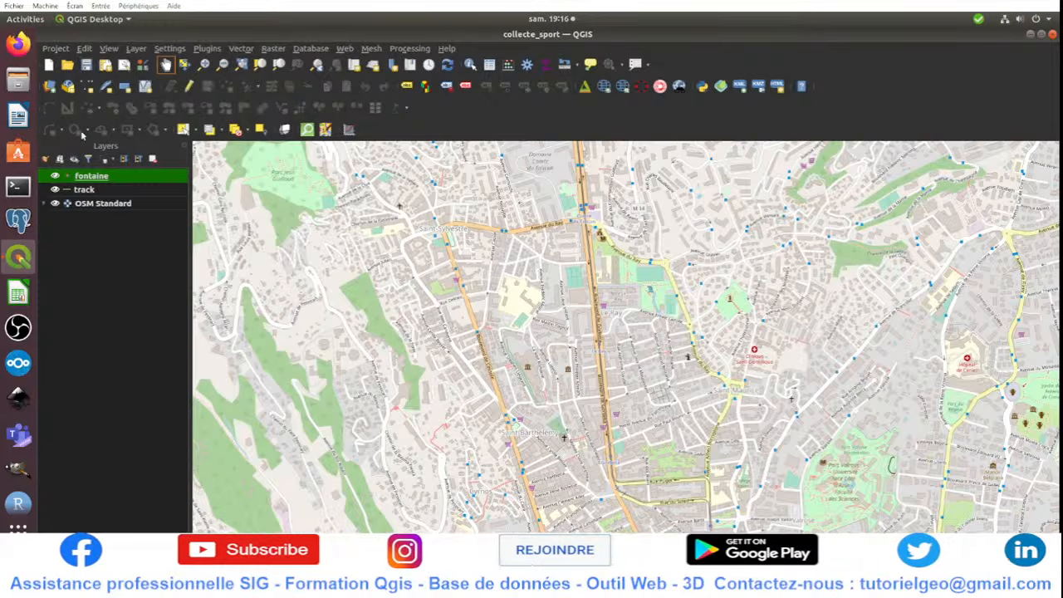
Step: Open the fontaine layer's attributes form settings and select the hygiene field
double_click(90, 177)
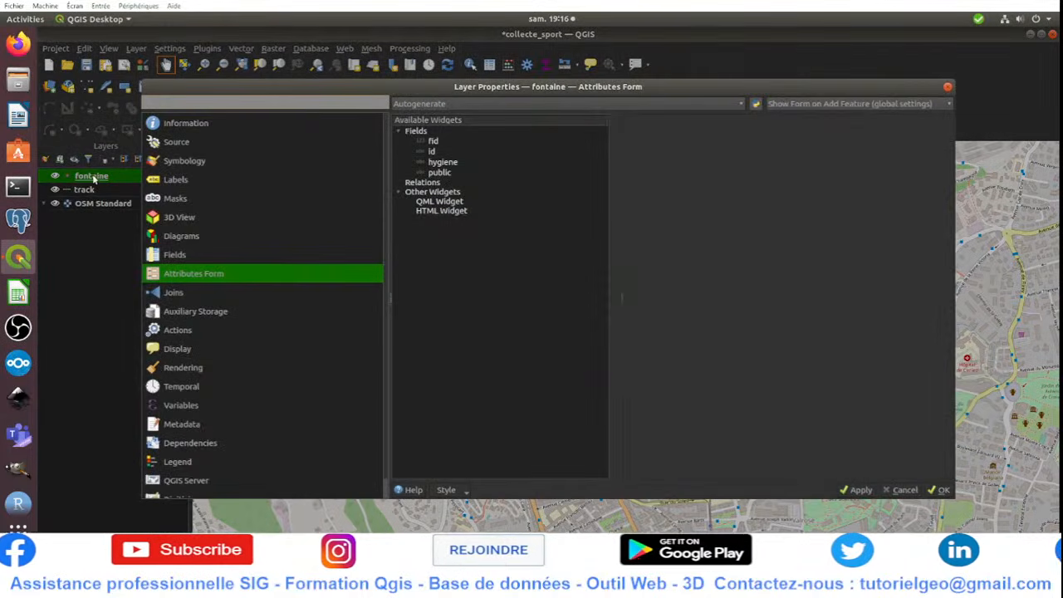
left_click(447, 163)
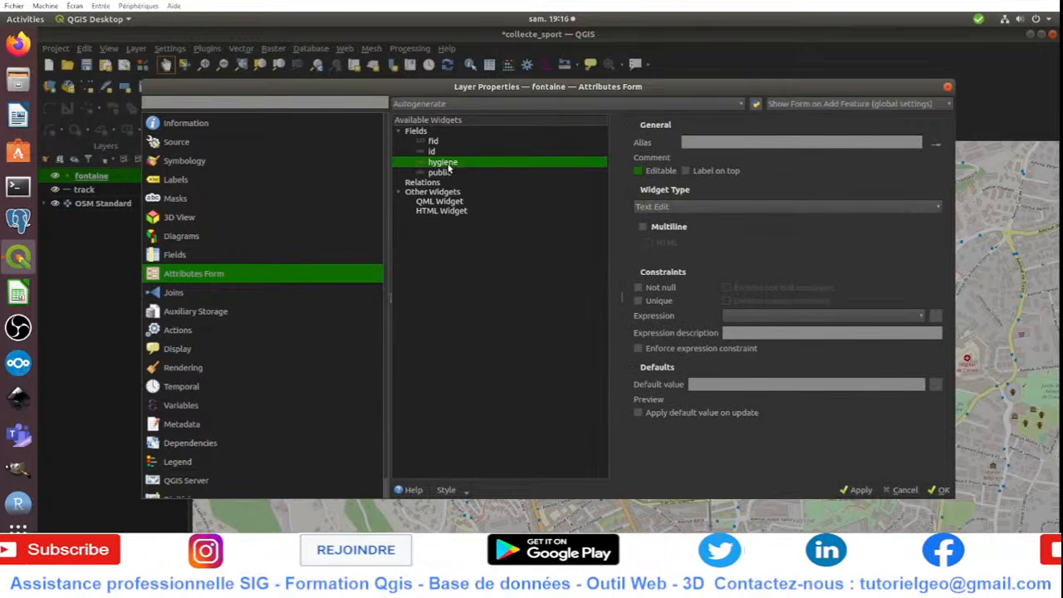
Step: Try the Unique Values, Classification and Value Relation widget types on the hygiene field
left_click(695, 207)
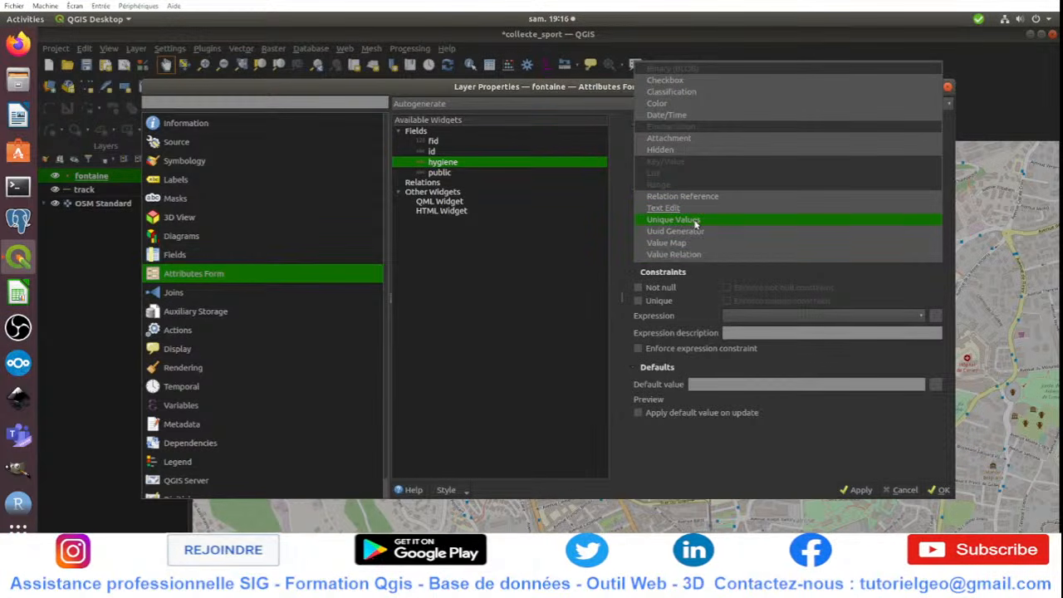
left_click(697, 223)
left_click(698, 207)
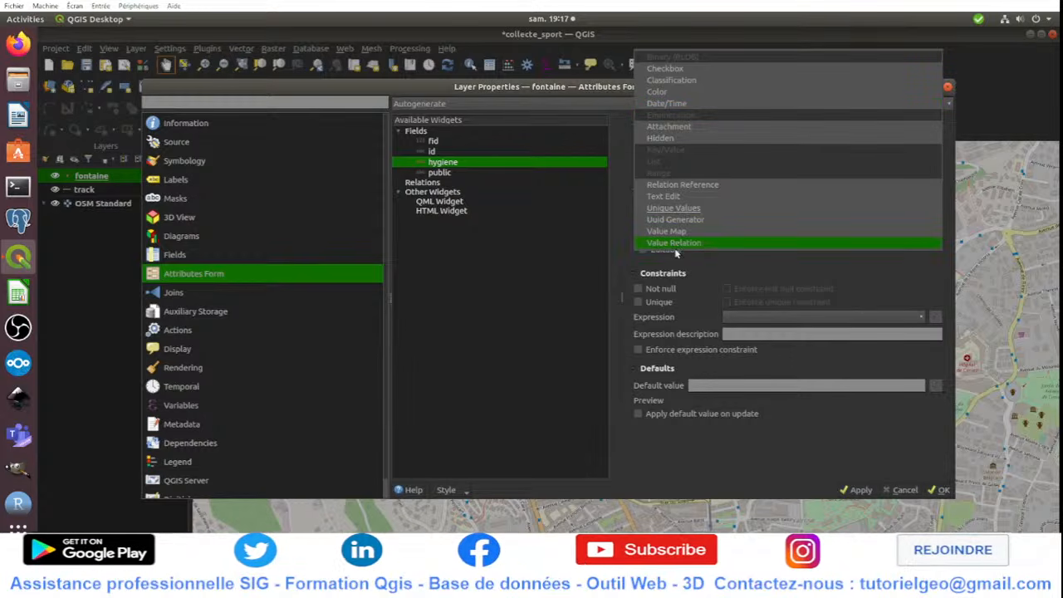
left_click(709, 81)
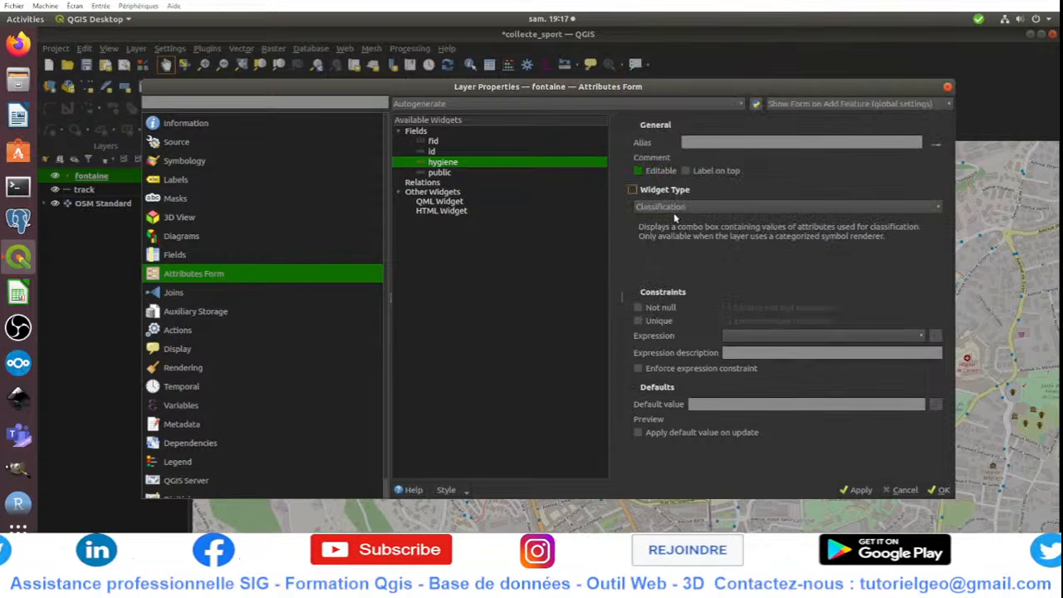
left_click(676, 207)
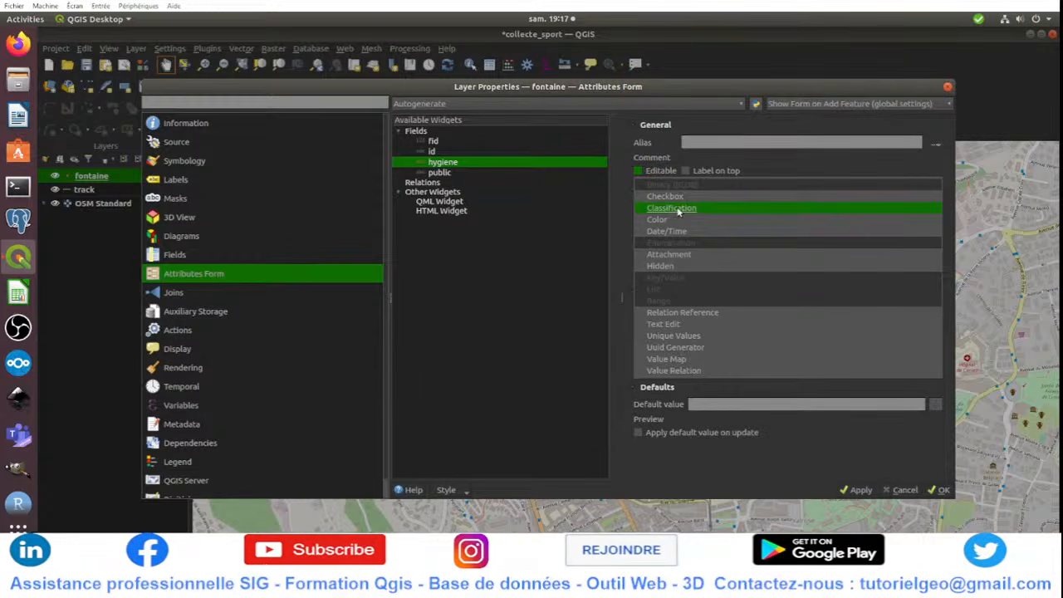
left_click(712, 339)
left_click(743, 211)
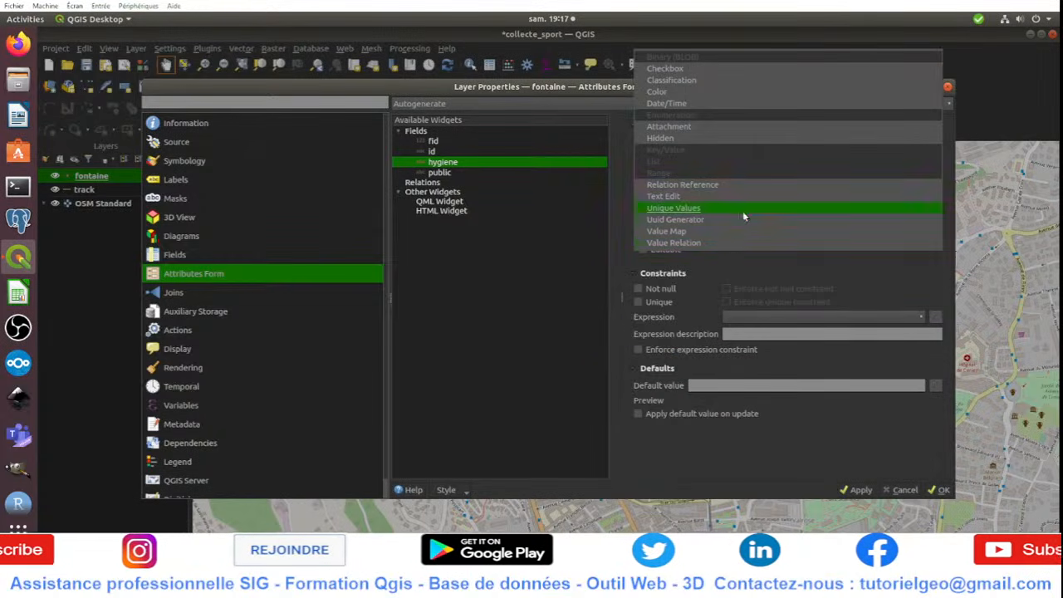
left_click(731, 241)
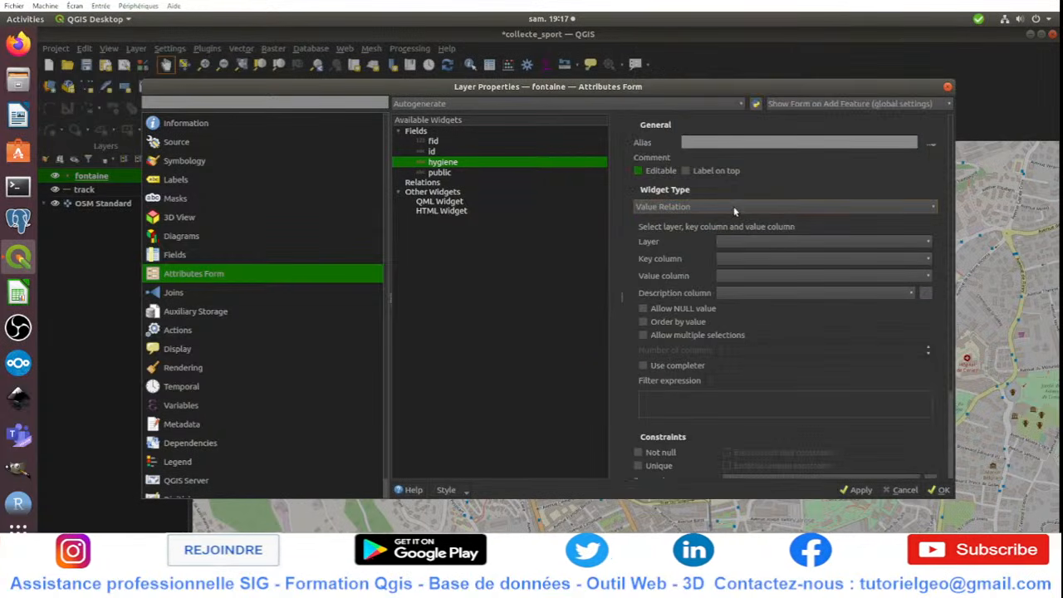
Step: Switch the hygiene field's widget type to Classification and back to Text Edit, checking the public field's settings as well
left_click(735, 211)
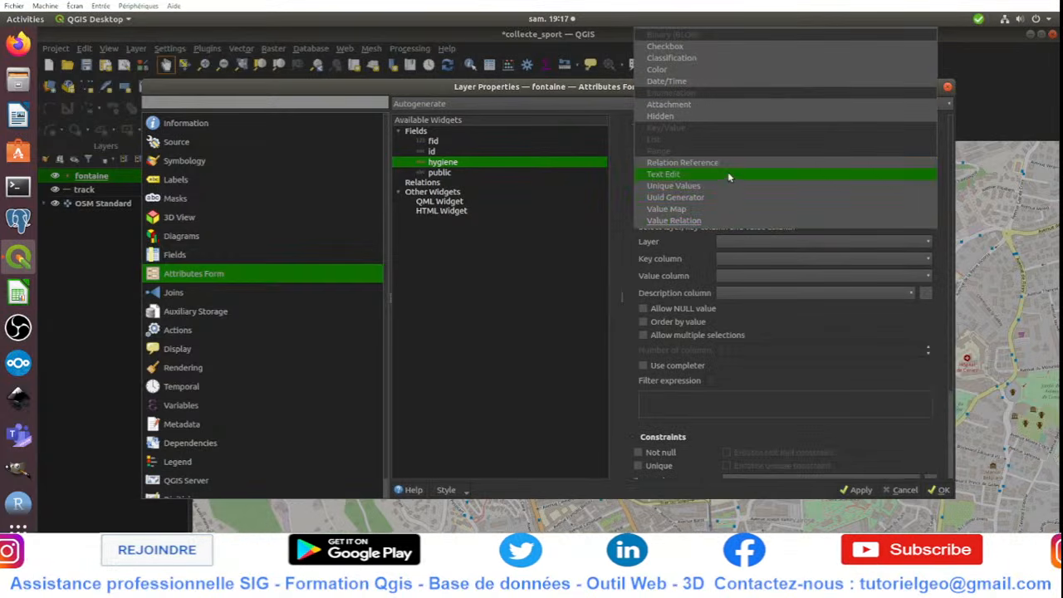
left_click(724, 58)
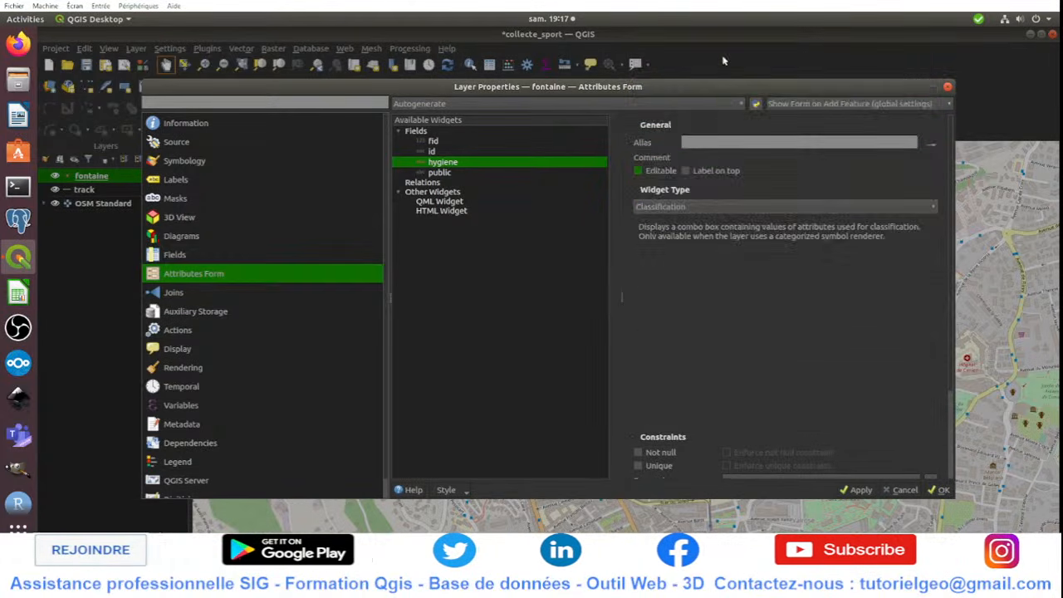
left_click(698, 207)
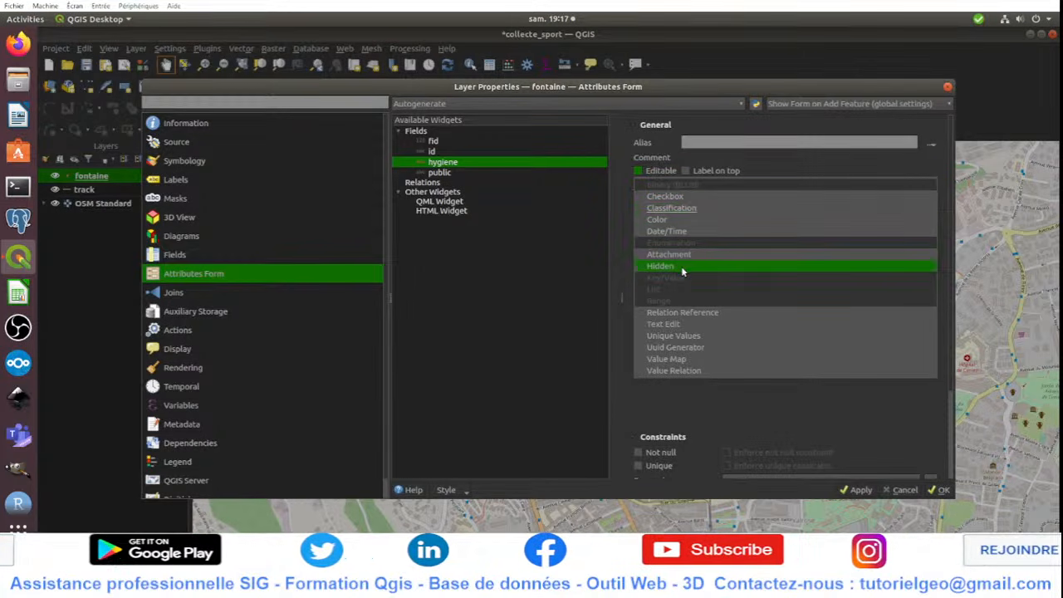
left_click(683, 325)
left_click(698, 207)
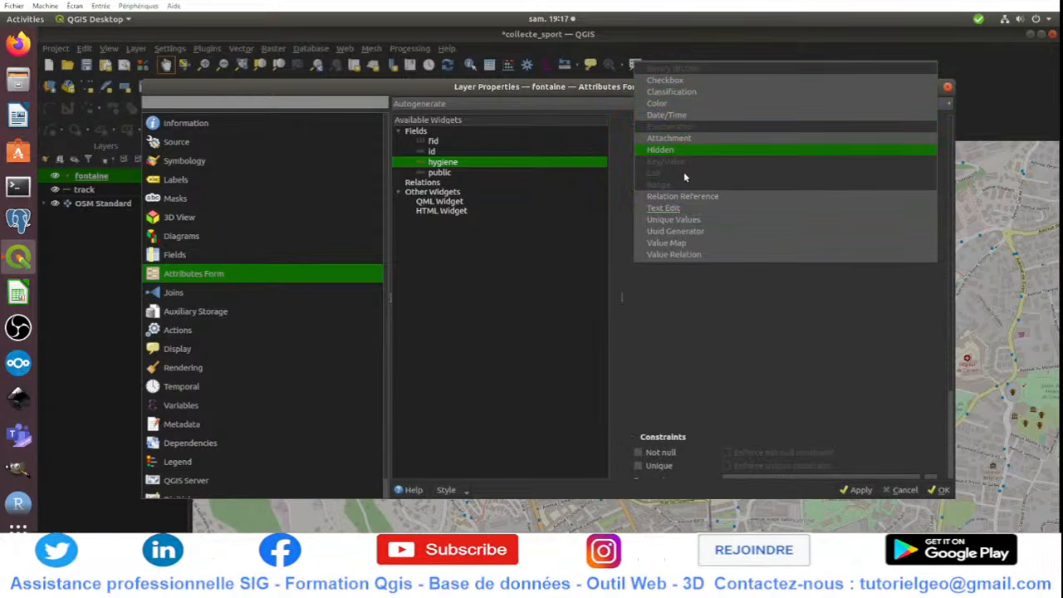
left_click(492, 171)
left_click(494, 173)
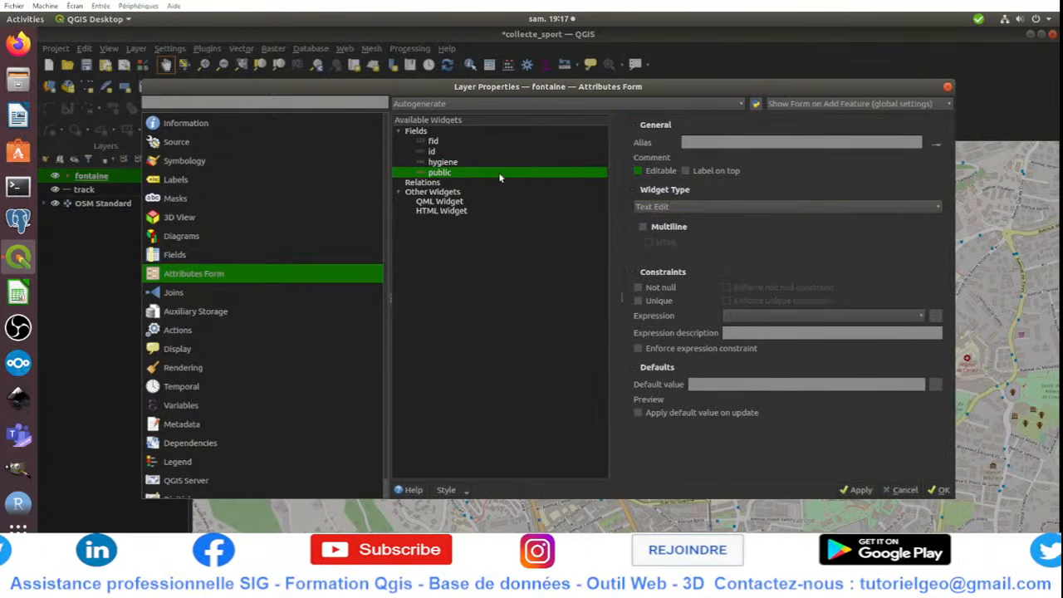
left_click(461, 163)
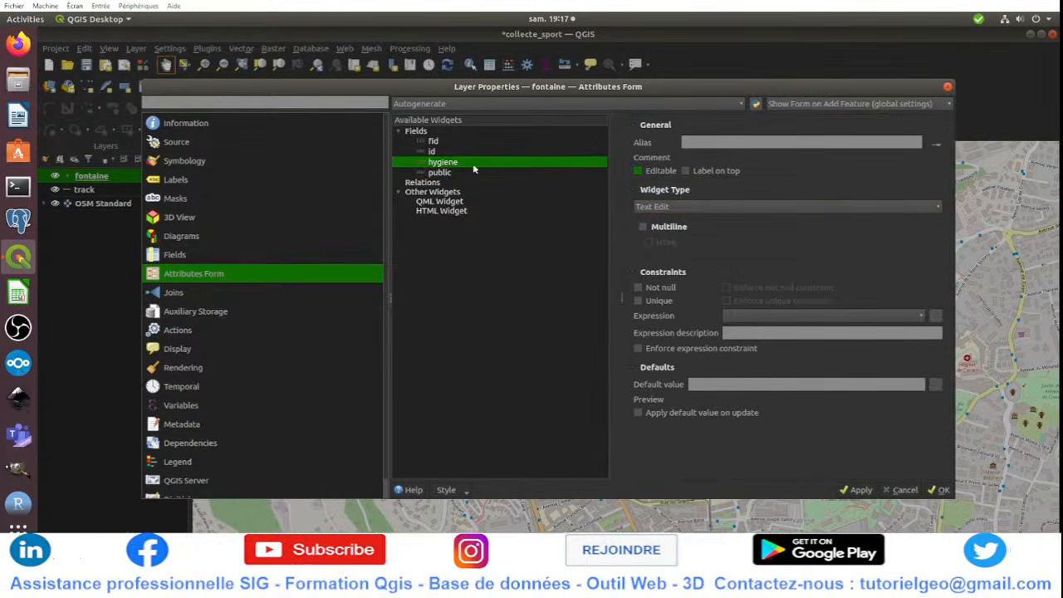
Step: Set the hygiene field's widget type to Value Map and enter the values Propre and Sale
left_click(680, 211)
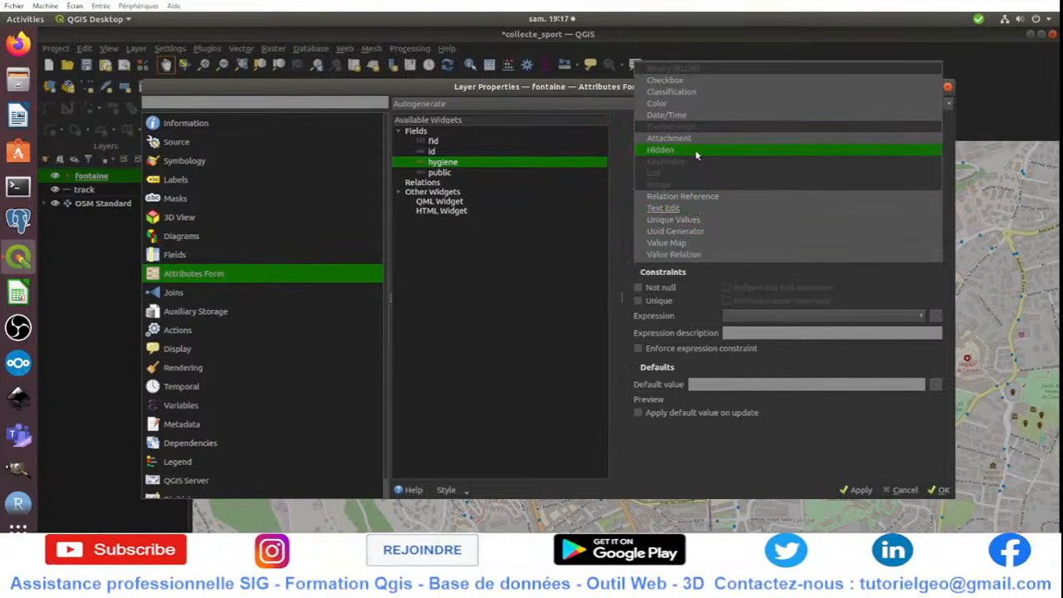
left_click(673, 246)
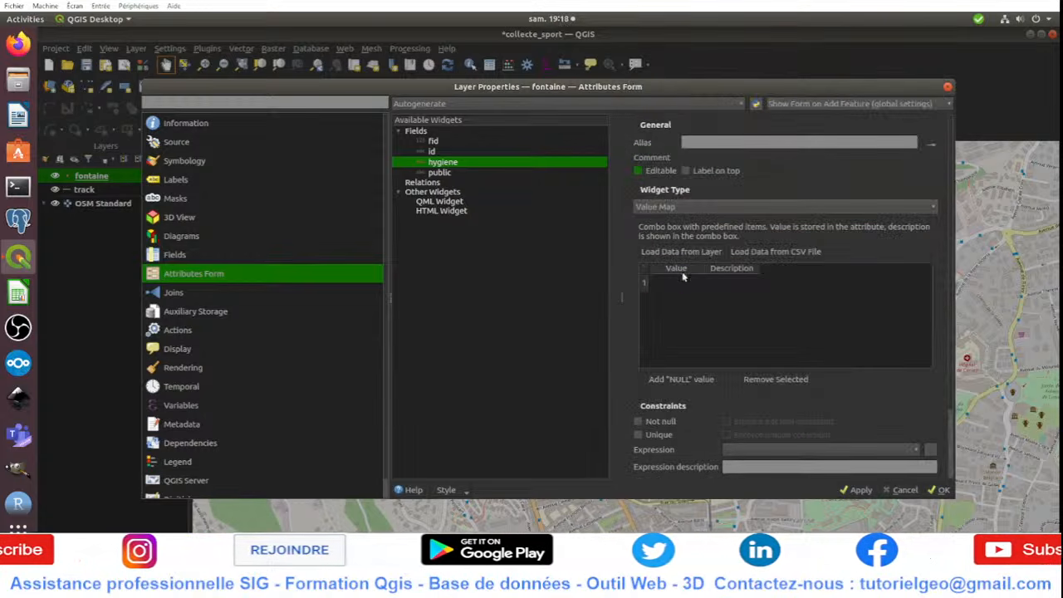
double_click(686, 283)
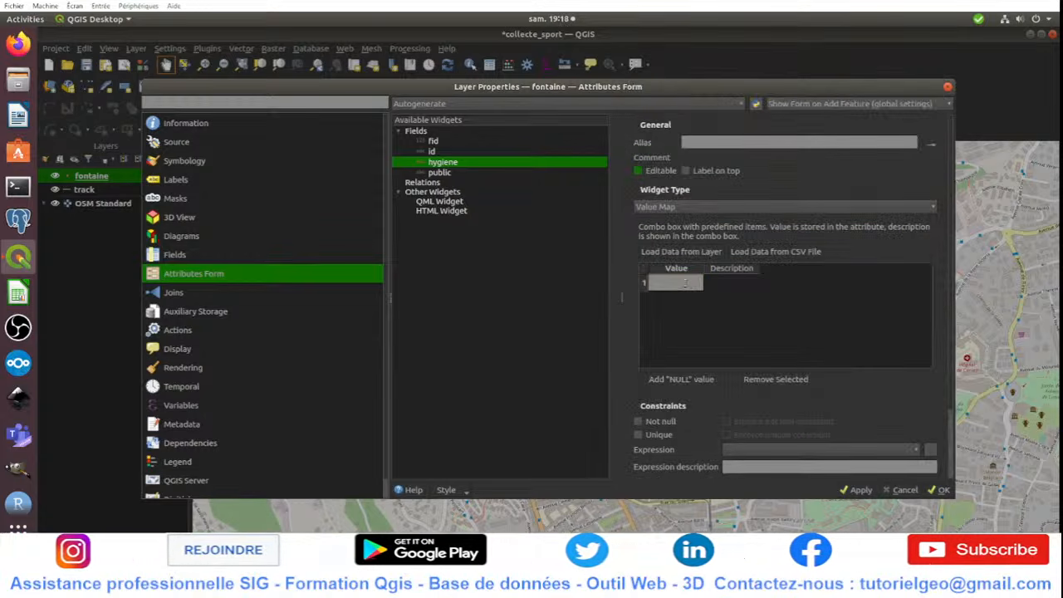
type("Propre")
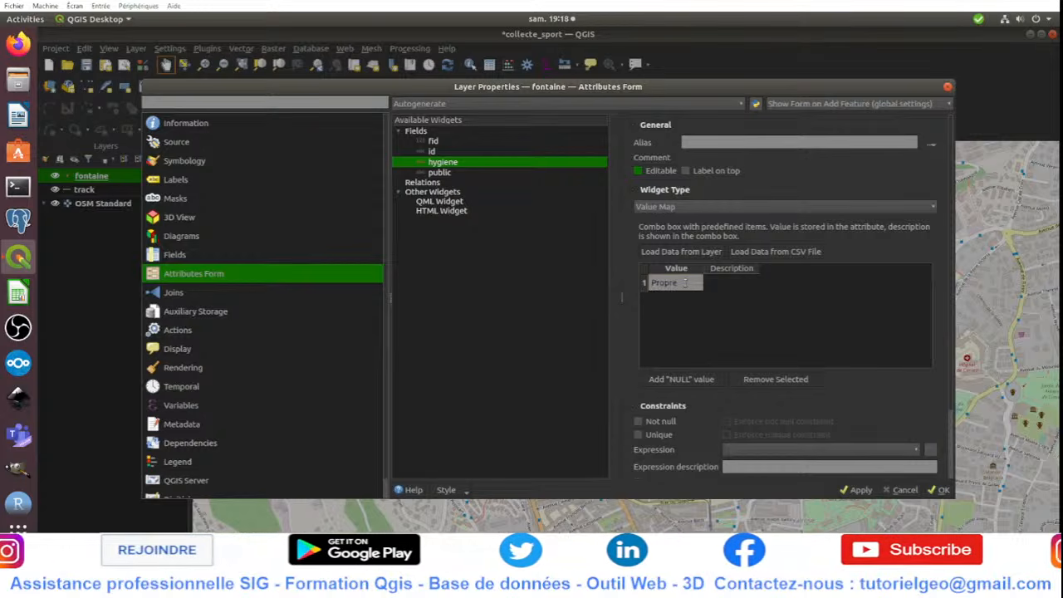
double_click(677, 300)
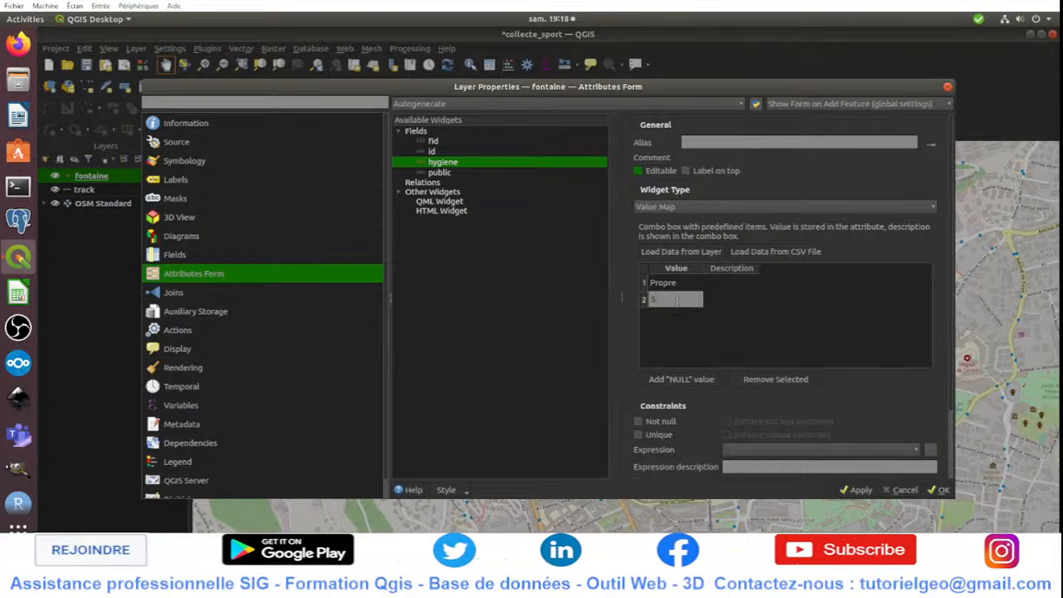
key("Return")
Step: Add Partagé avec les chiens as the third value in the hygiene field's value map and accept the layer properties
double_click(665, 317)
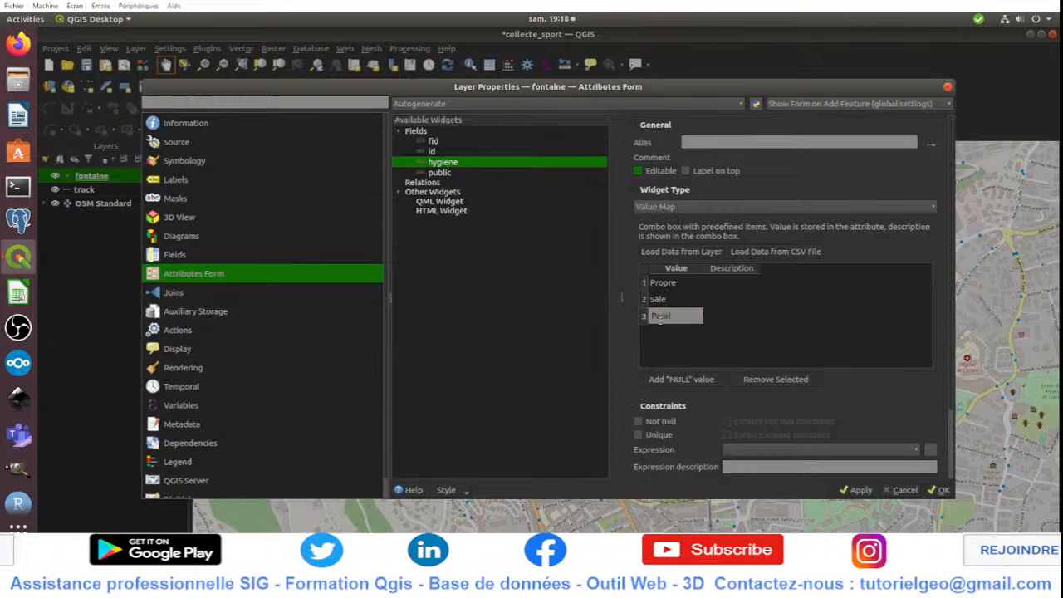
type("Par")
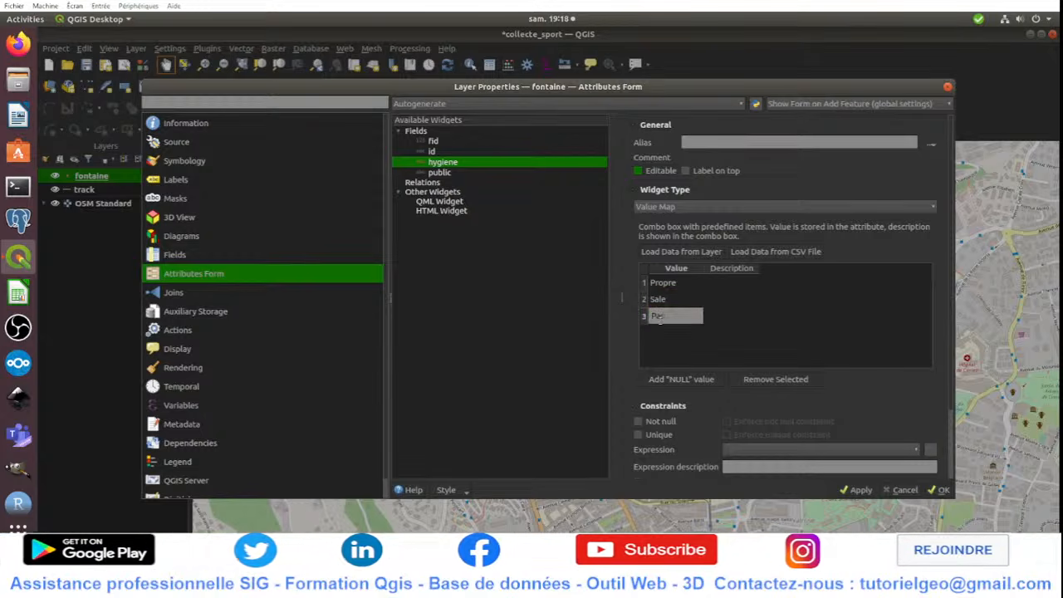
type("tagé ave")
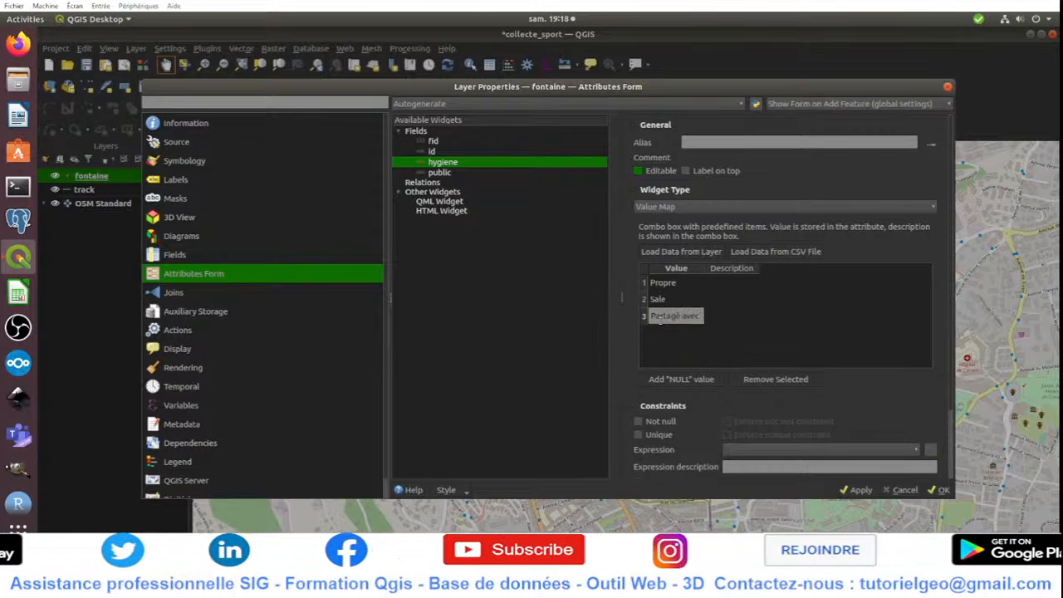
type("c")
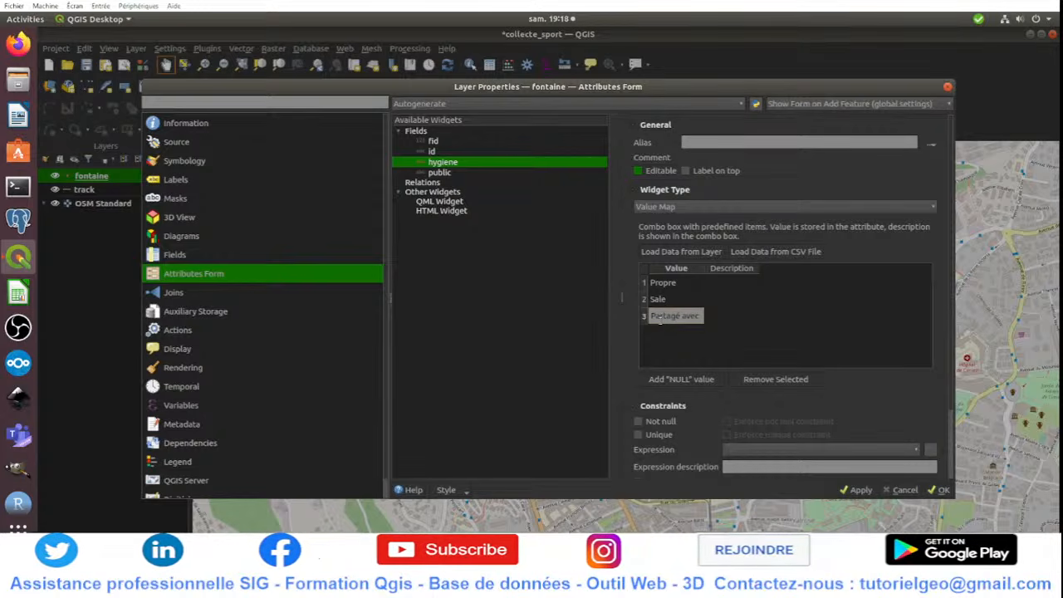
type(" les ch")
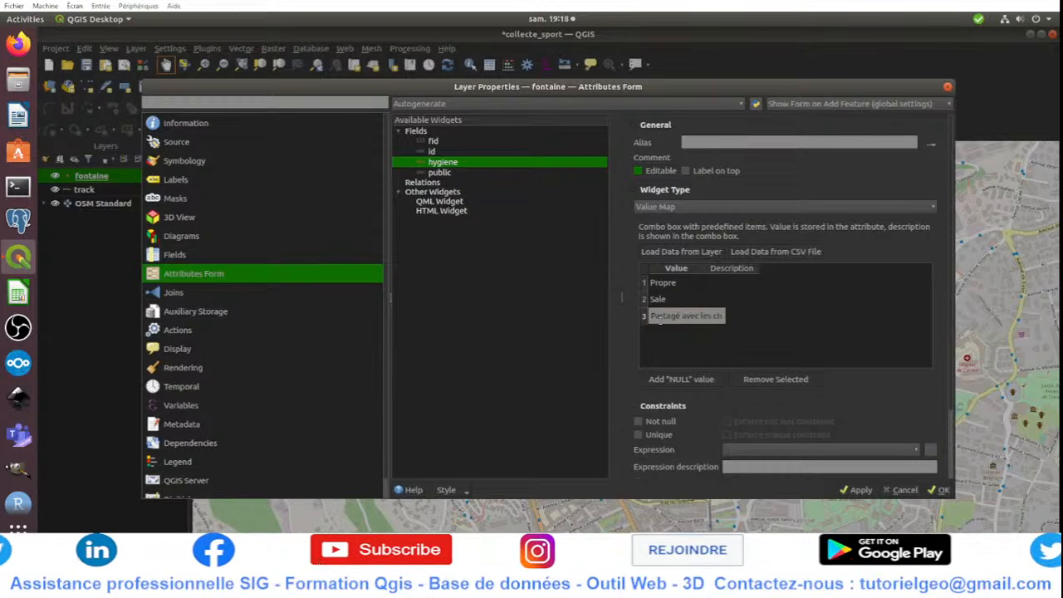
type("iens")
left_click(719, 354)
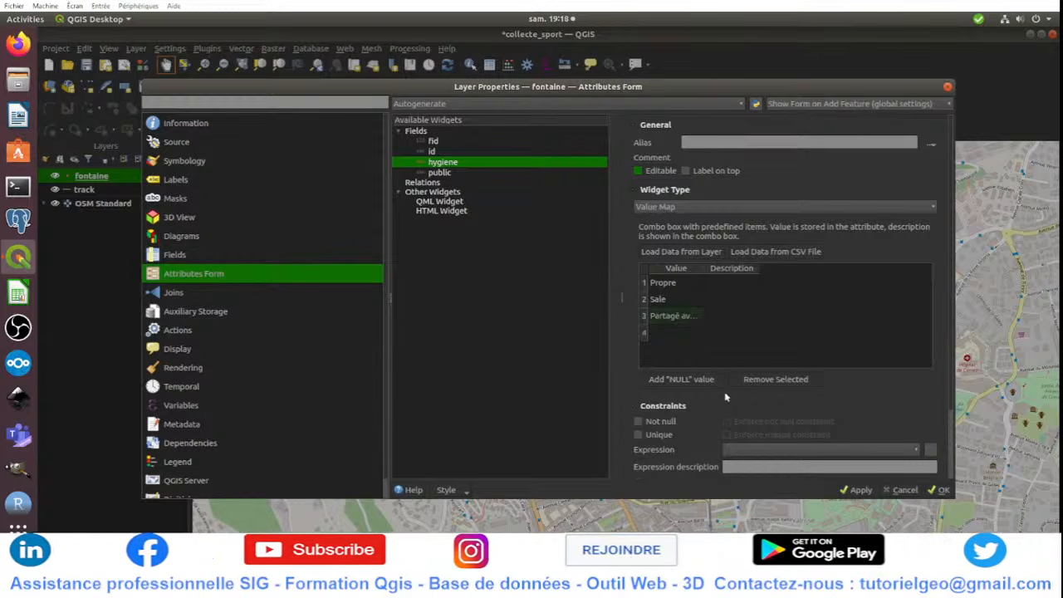
left_click(942, 490)
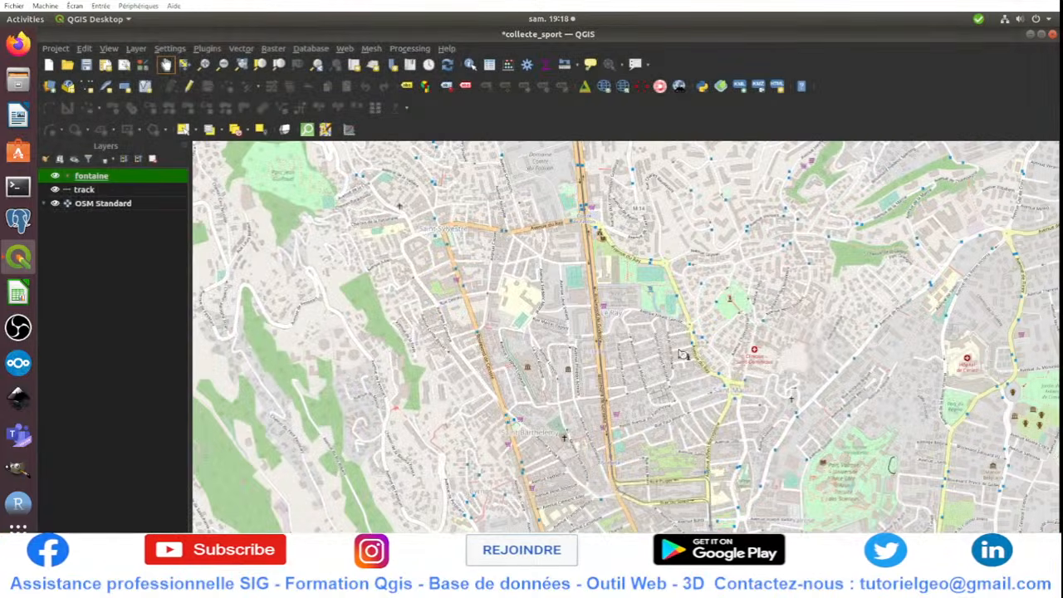
Step: Reopen the fontaine layer's form settings and give the public field a Checkbox widget with the checked state Public
double_click(87, 177)
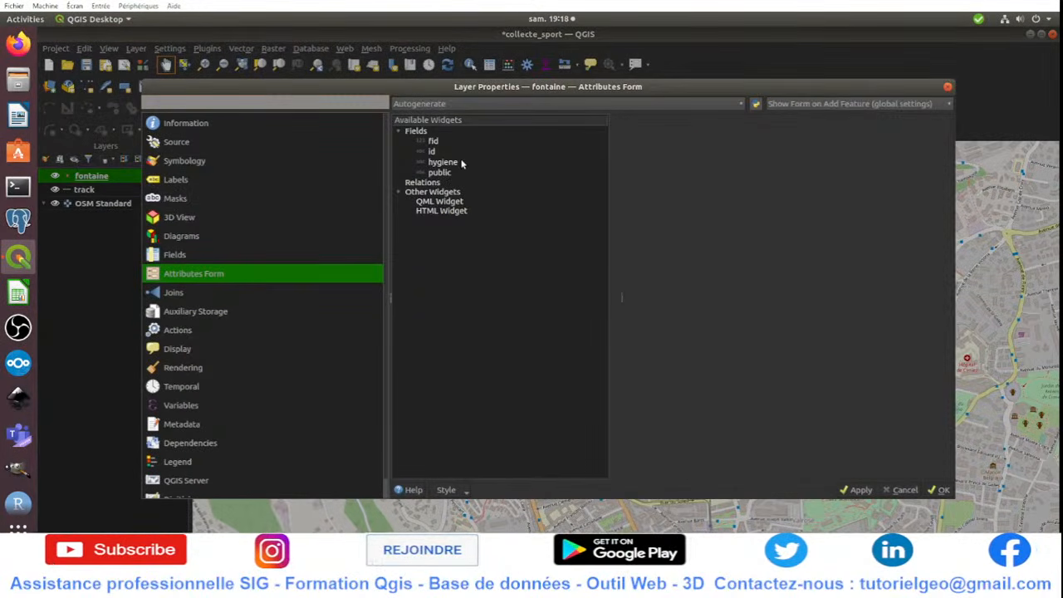
left_click(465, 163)
left_click(450, 173)
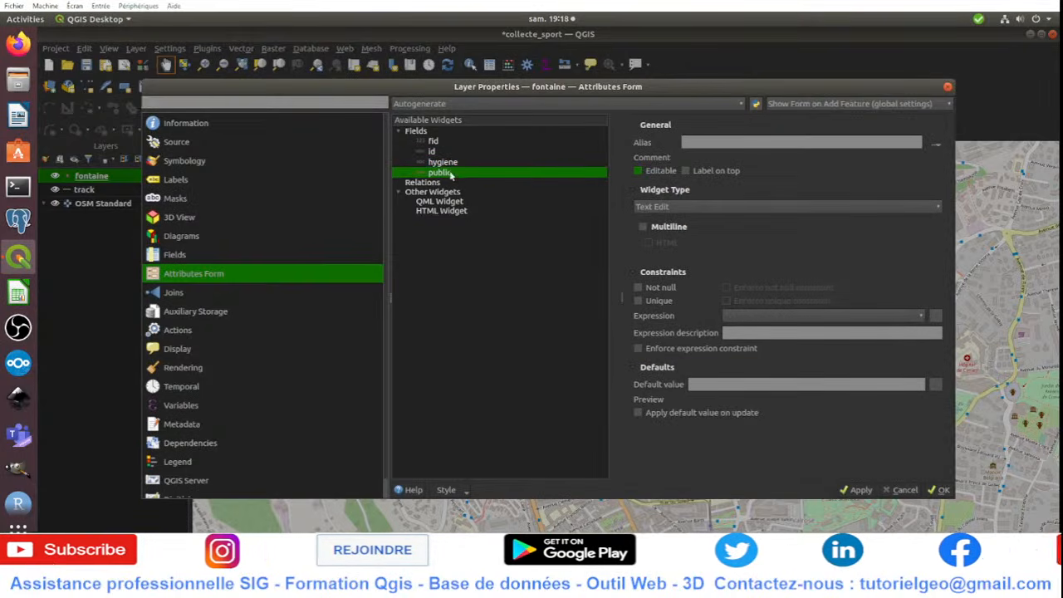
left_click(700, 207)
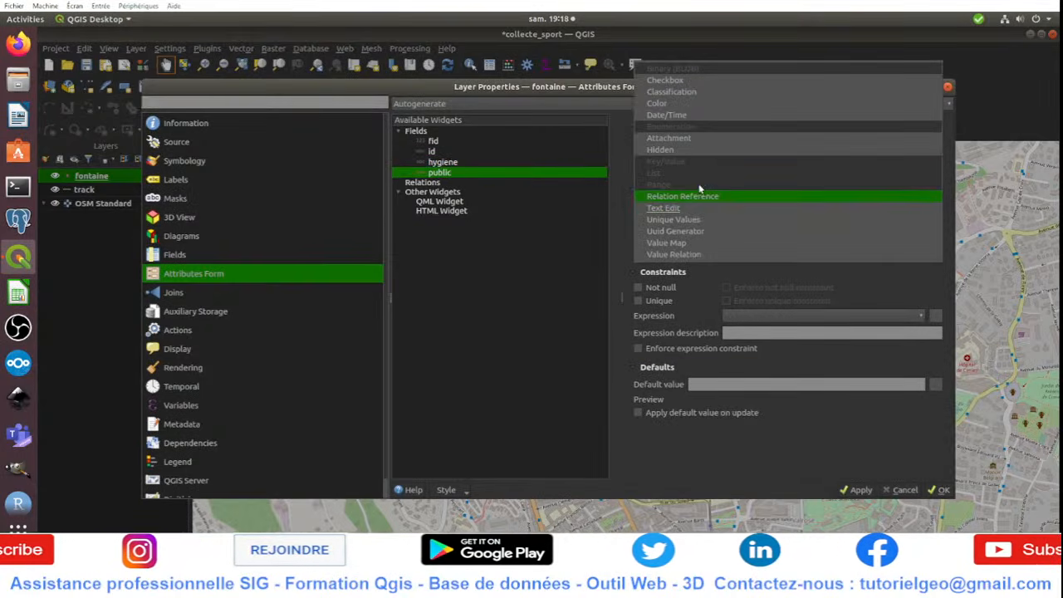
left_click(680, 79)
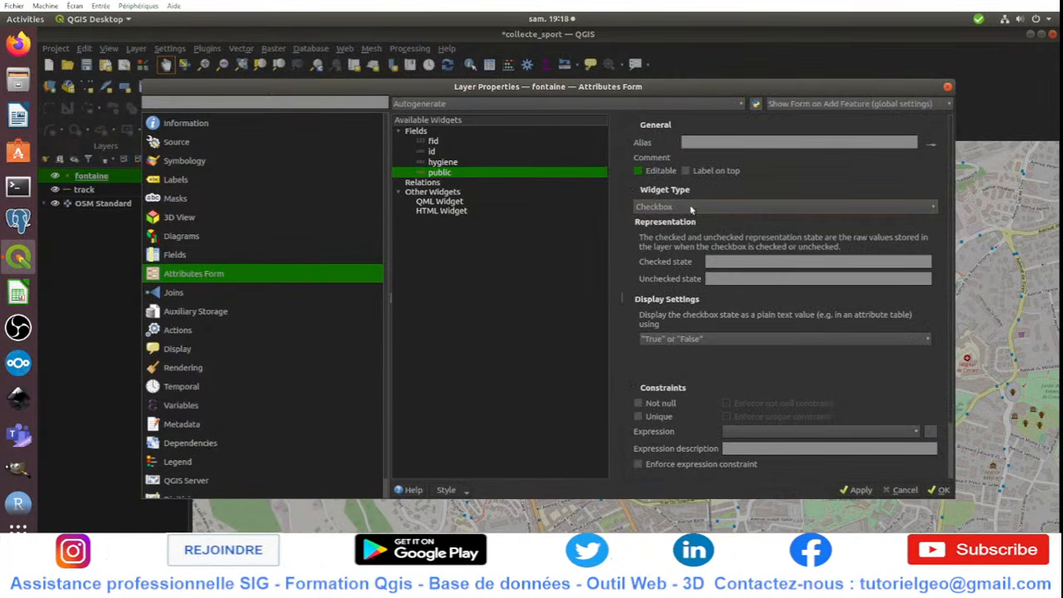
left_click(723, 264)
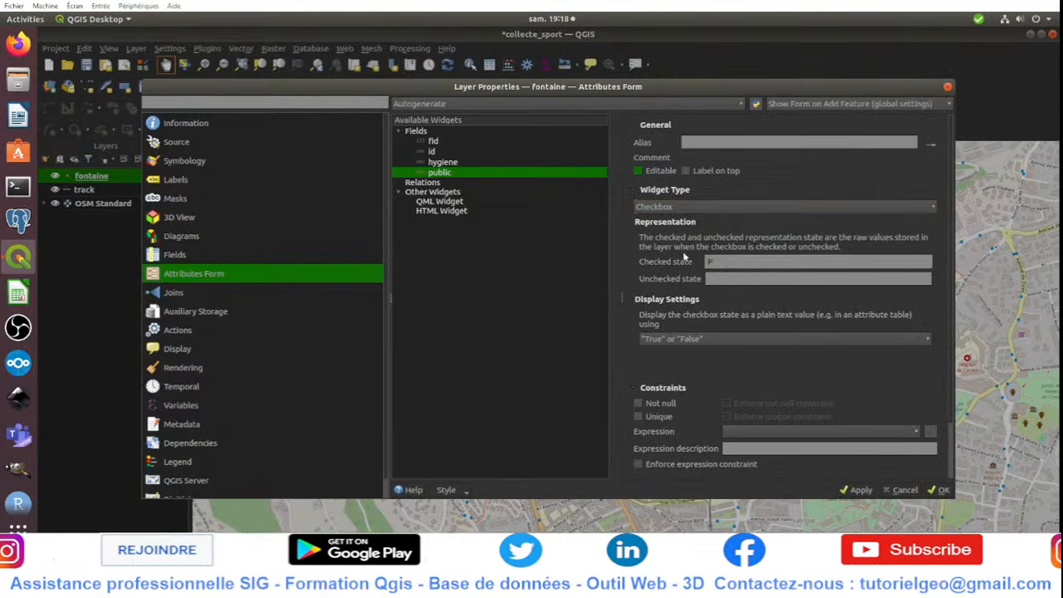
left_click(727, 276)
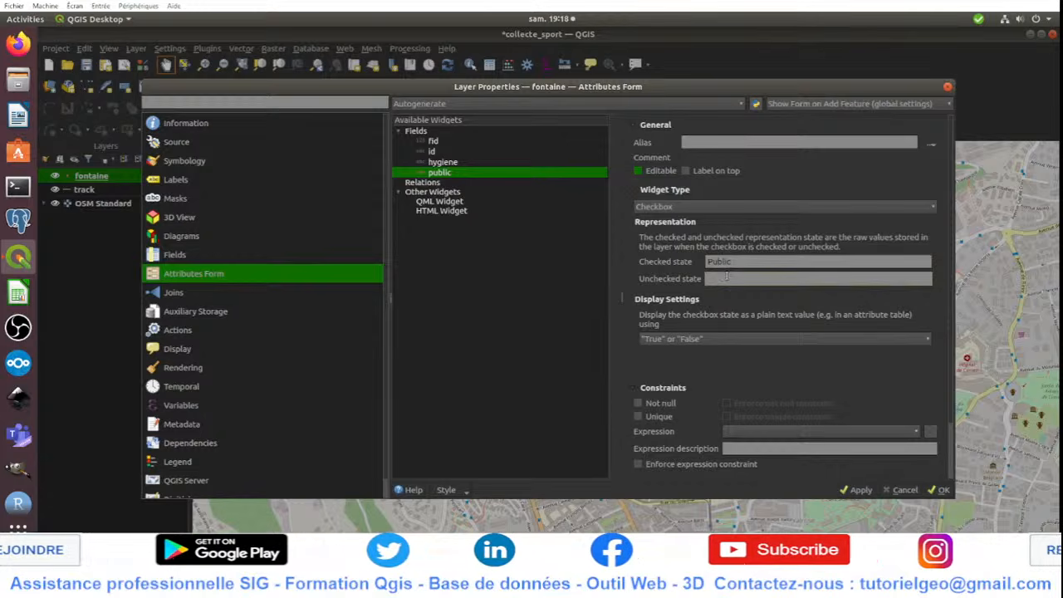
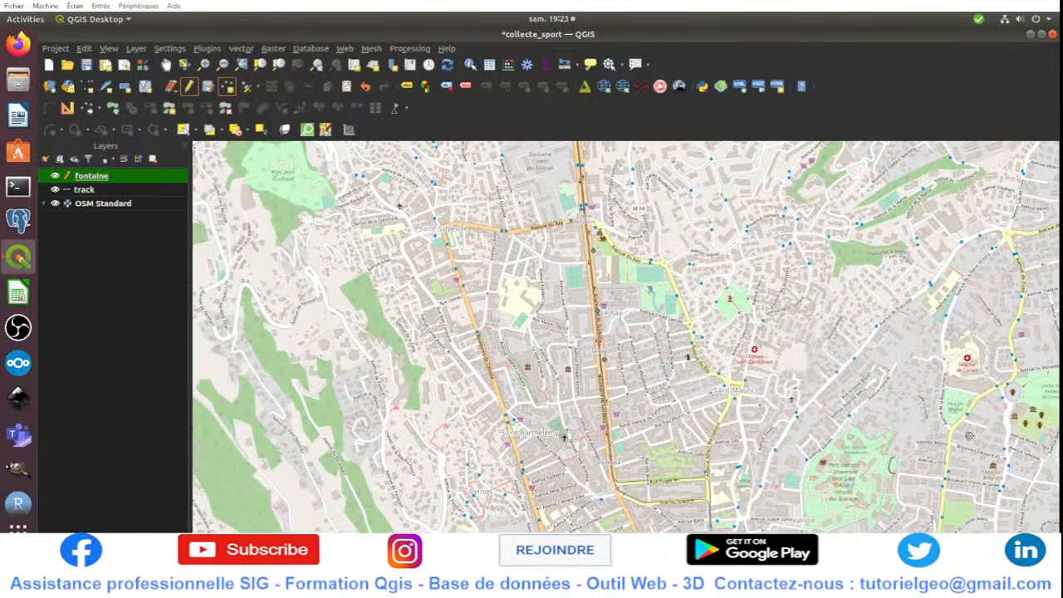
Step: Save the fontaine layer's edits from its attribute table, stop editing and check the fid and id values
left_click(489, 64)
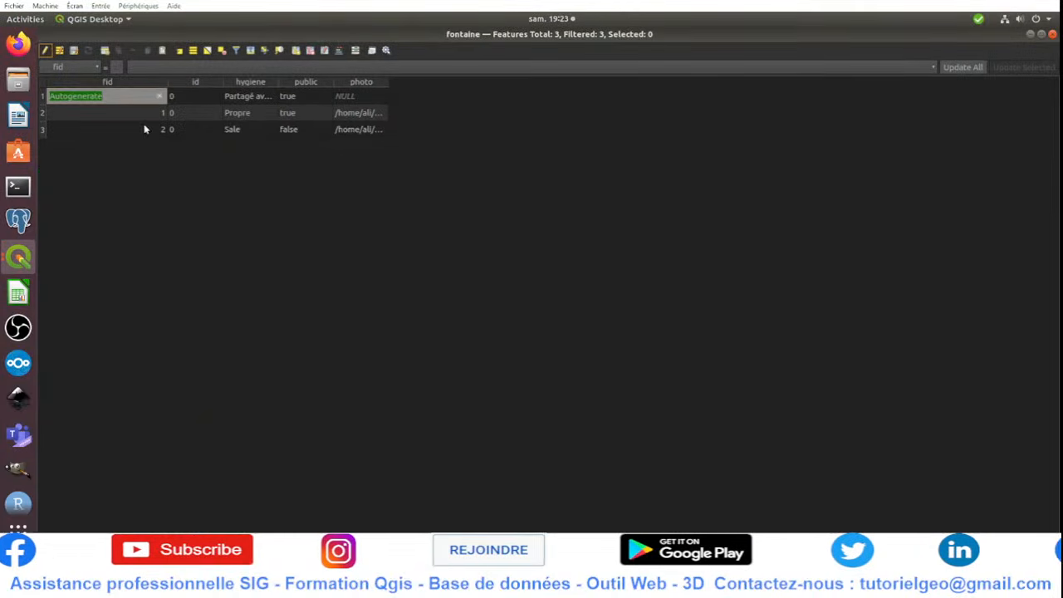
left_click(146, 154)
left_click(73, 50)
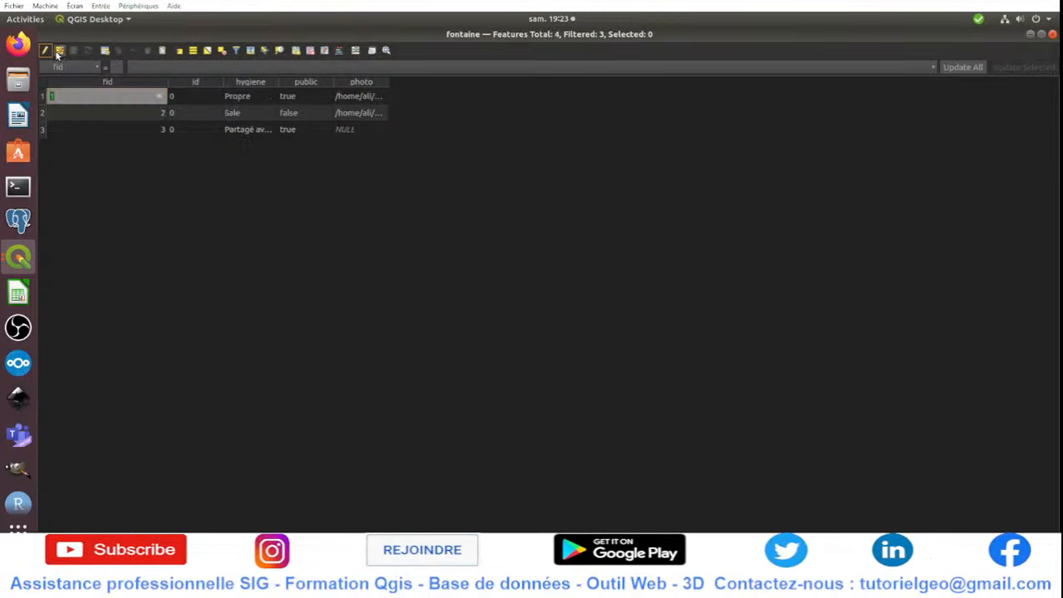
left_click(45, 50)
left_click(197, 104)
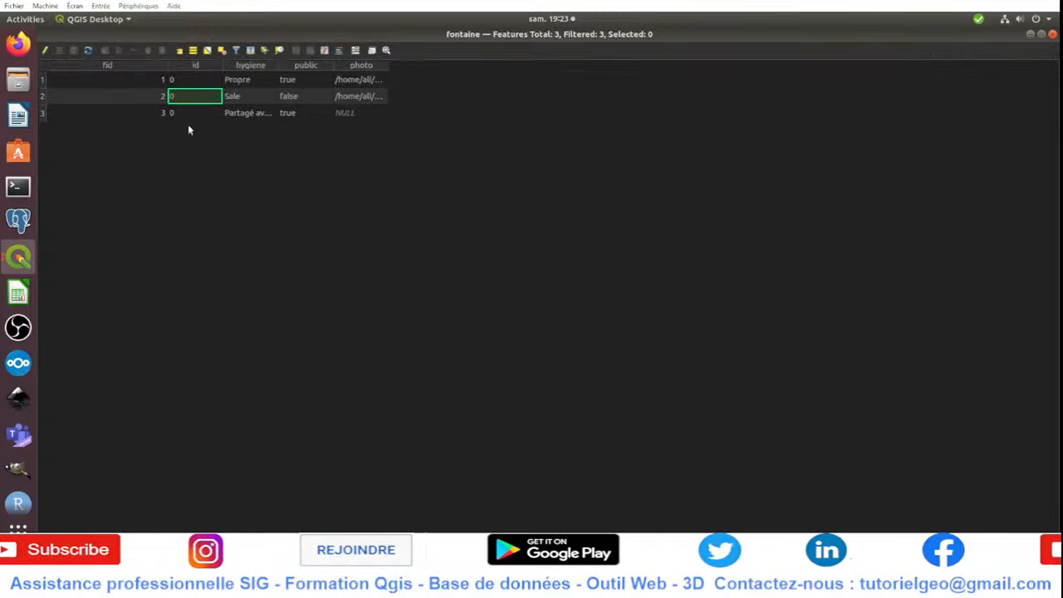
left_click(166, 115)
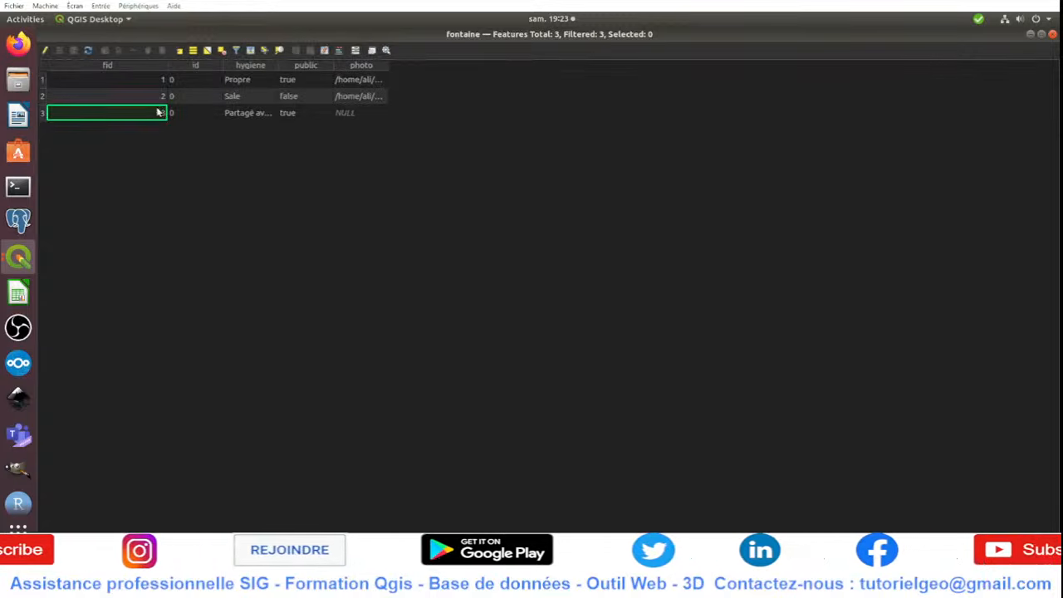
left_click(1053, 34)
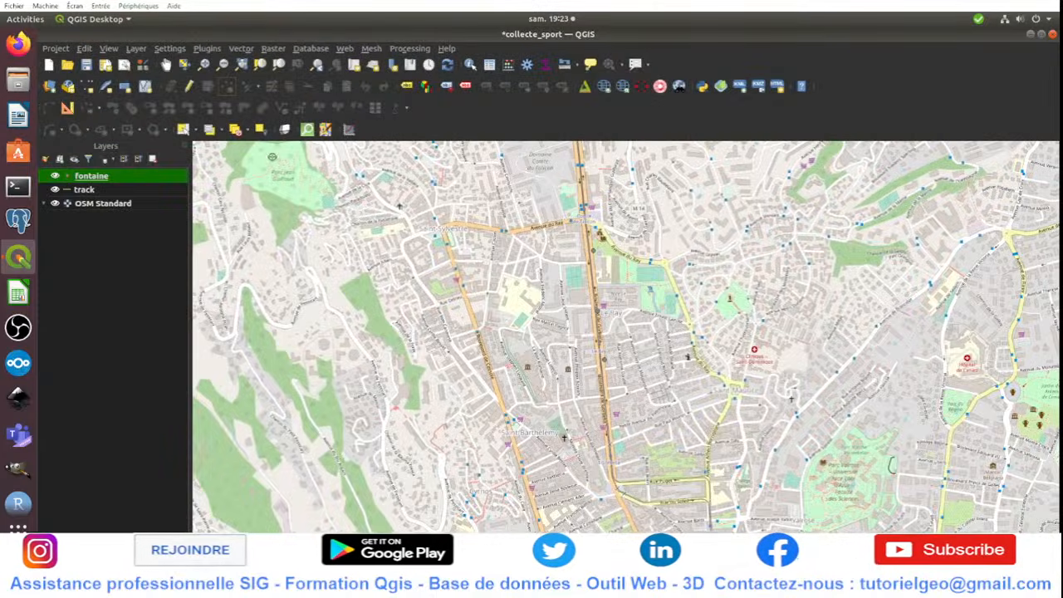
Step: In the fontaine layer's attributes form, make the id field apply its default value $id on update
double_click(117, 177)
left_click(432, 153)
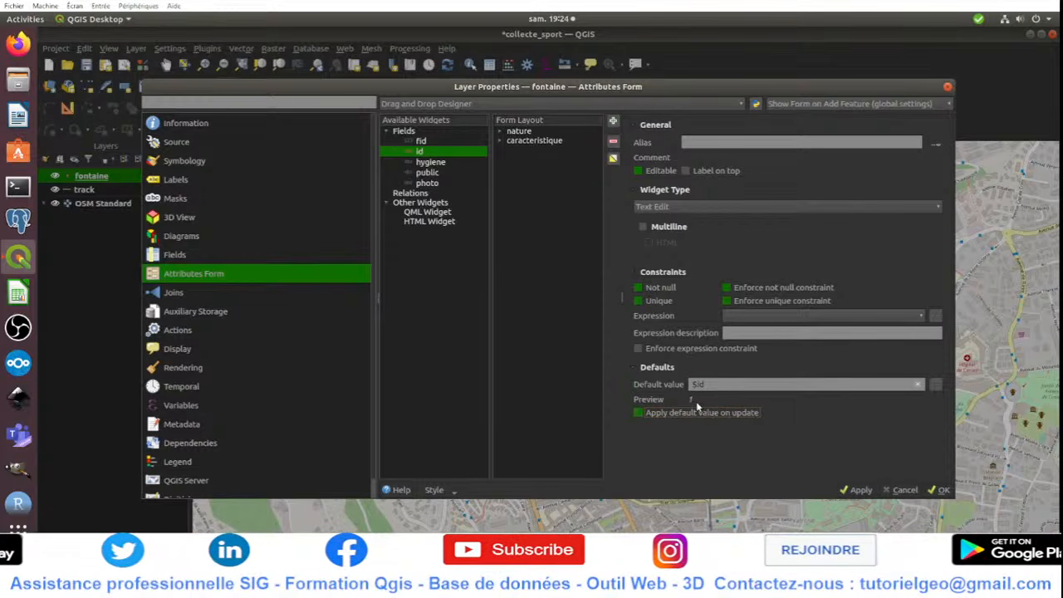
left_click(950, 490)
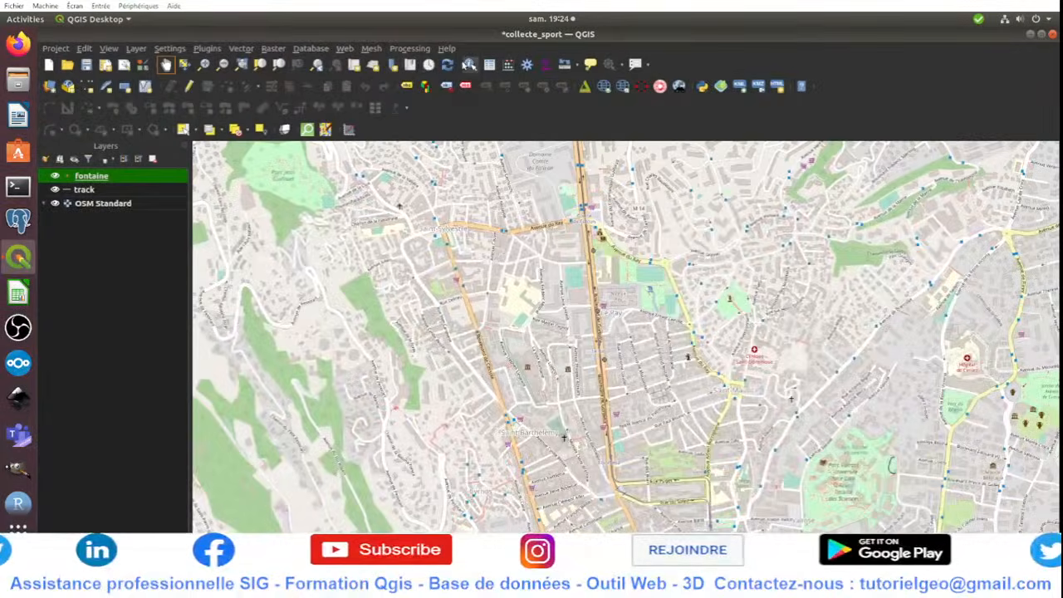
Step: In fontaine's attribute table, change the second feature's hygiene to Propre, save the edits, and check the id values
left_click(489, 64)
left_click(241, 110)
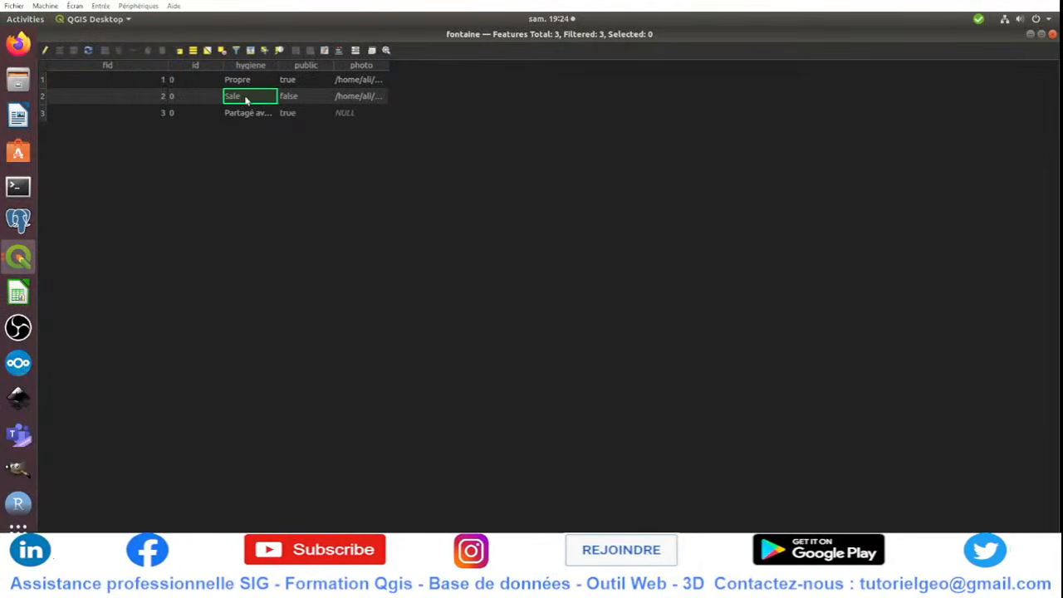
left_click(46, 50)
left_click(267, 112)
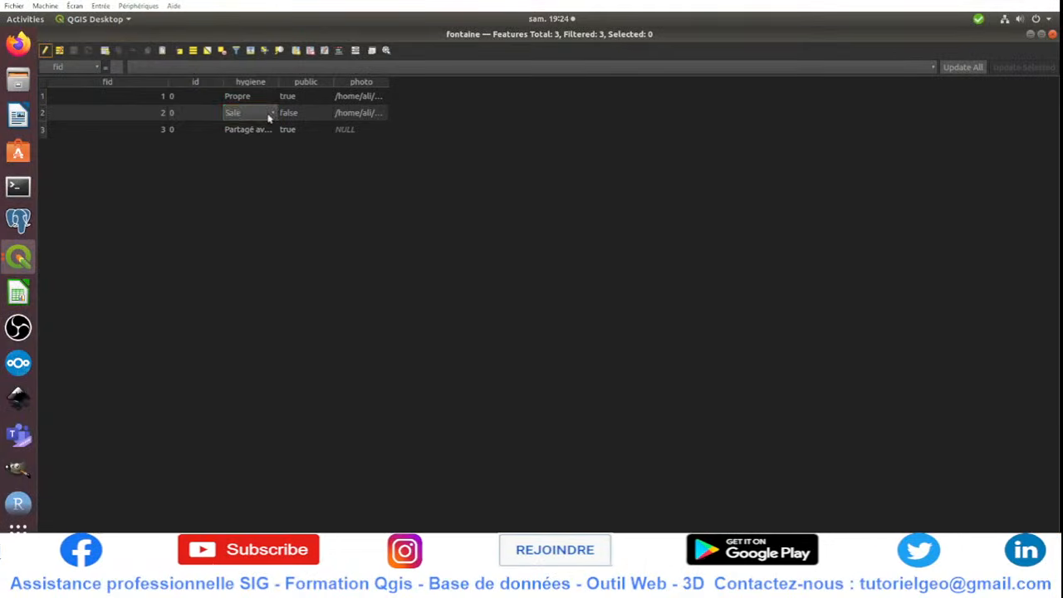
left_click(271, 116)
left_click(259, 103)
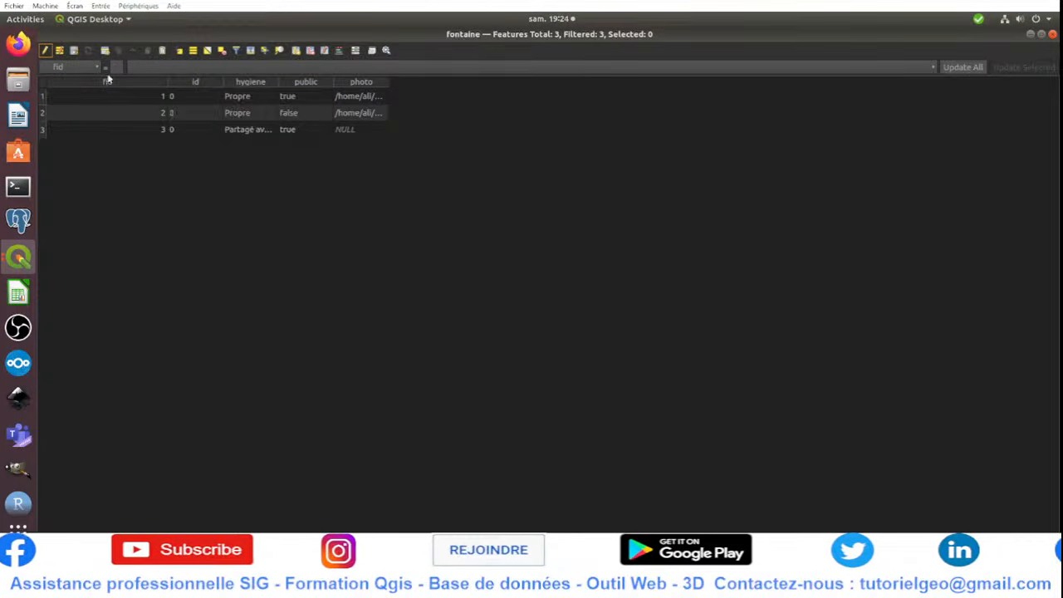
left_click(63, 50)
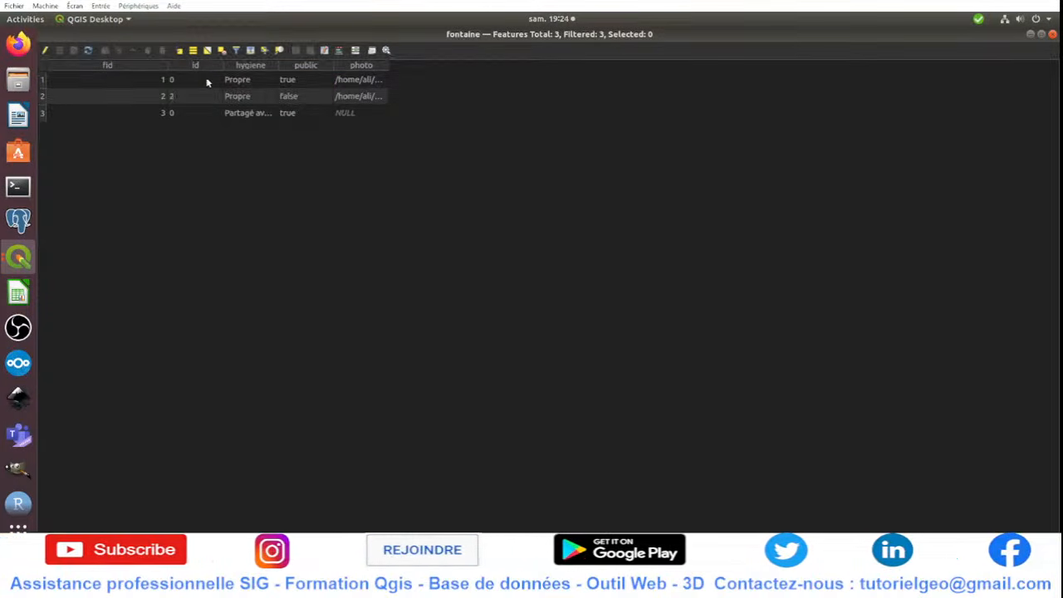
left_click(192, 111)
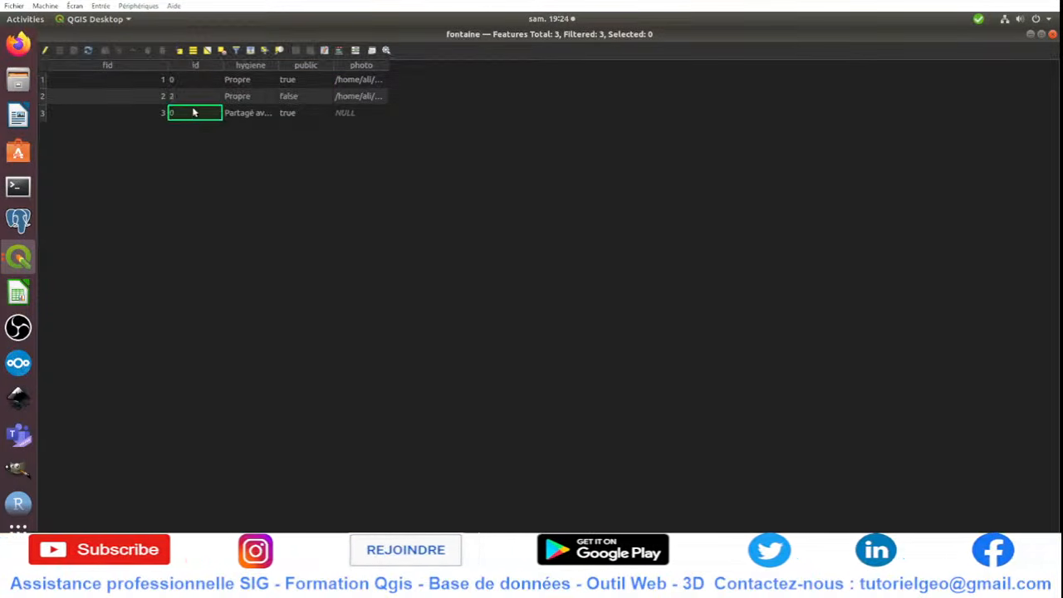
left_click(1052, 34)
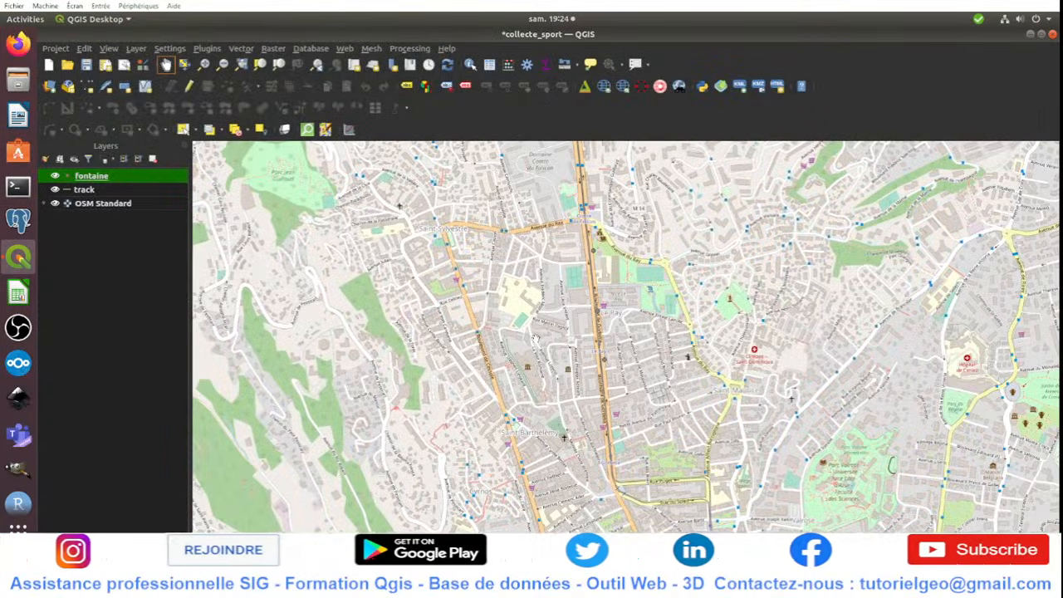
Step: Start editing the track layer in its attribute table and add a Text (string) field named photo with length 100
left_click(127, 192)
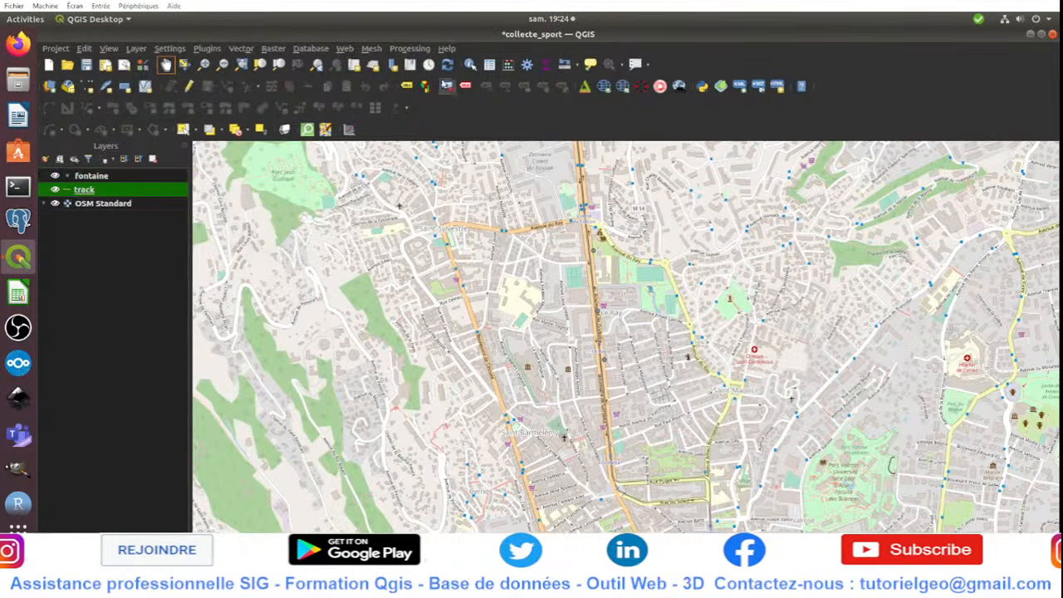
left_click(489, 64)
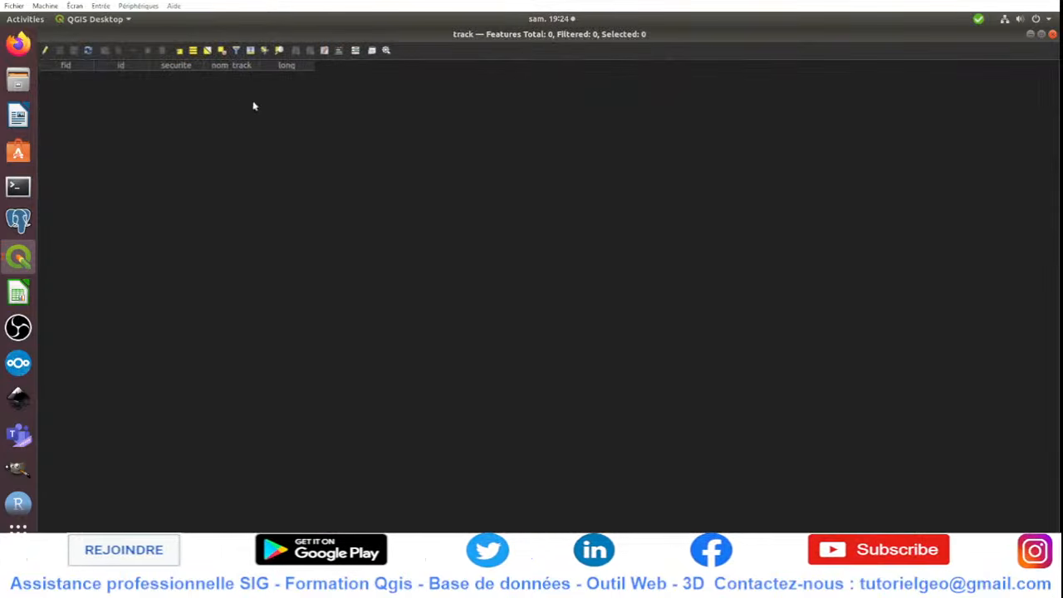
left_click(45, 49)
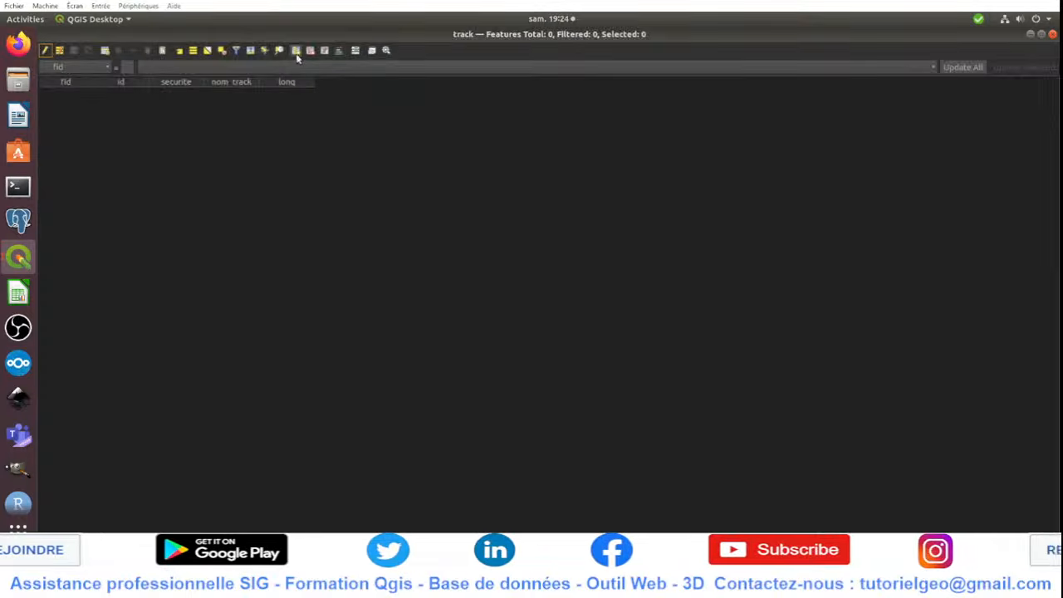
left_click(296, 51)
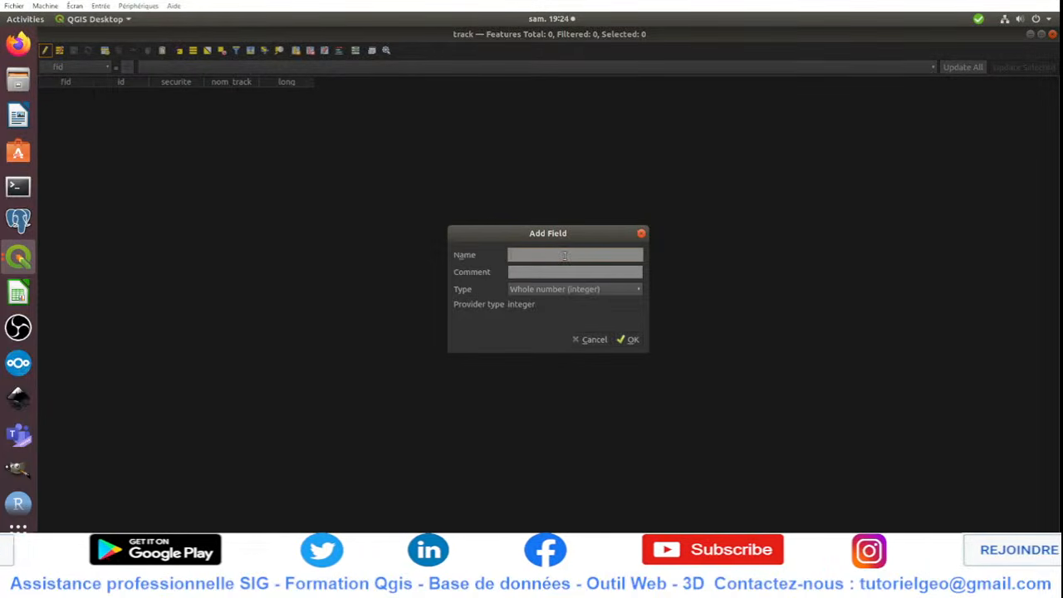
left_click(586, 290)
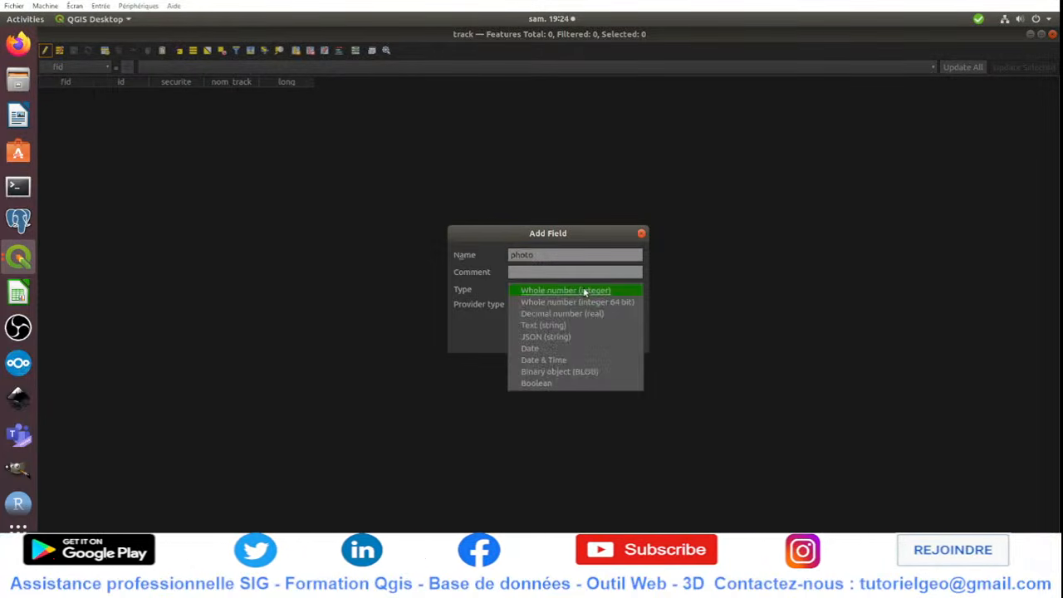
left_click(548, 325)
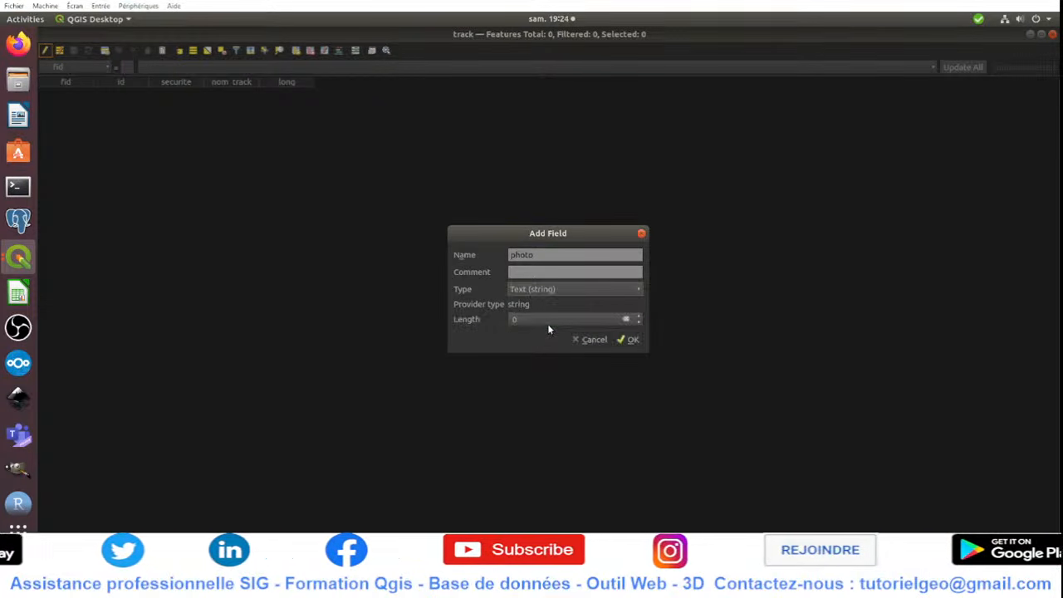
left_click(547, 318)
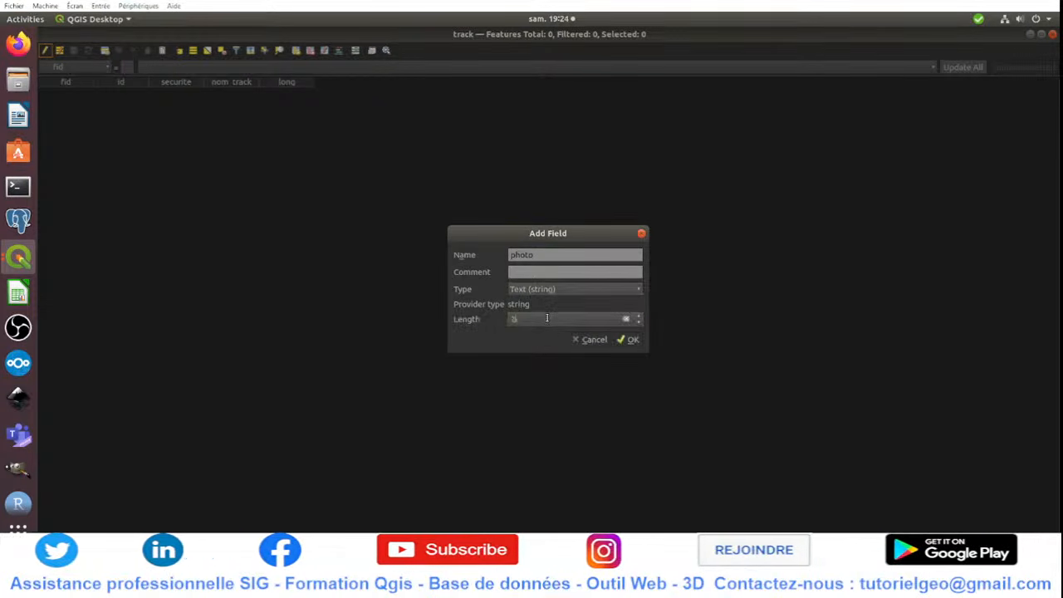
type("100")
left_click(633, 339)
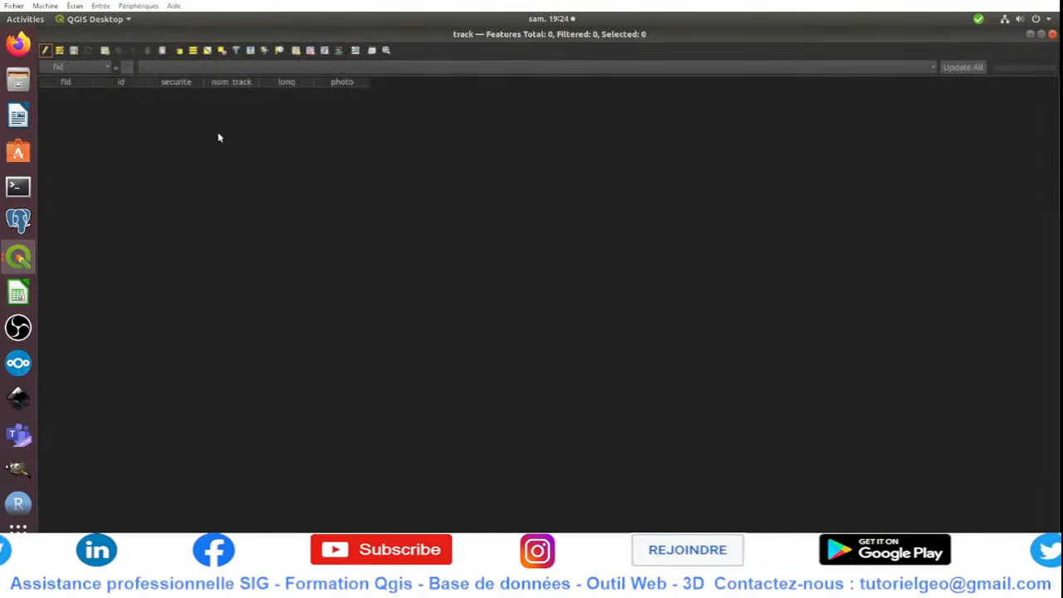
Step: Save the track layer's edits, stop editing and close its attribute table
left_click(74, 51)
left_click(46, 50)
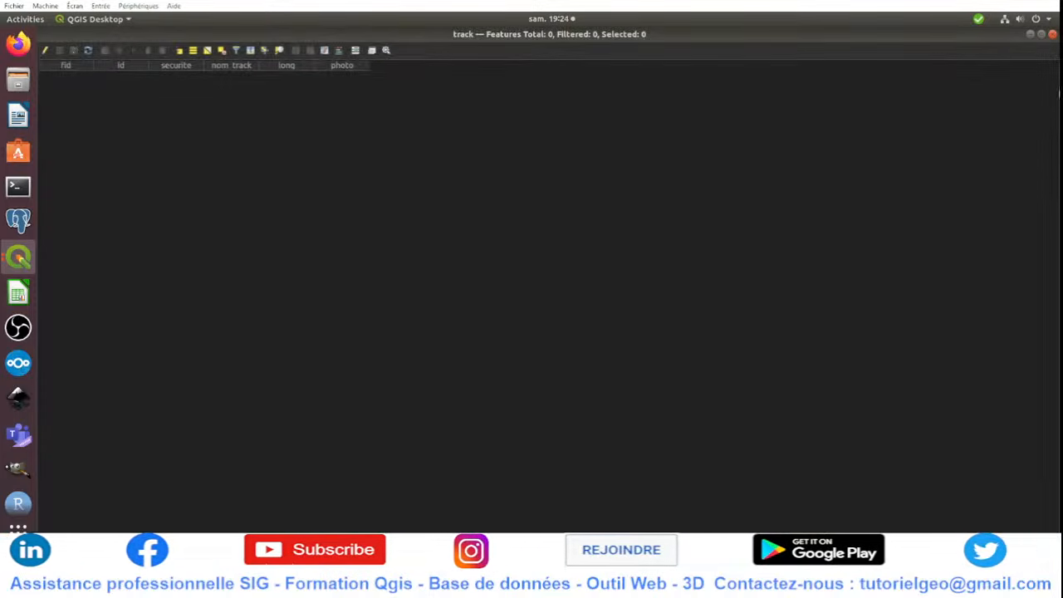
left_click(1052, 35)
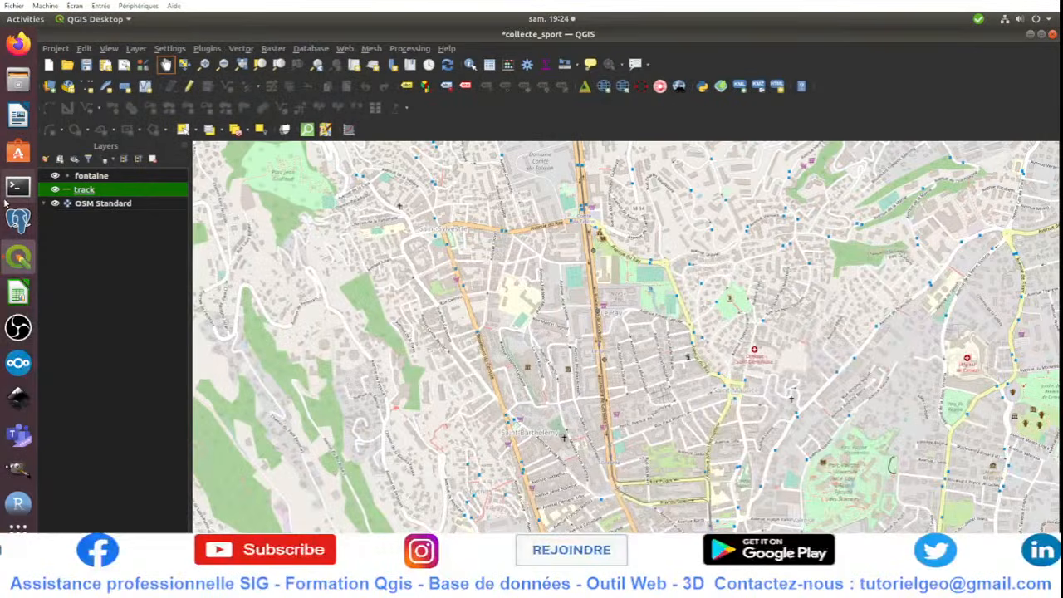
Step: In the track layer's attributes form, give the id field an Editable Range widget
double_click(85, 192)
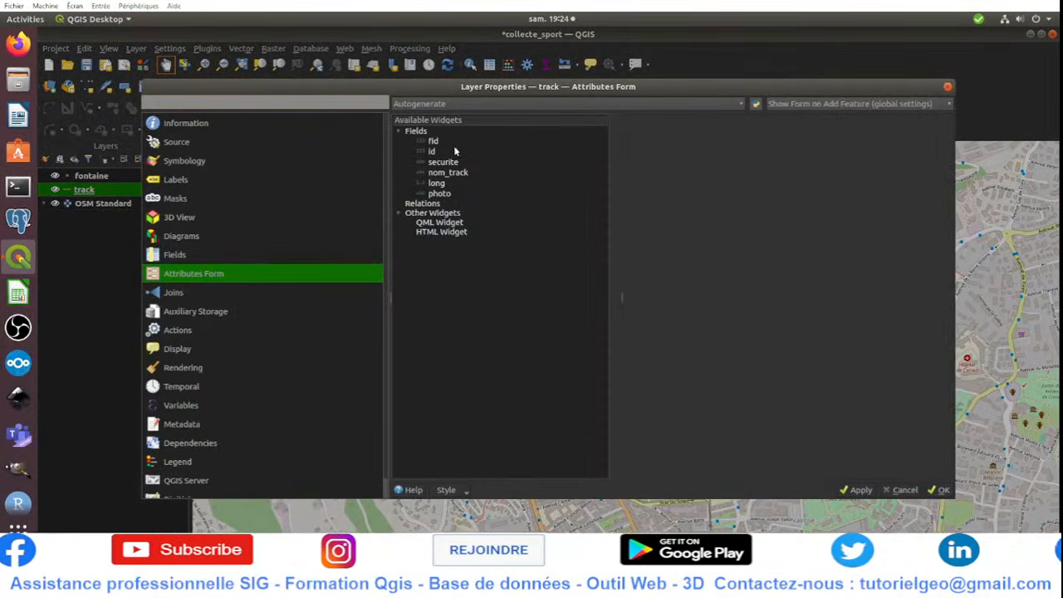
left_click(455, 151)
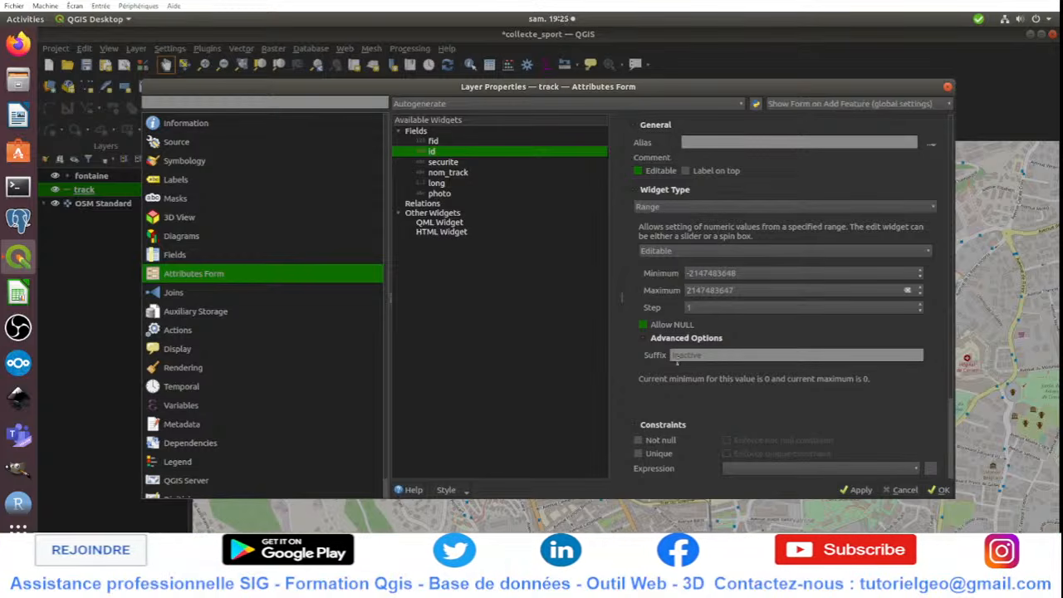
scroll(677, 361, "down", 3)
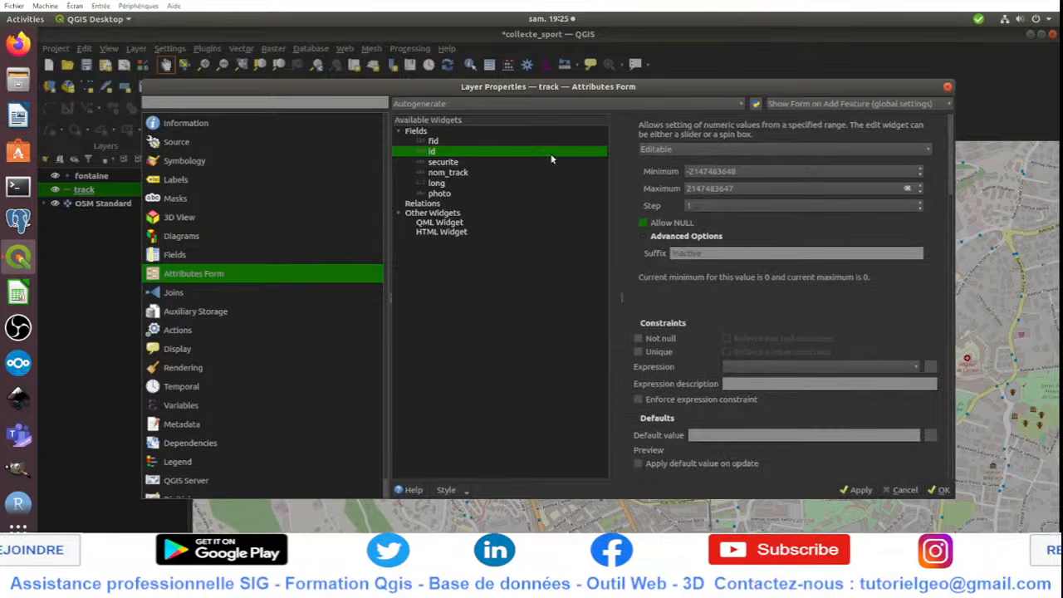
left_click(673, 150)
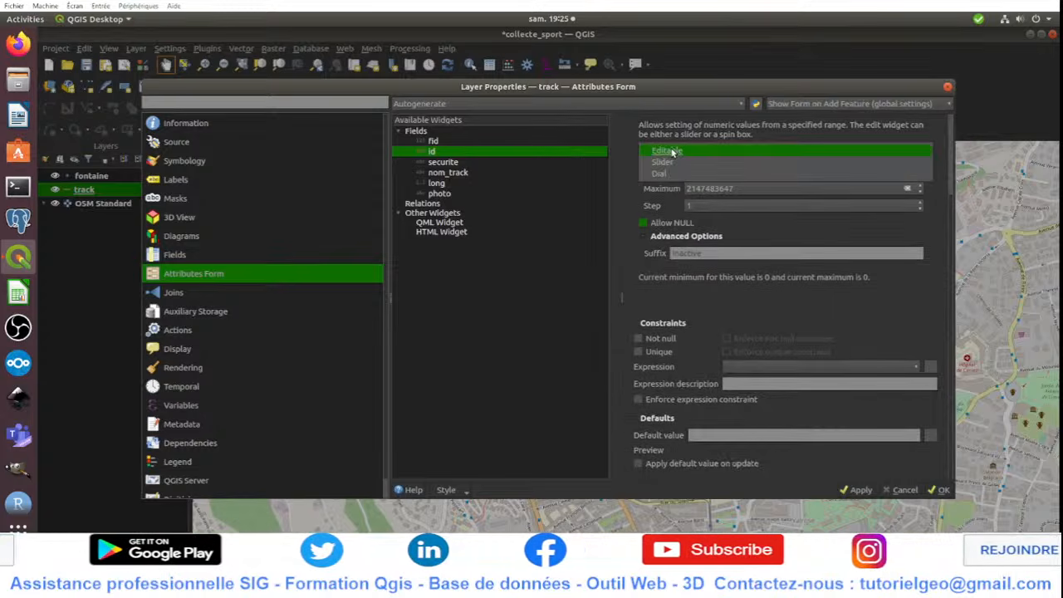
left_click(673, 151)
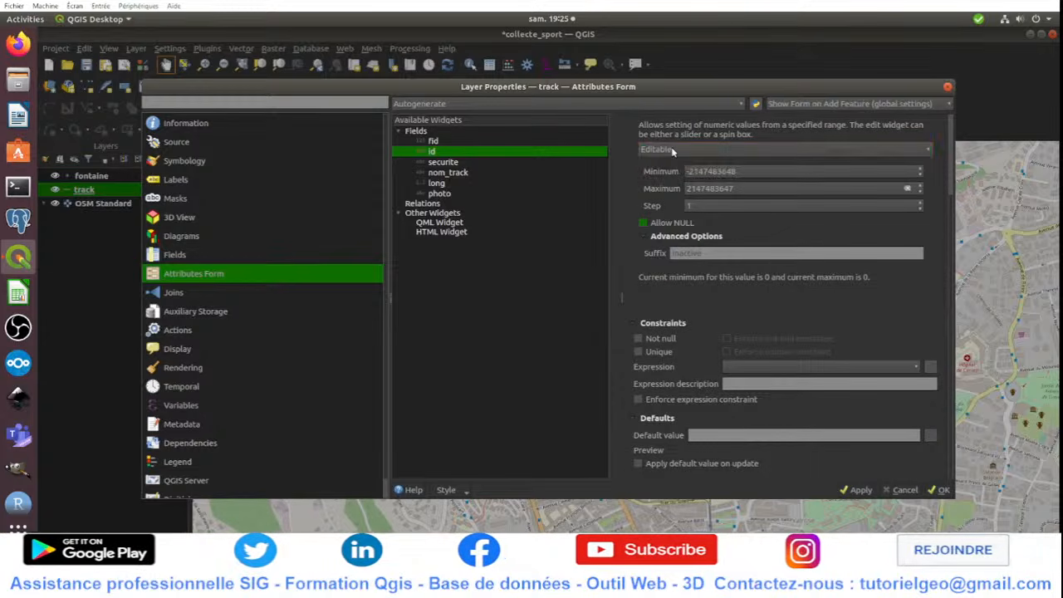
scroll(682, 137, "up", 2)
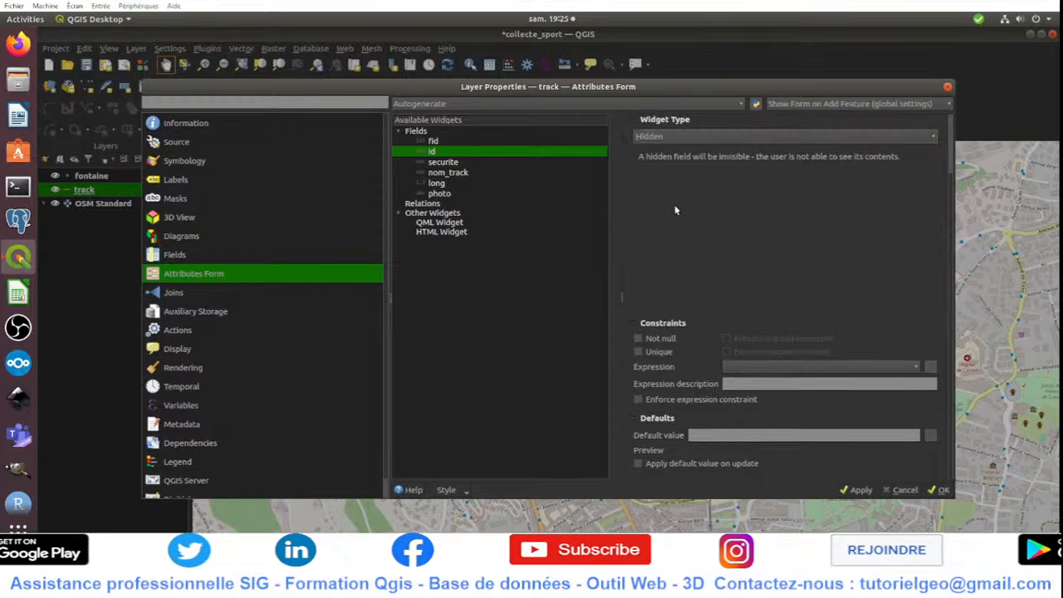
left_click(685, 135)
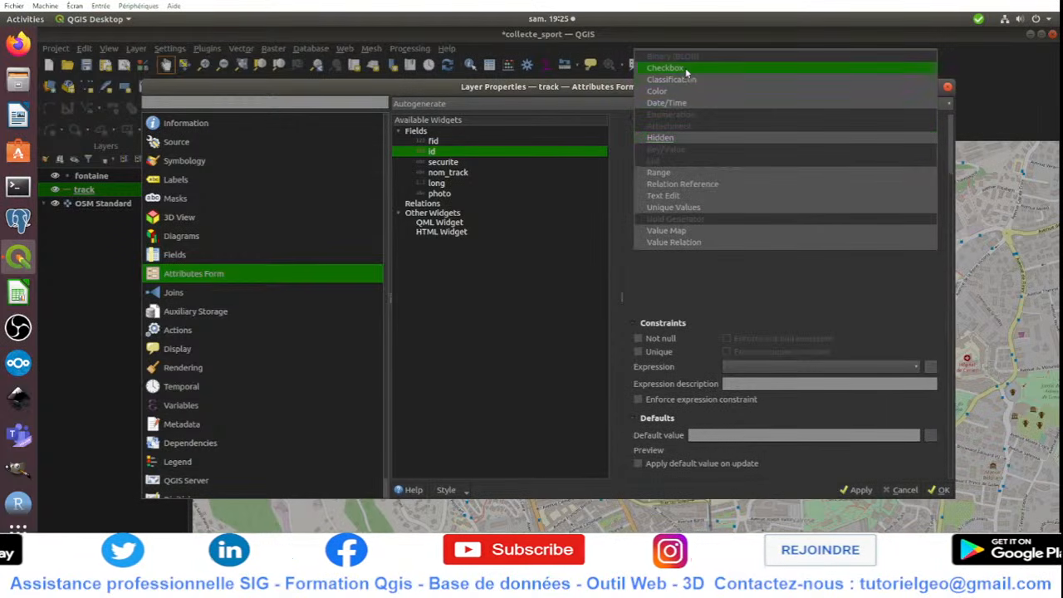
left_click(678, 174)
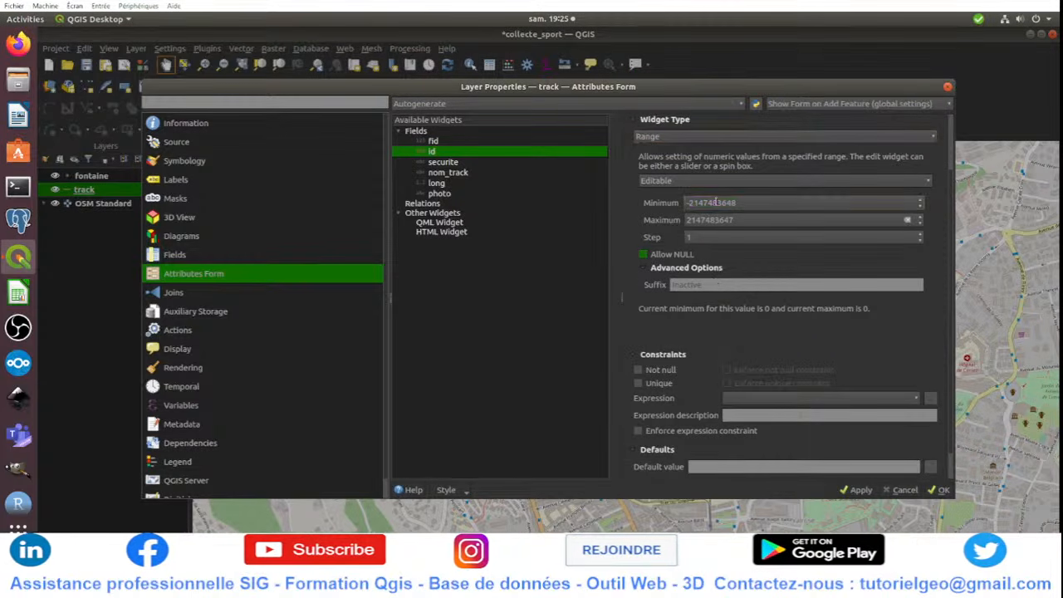
Step: Set the id field's range to a minimum of 0 and a maximum of 200
type("0")
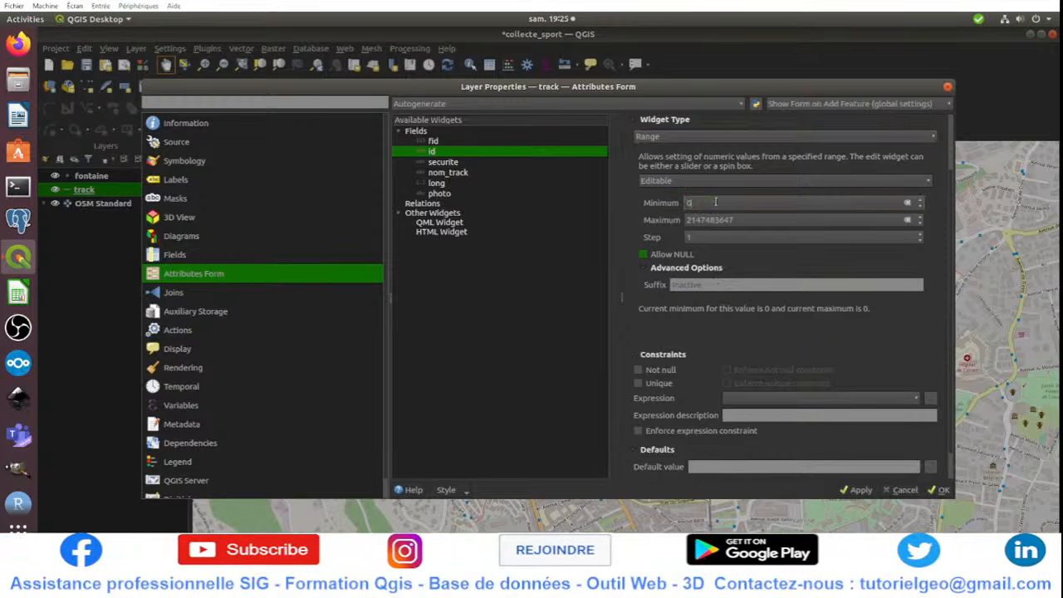
double_click(714, 221)
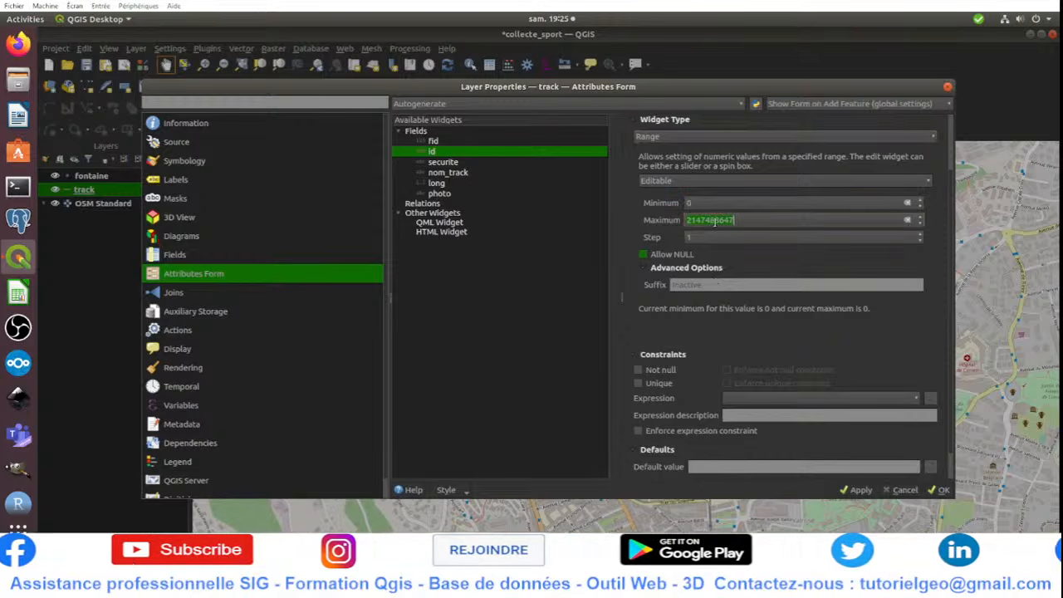
type("200")
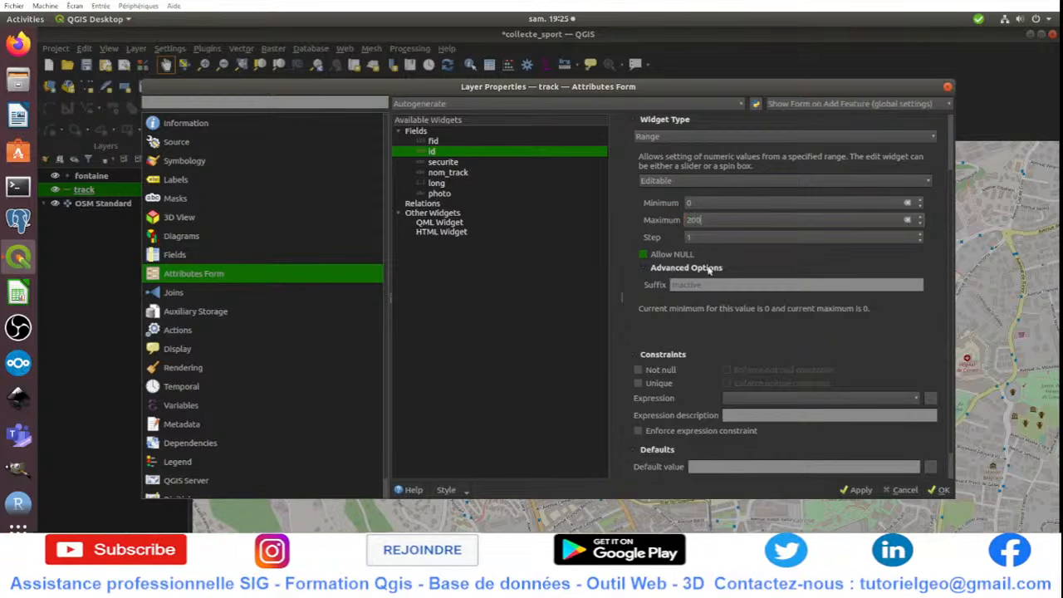
scroll(693, 388, "down", 2)
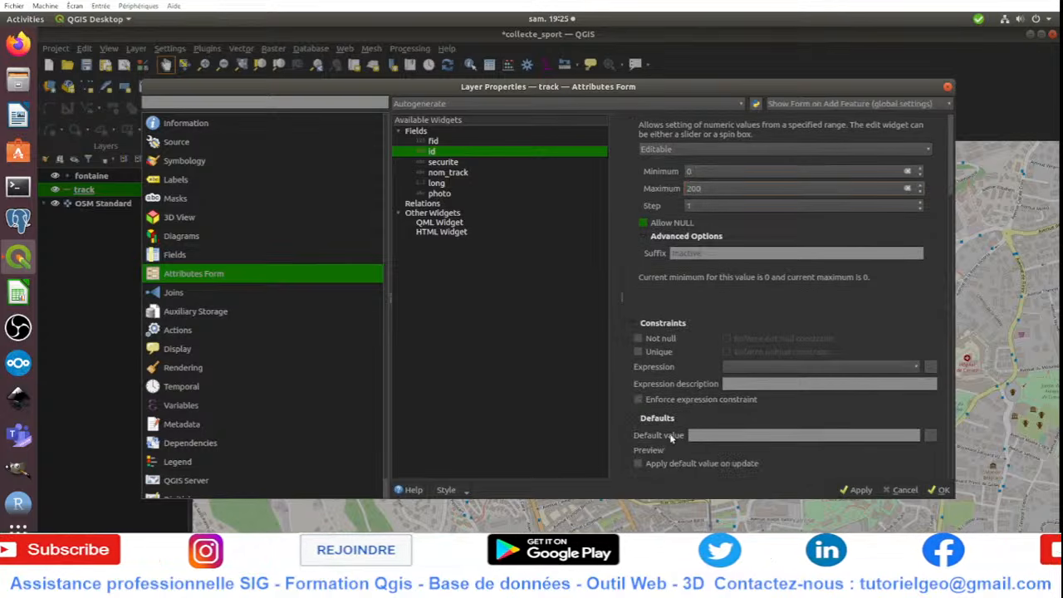
Step: Give the securite field a Value Map widget and enter Sur as its first value
left_click(541, 163)
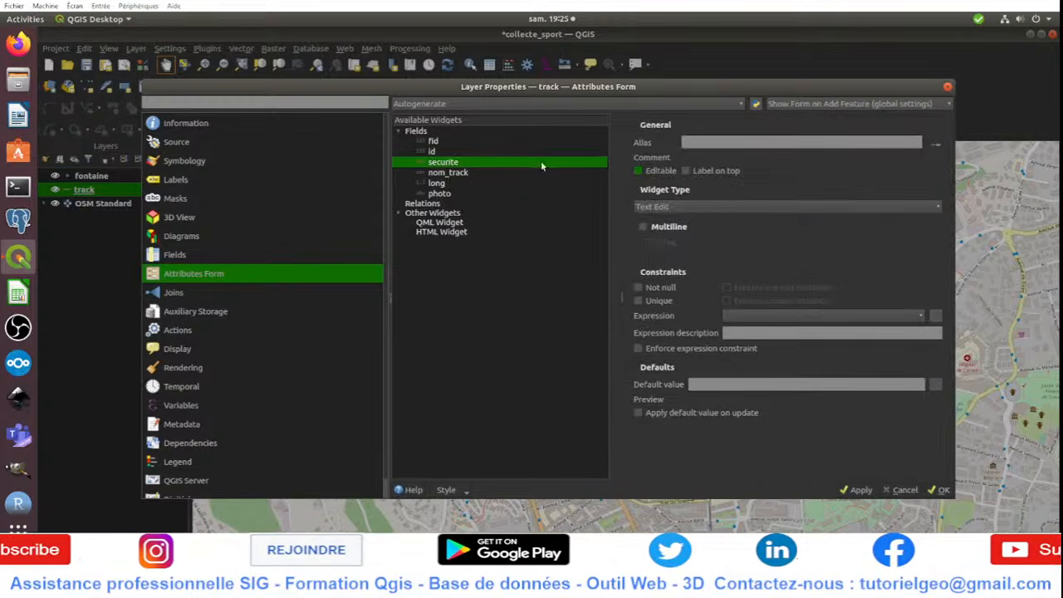
left_click(673, 209)
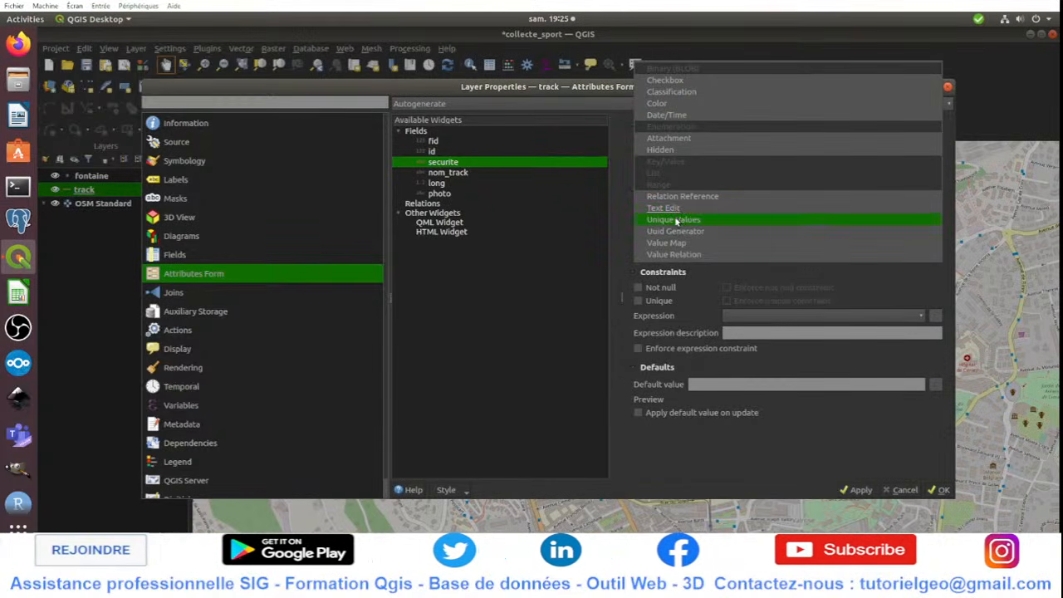
left_click(675, 221)
left_click(685, 209)
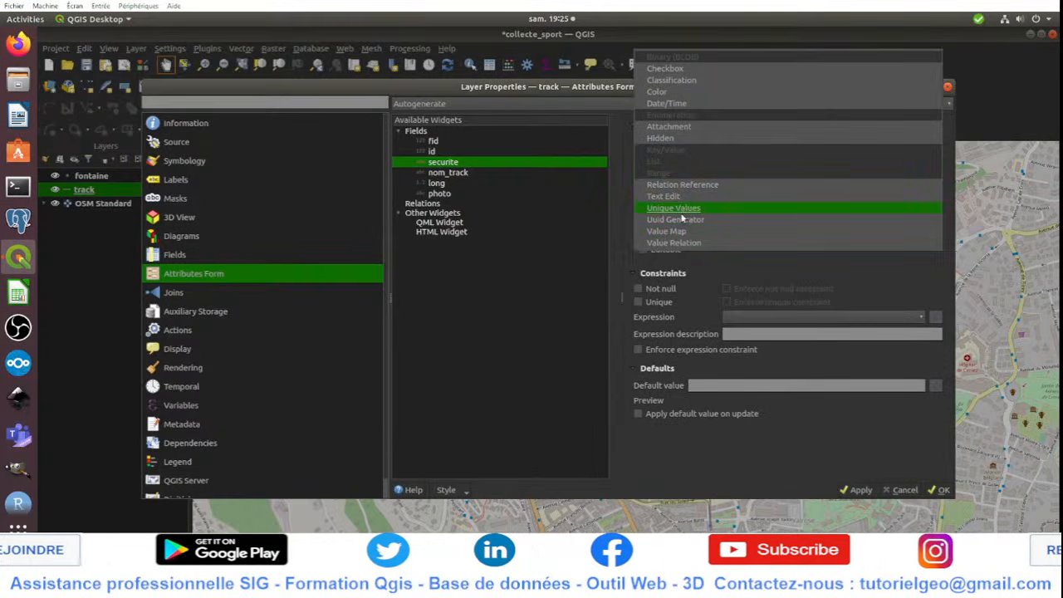
left_click(677, 232)
double_click(665, 283)
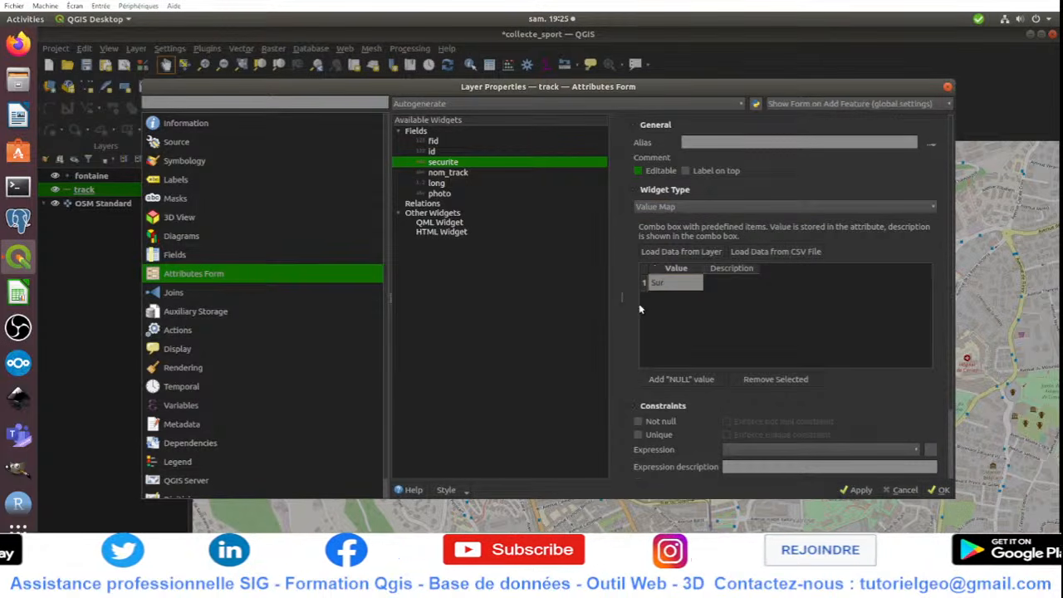
Step: Add voiture à proximite as the second value in the securite field's value map
left_click(643, 301)
double_click(658, 305)
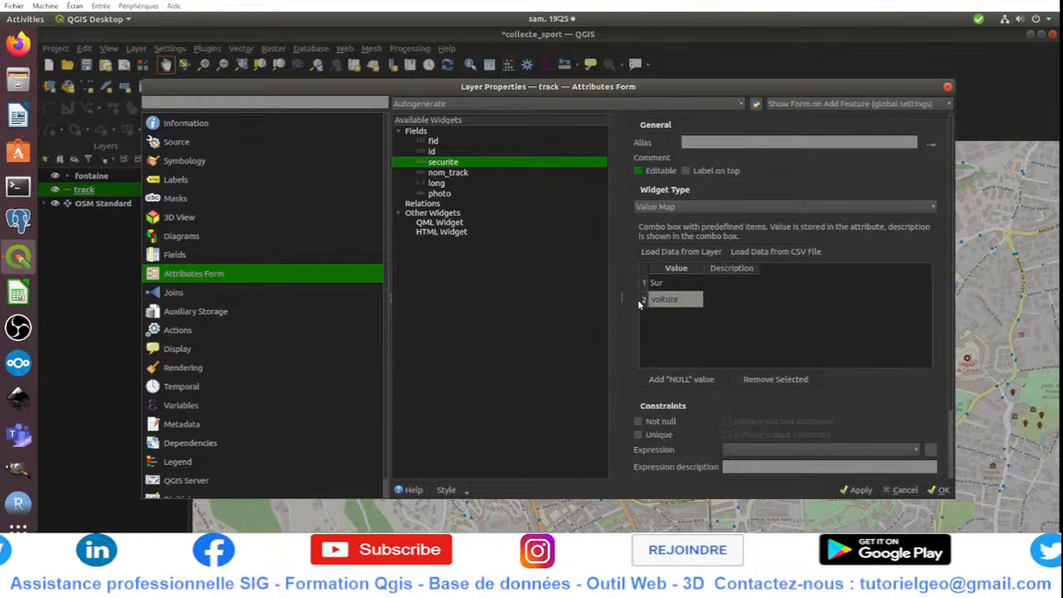
type("voiture à proximi")
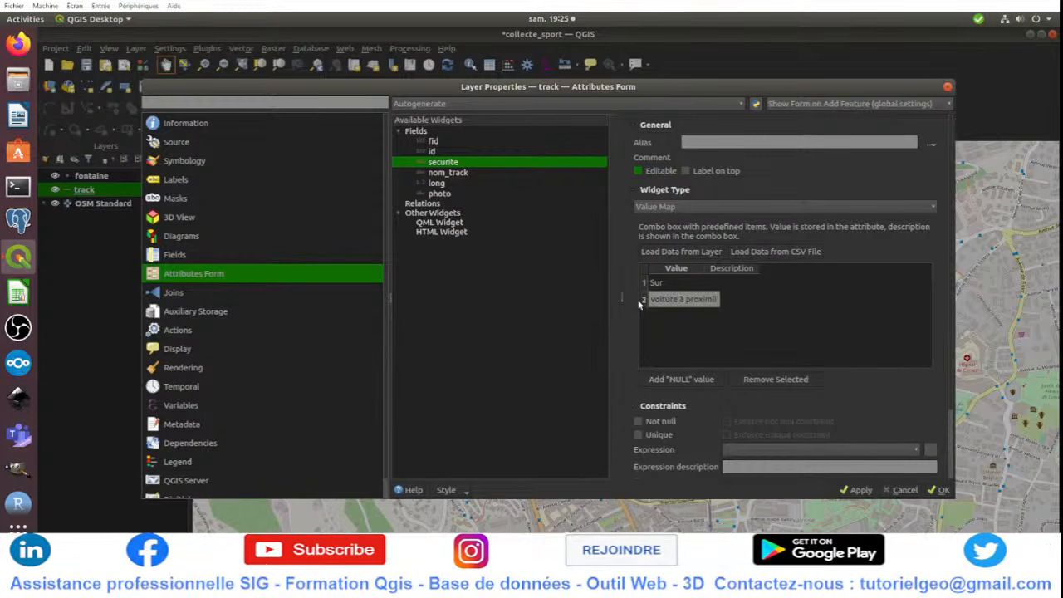
key("BackSpace")
type("imite")
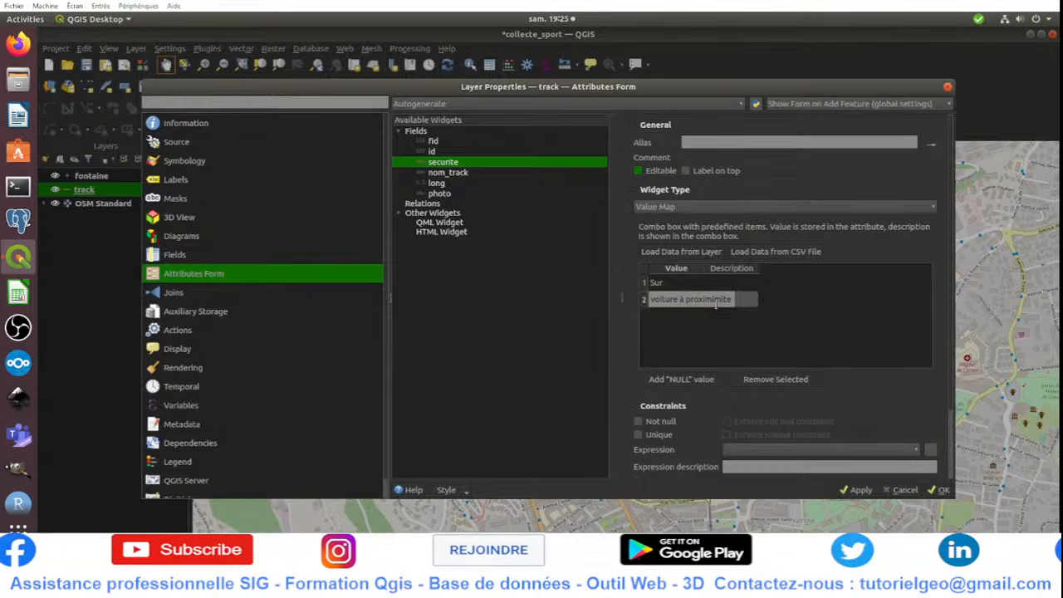
left_click_drag(713, 301, 745, 302)
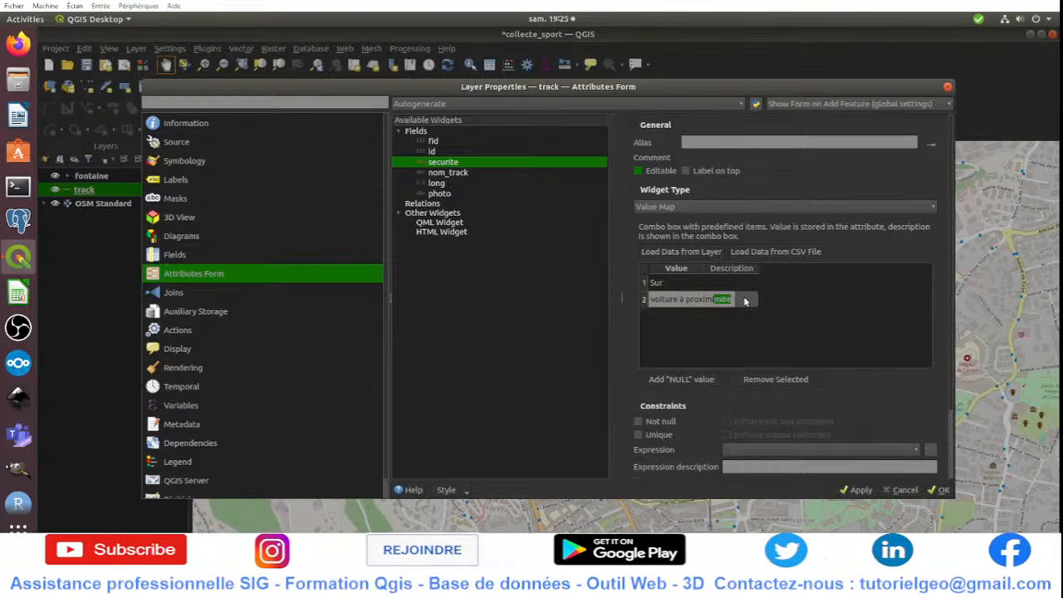
key("BackSpace")
type("te")
left_click(753, 332)
Step: Add insecurite as the third value in the securite field's value map
left_click(699, 319)
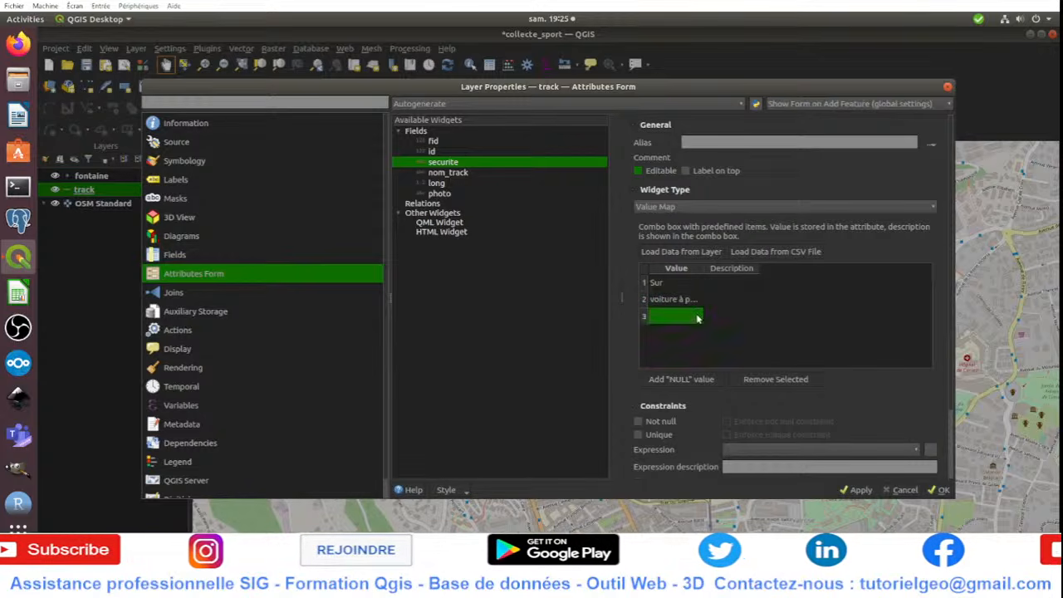
double_click(698, 317)
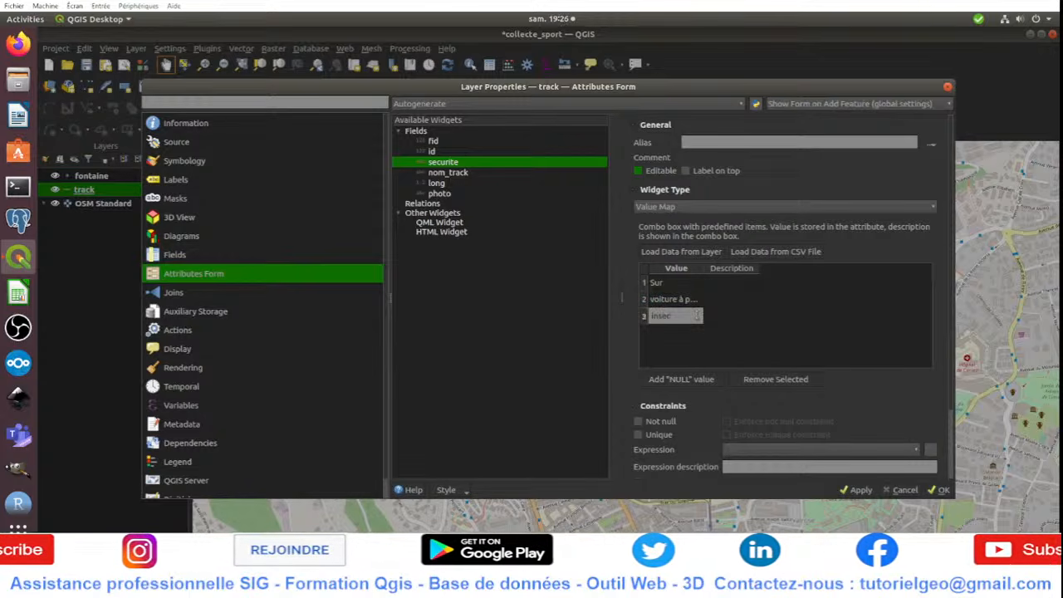
left_click(712, 357)
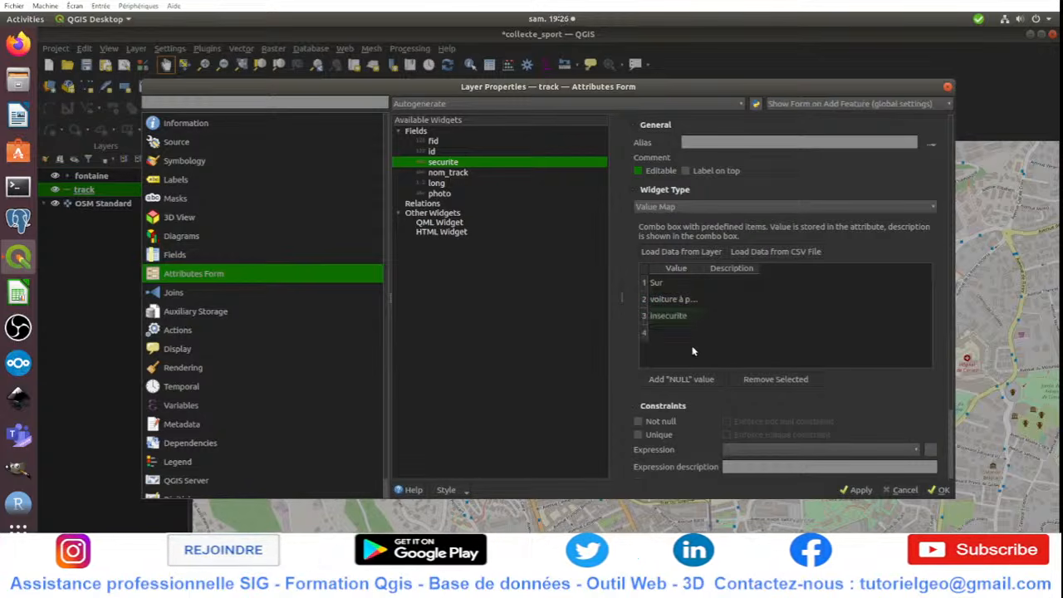
Step: Set the long field's default value to the $length expression and have it applied on update
left_click(446, 173)
left_click(456, 184)
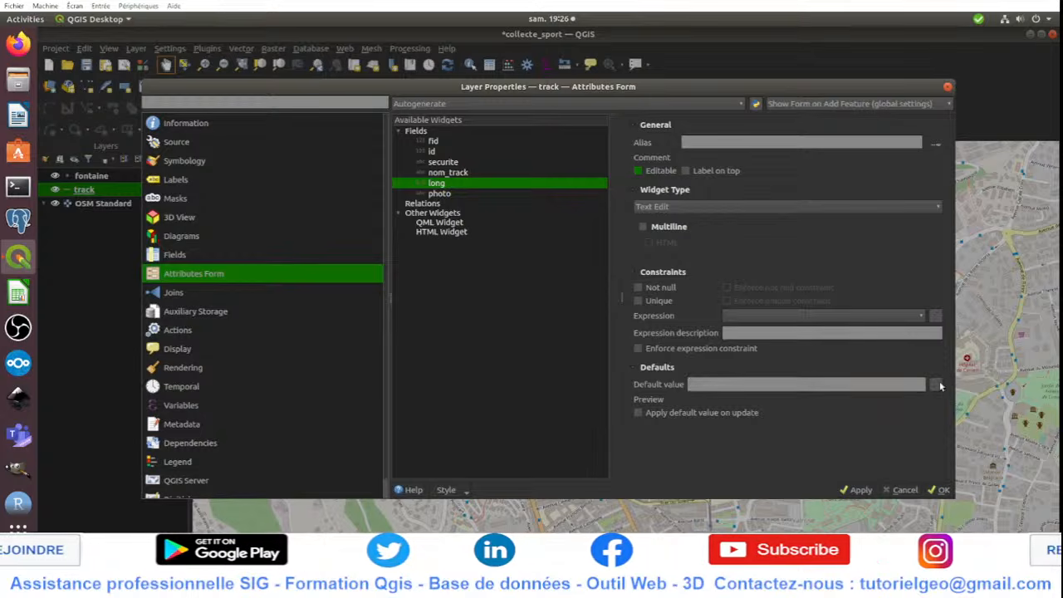
left_click(937, 384)
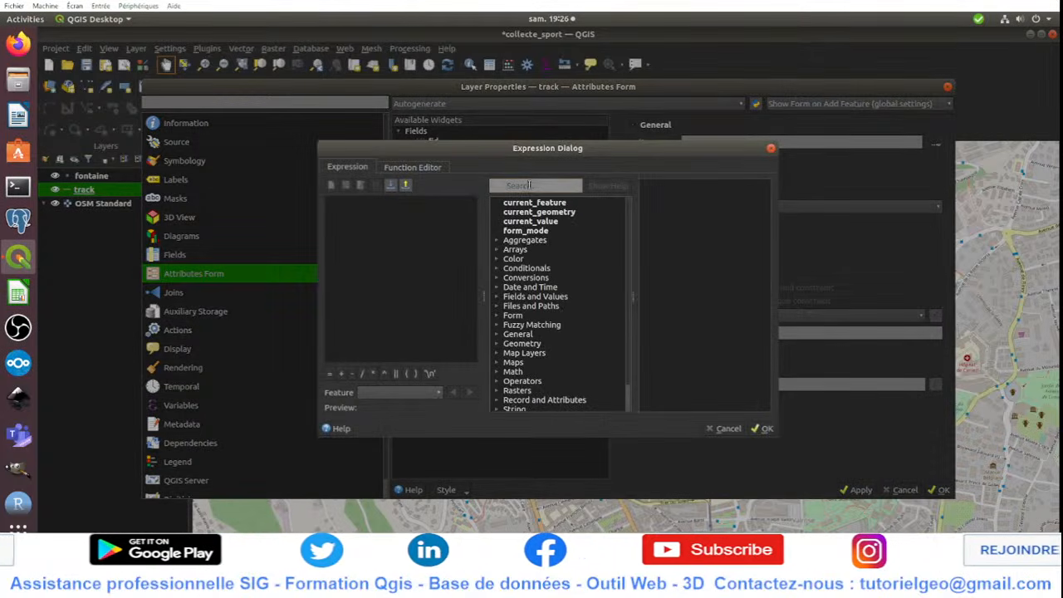
left_click(529, 184)
type("len")
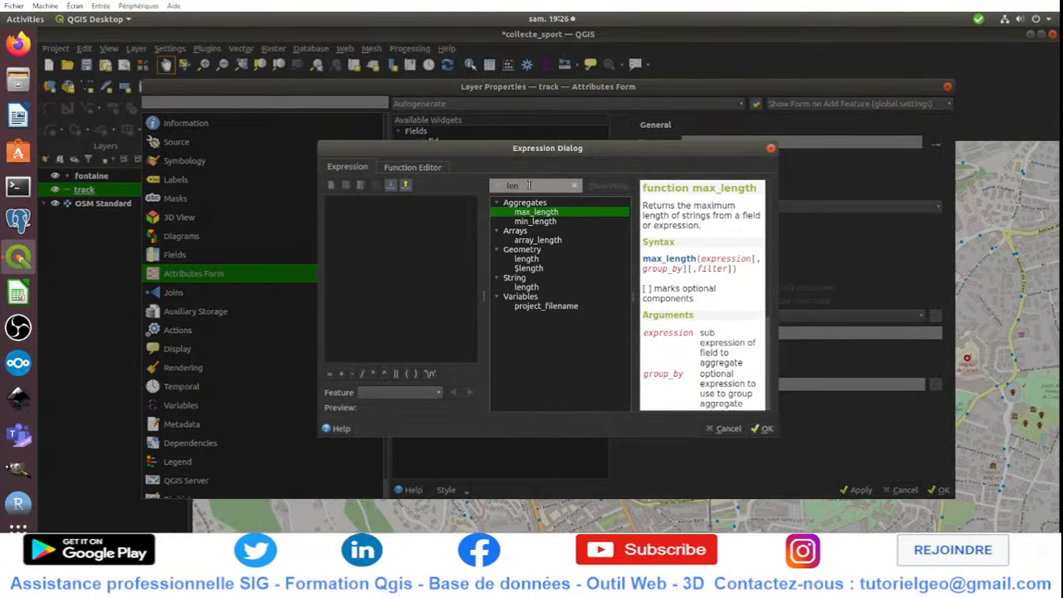
double_click(532, 269)
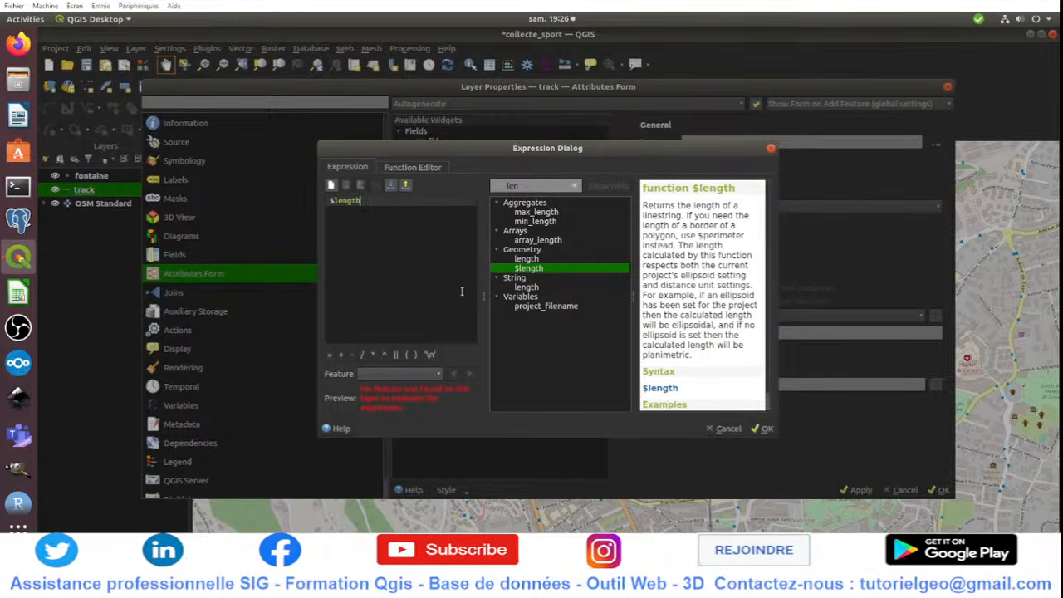
left_click(764, 429)
left_click(692, 417)
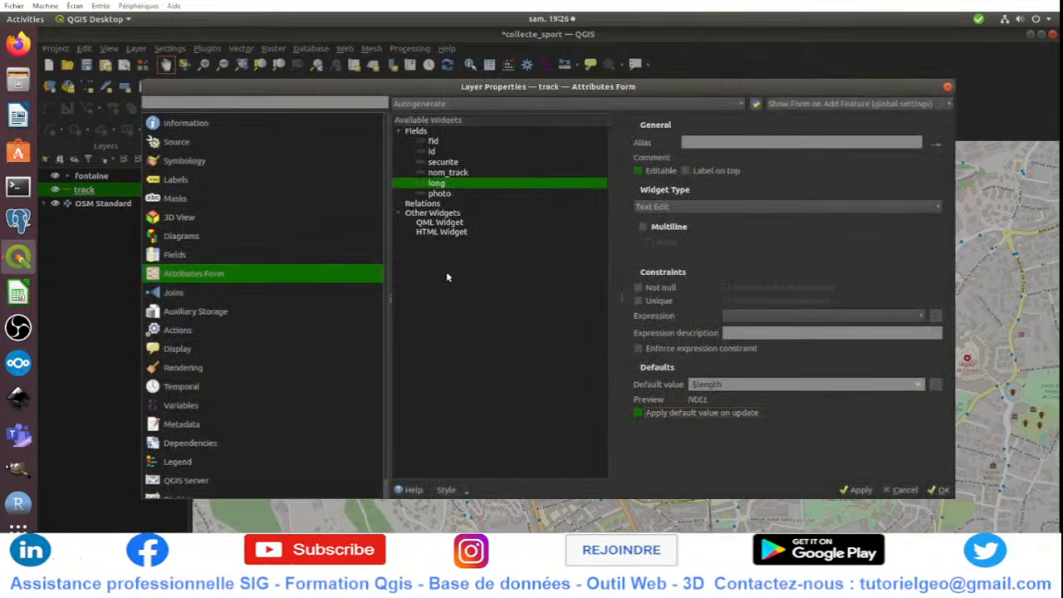
Step: Give the photo field an Attachment widget with the integrated document viewer type set to Image
left_click(443, 194)
left_click(706, 209)
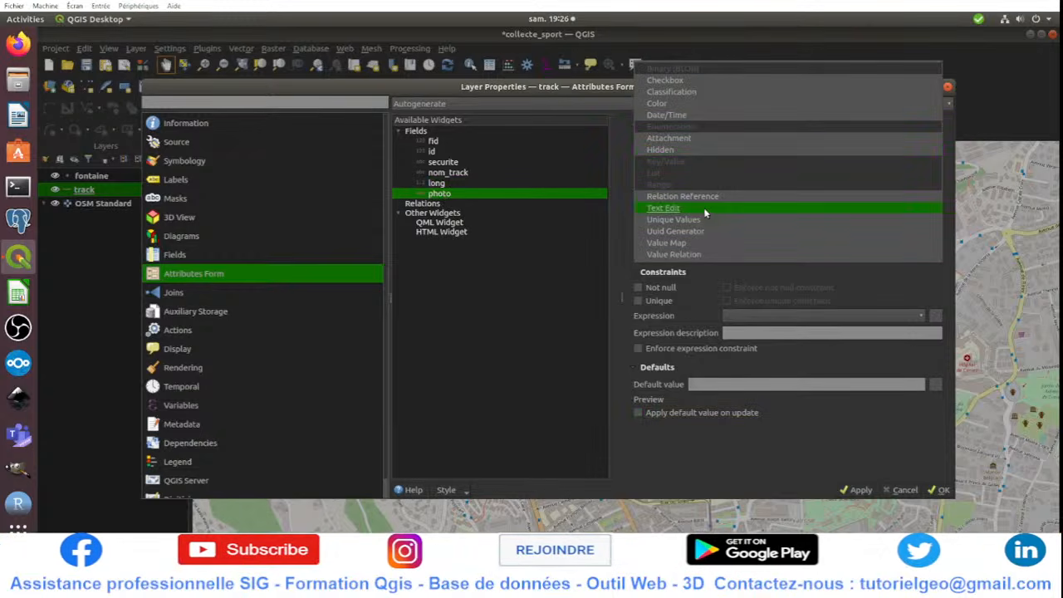
left_click(696, 138)
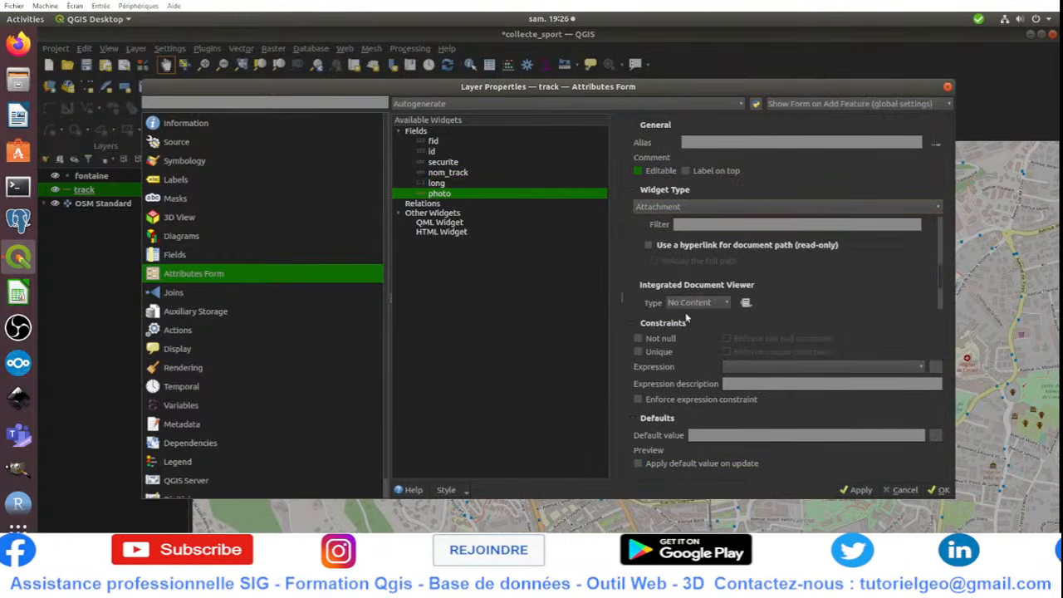
left_click(694, 307)
left_click(698, 319)
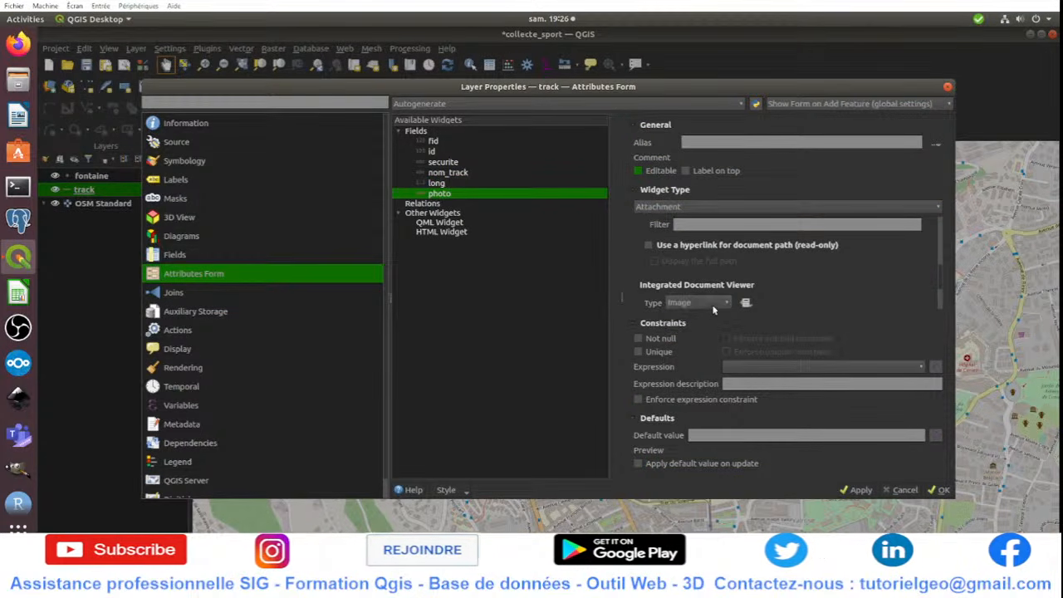
Step: Switch the track form to the Drag and Drop Designer and remove id and fid from the form layout
left_click(478, 107)
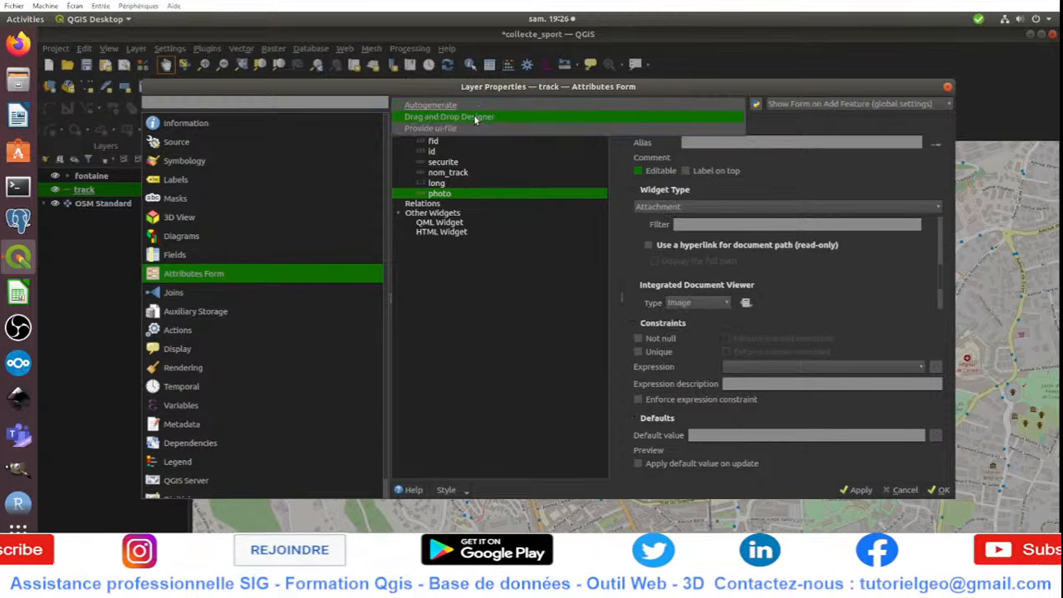
left_click(475, 117)
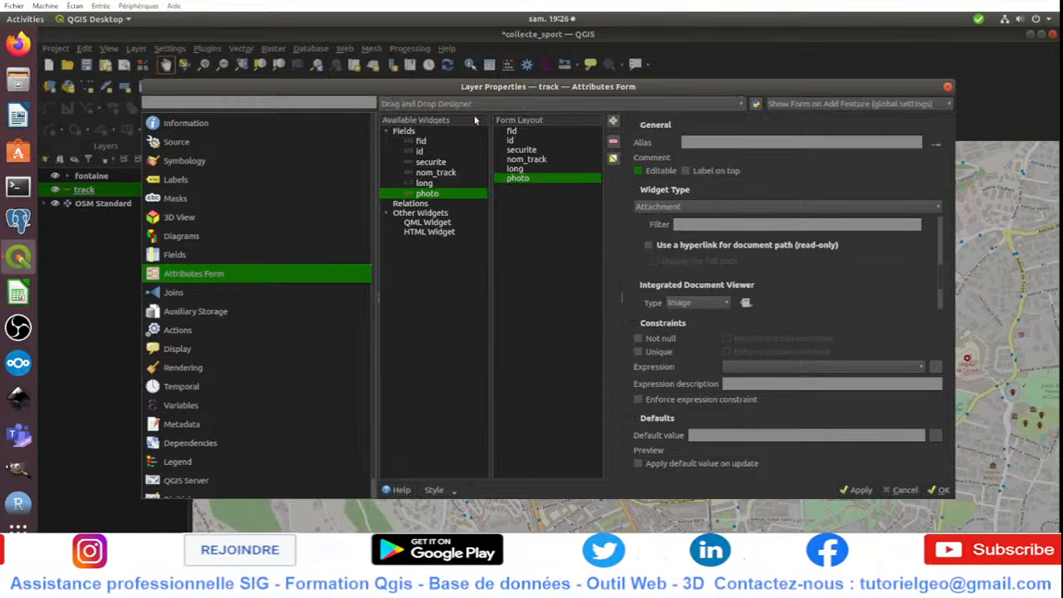
left_click(548, 141)
left_click(614, 142)
left_click(586, 133)
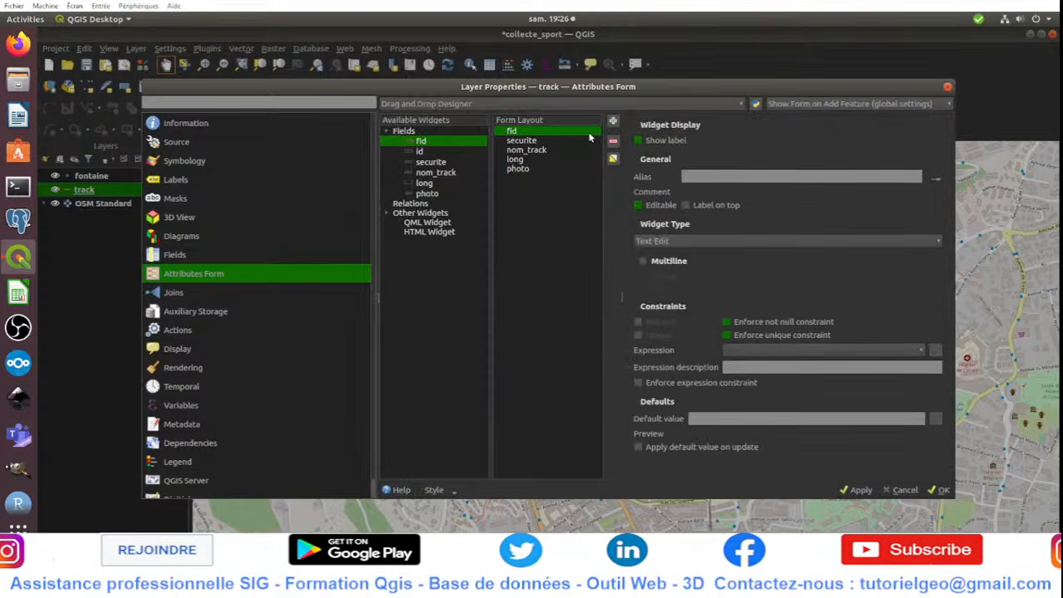
left_click(614, 142)
Step: Add a one-column form tab named caracteristique and move the long and photo fields into it
left_click(614, 120)
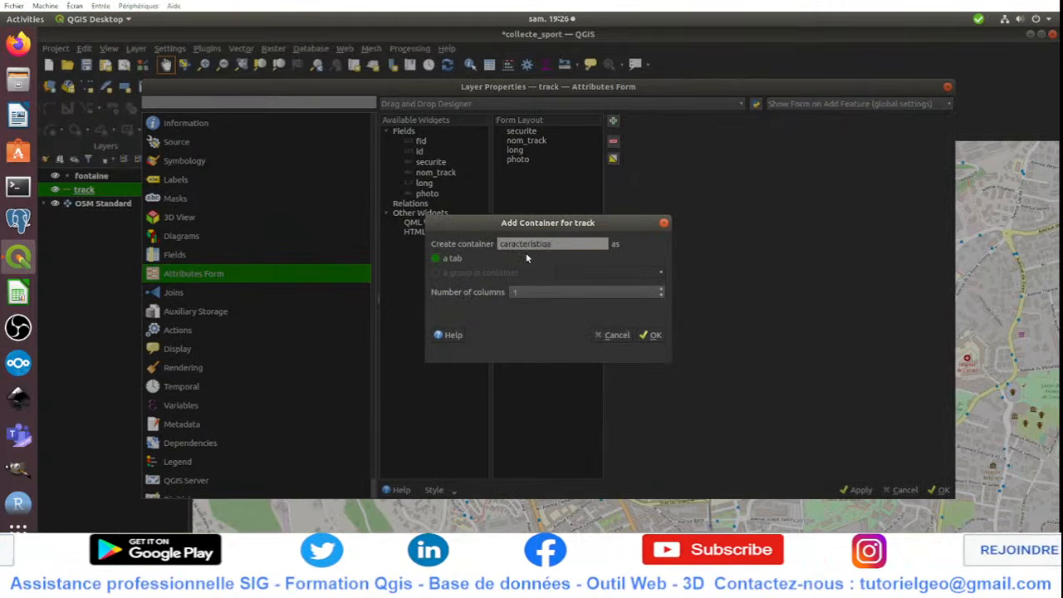
left_click_drag(549, 243, 559, 246)
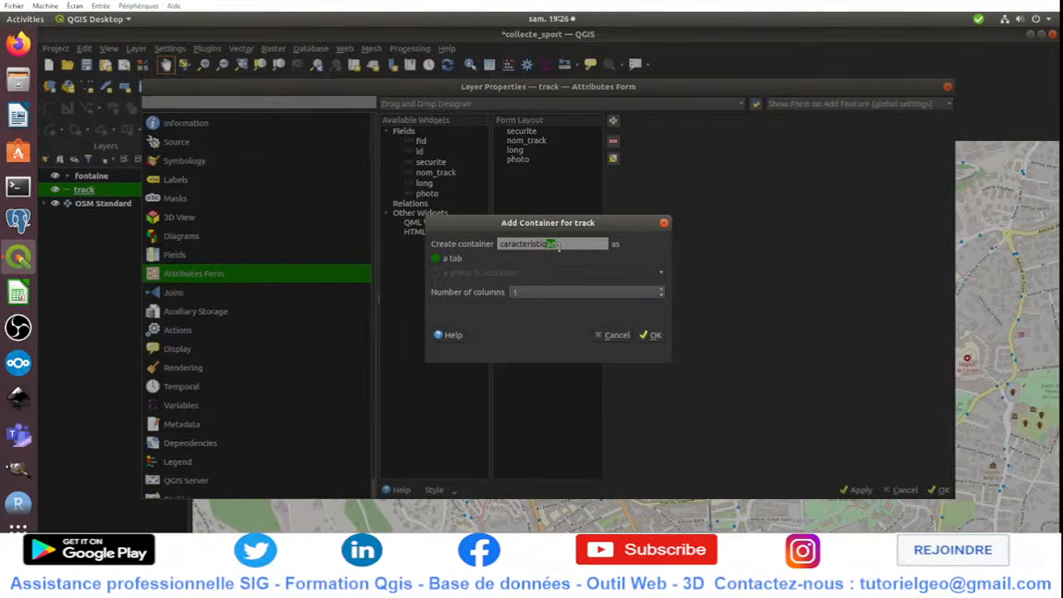
type("ue")
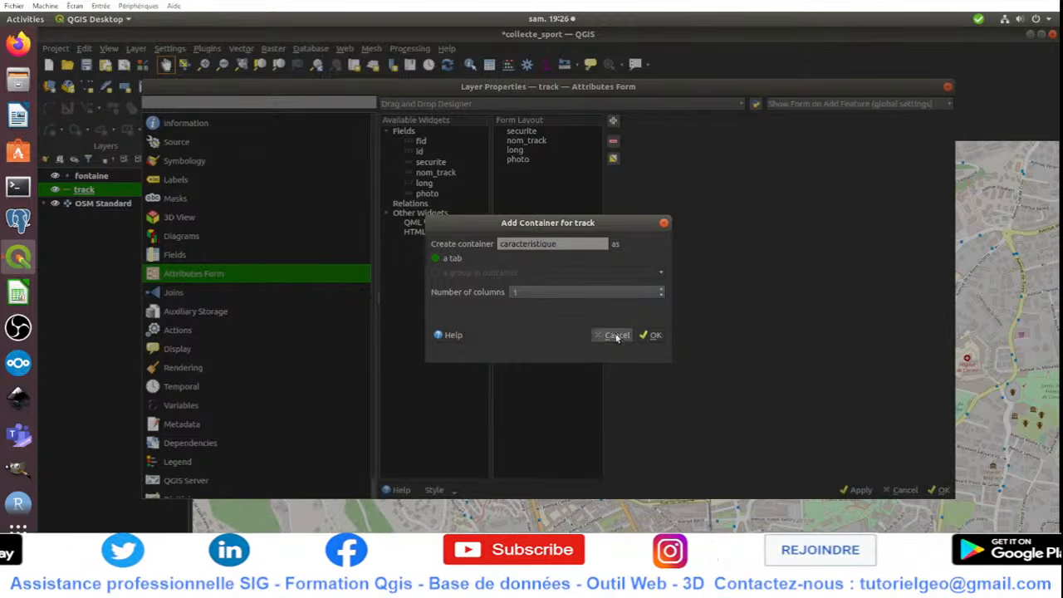
left_click(651, 335)
left_click(516, 150)
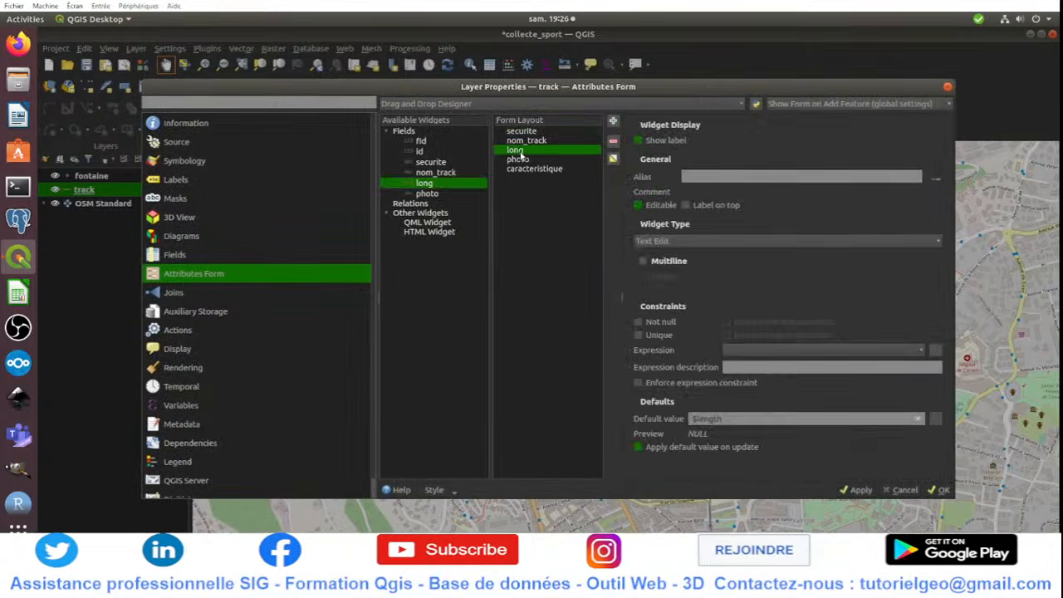
left_click(517, 159, "ctrl")
left_click_drag(517, 159, 546, 171)
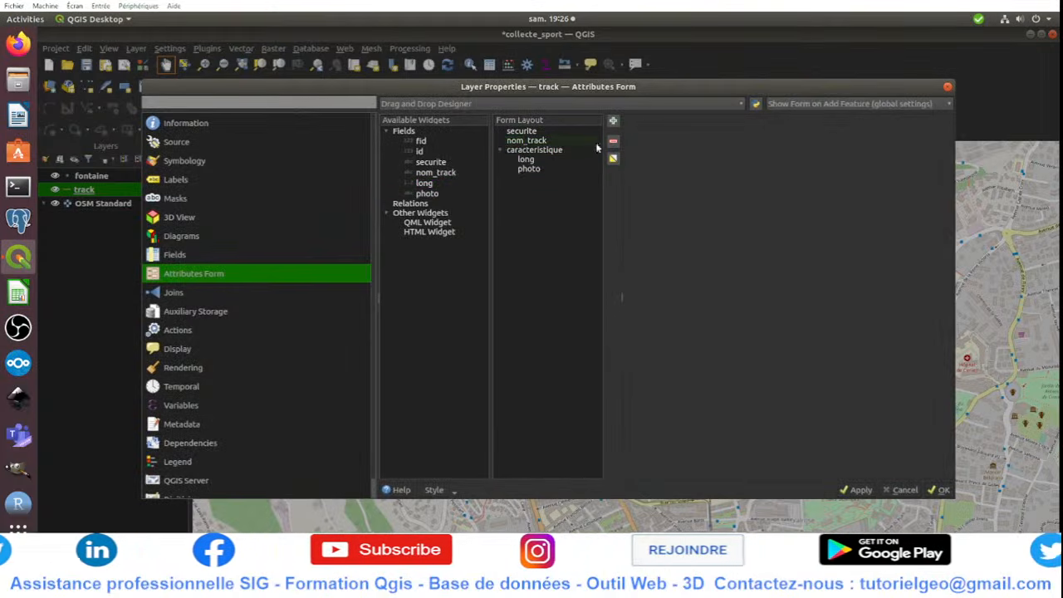
Step: Add a form tab named nature and place it first in the form layout
left_click(613, 121)
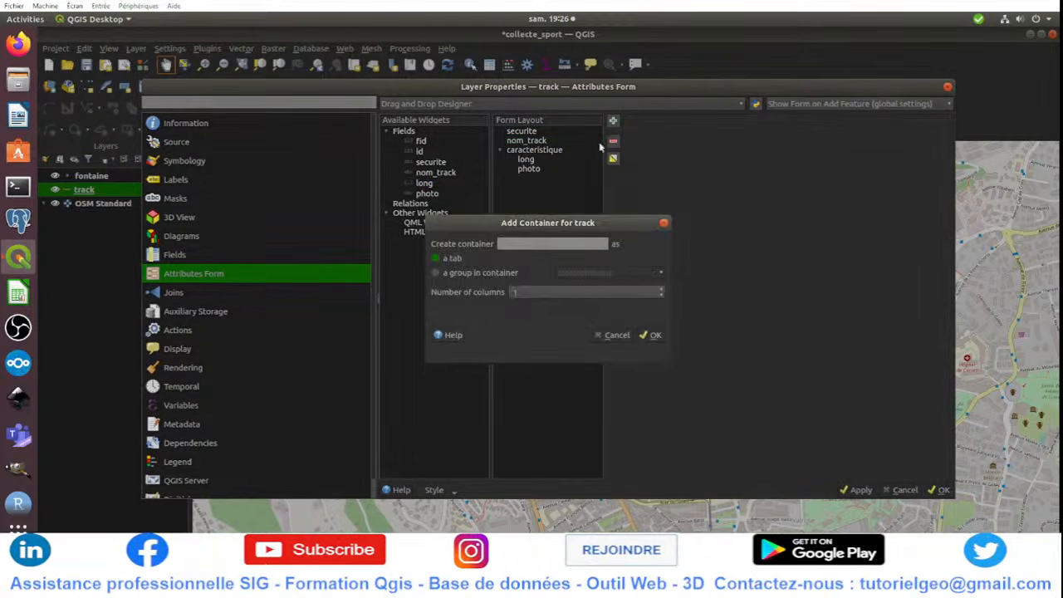
type("nature")
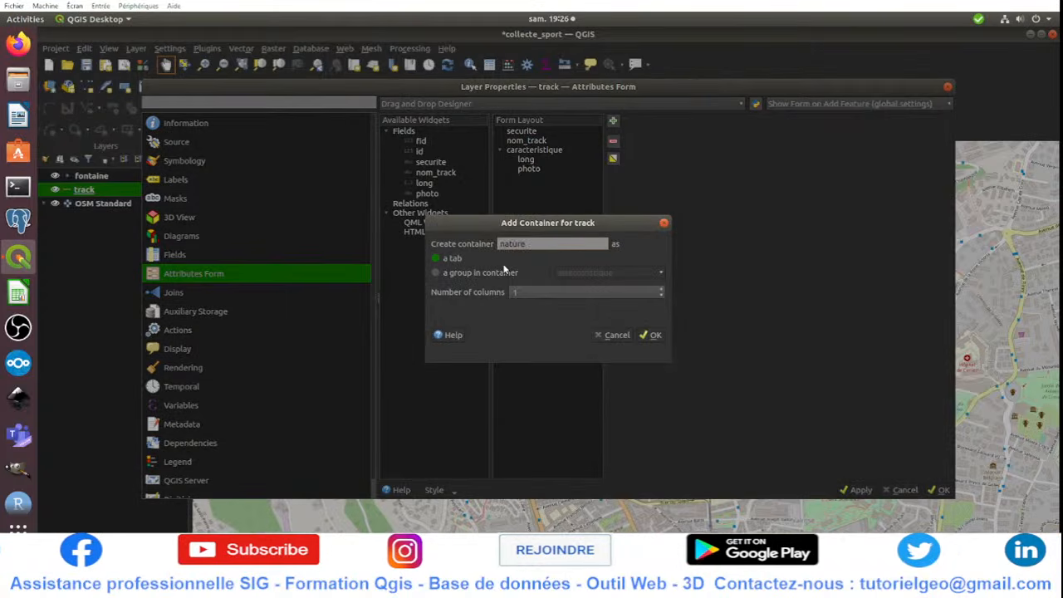
left_click(652, 335)
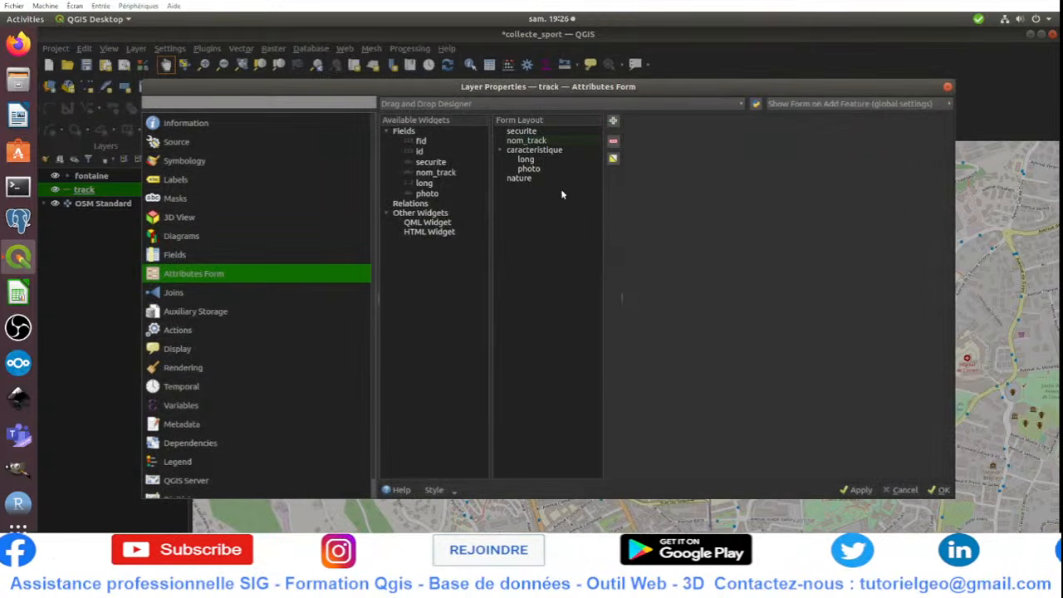
left_click_drag(521, 180, 534, 133)
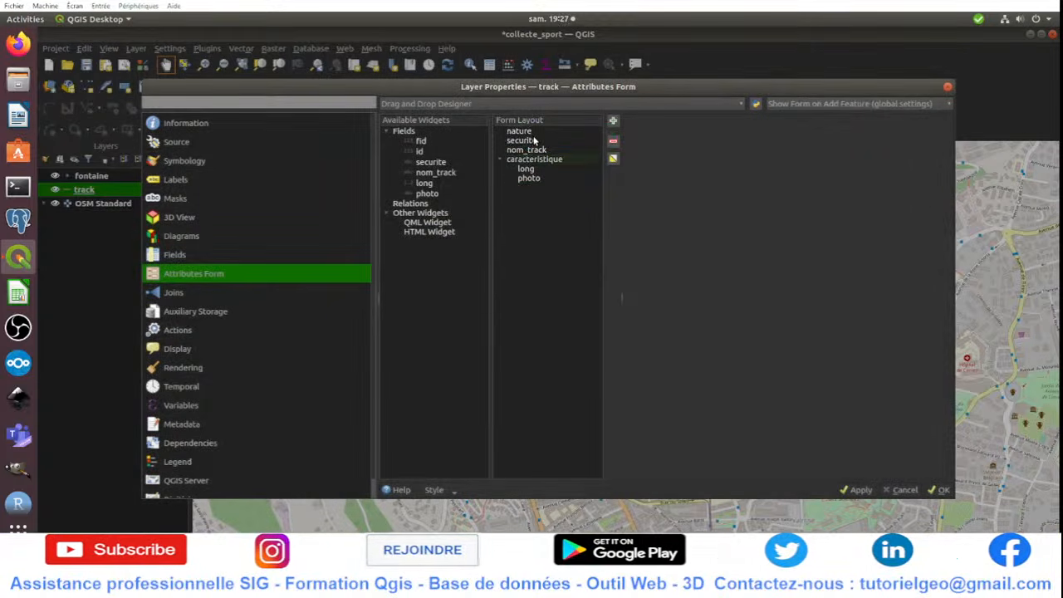
Step: Move securite and nom_track into the nature container, accept the layer properties and save the project
left_click(532, 140)
left_click(536, 151, "shift")
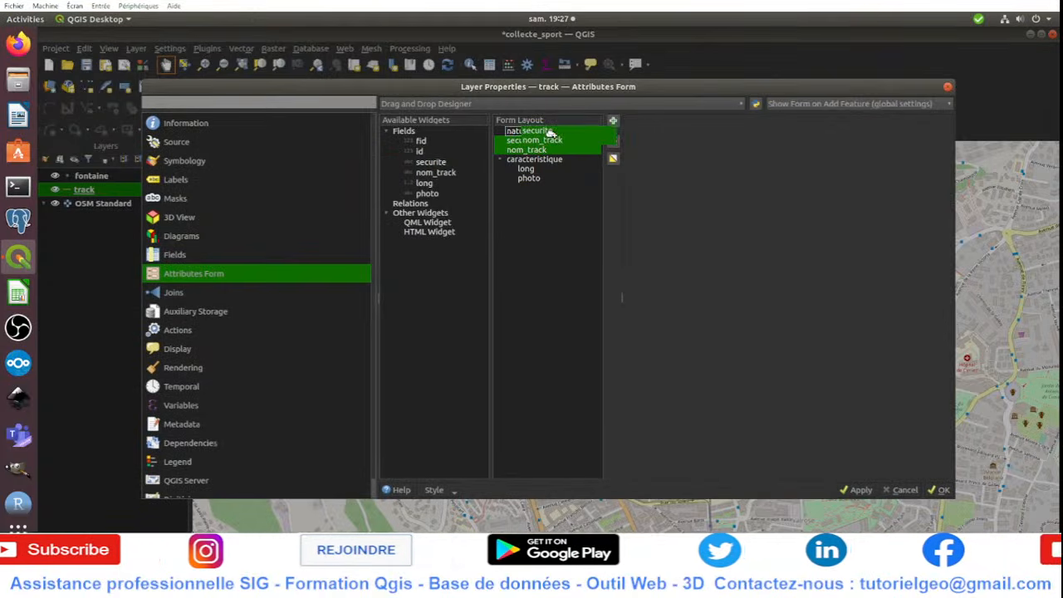
left_click(613, 141)
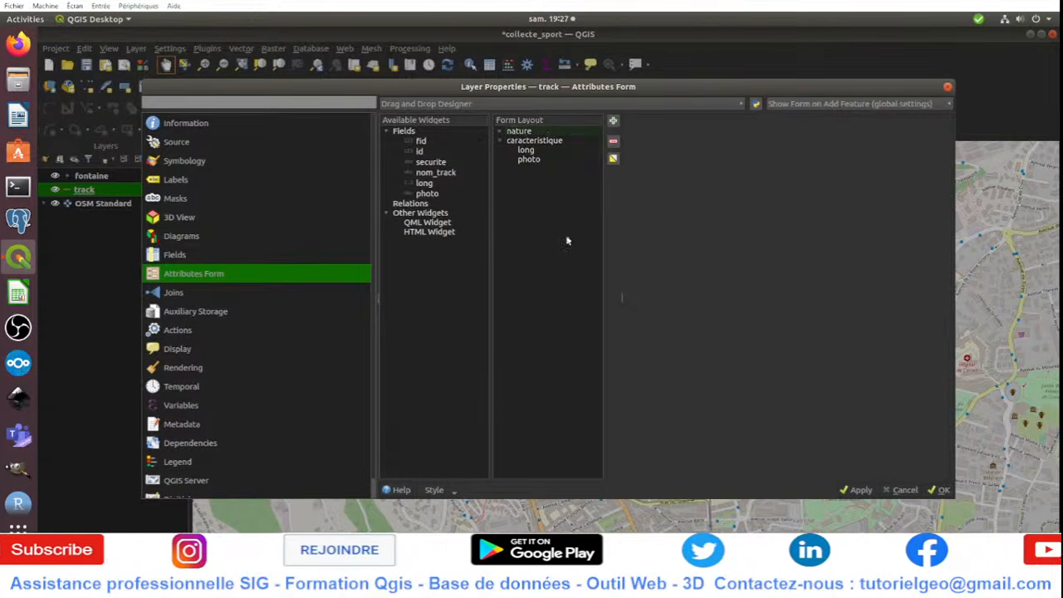
left_click(941, 490)
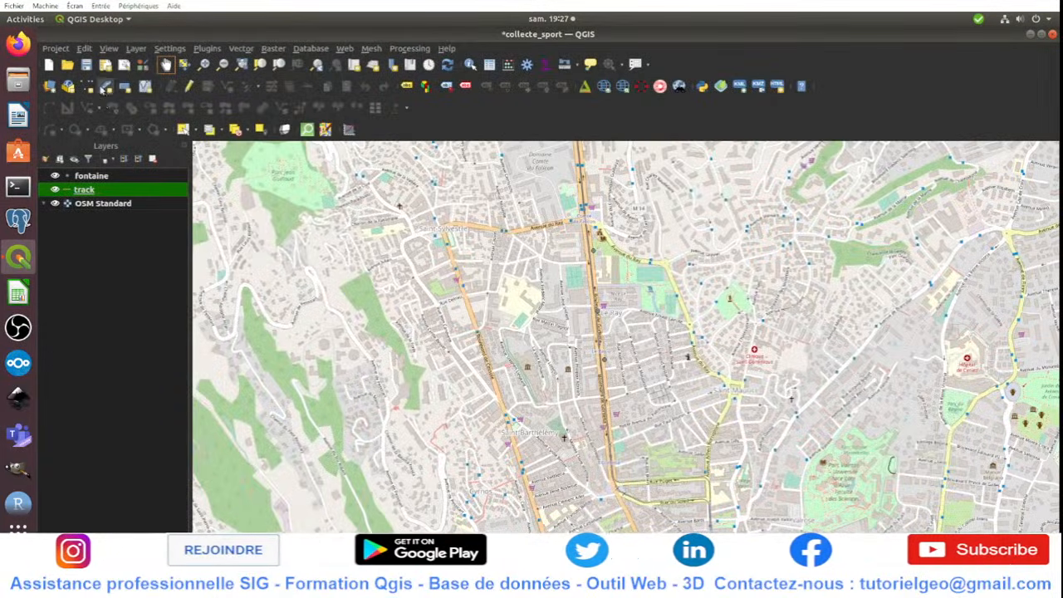
left_click(87, 64)
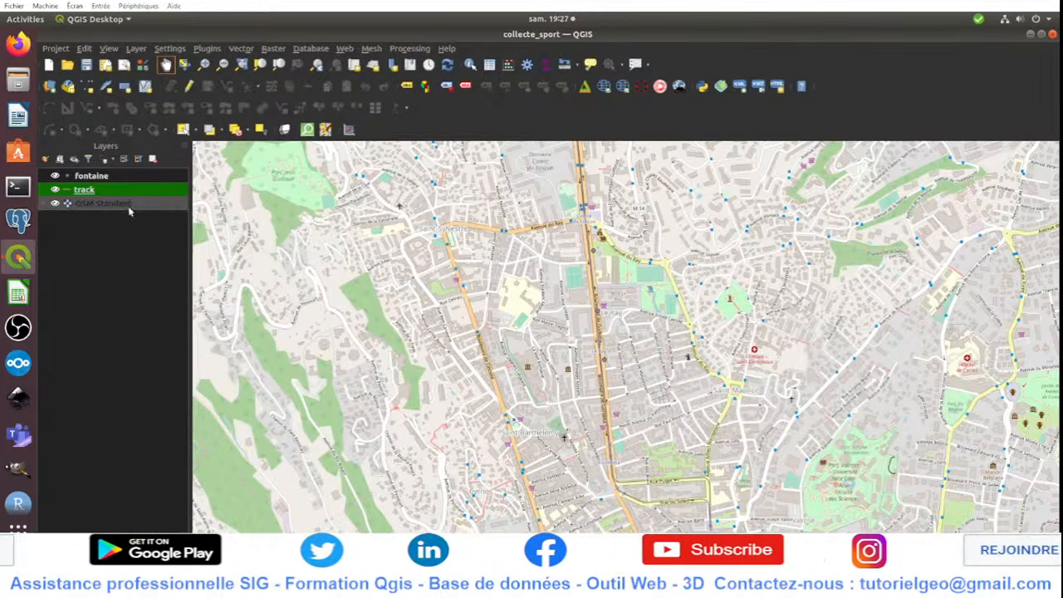
Step: Make the track layer editable and digitize a line about 955 units long down the main north-south avenue from the Avenue du Ray junction
left_click(189, 86)
left_click(228, 87)
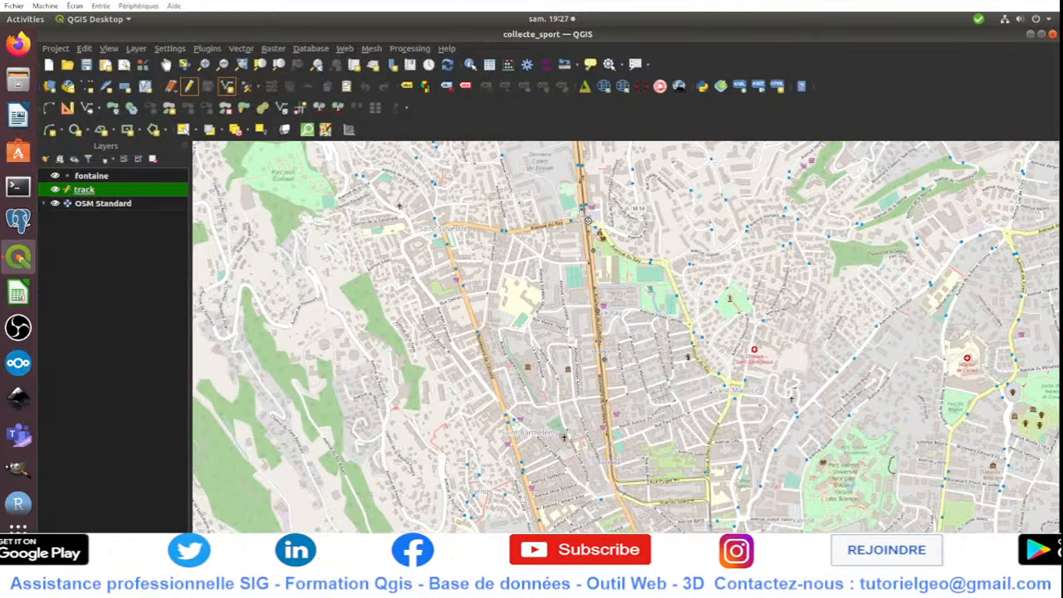
left_click(614, 479)
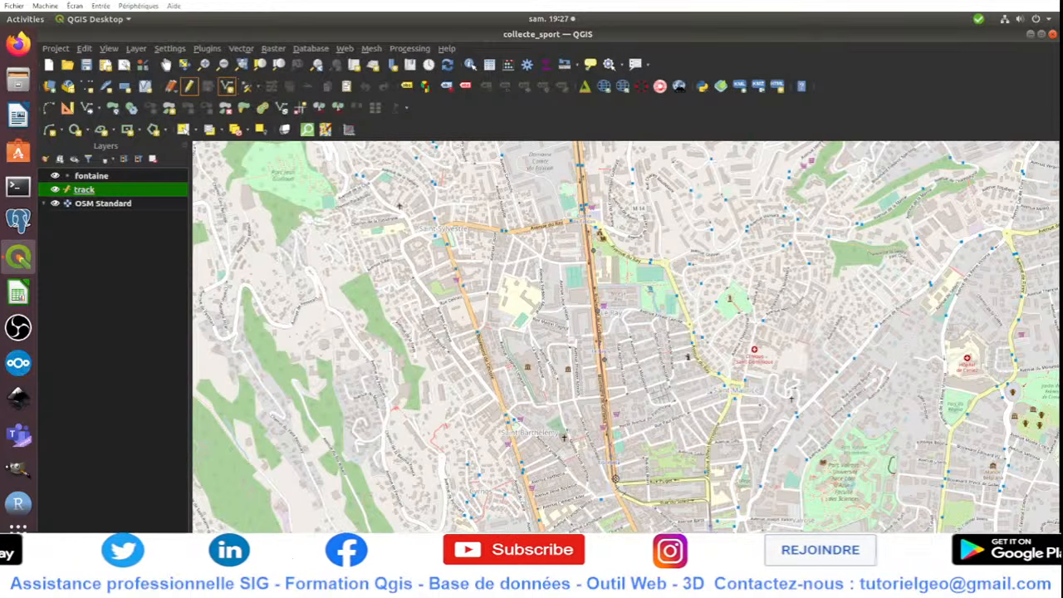
right_click(615, 479)
Step: Set the new track's securite to Sur and its nom_track to test1
left_click(476, 186)
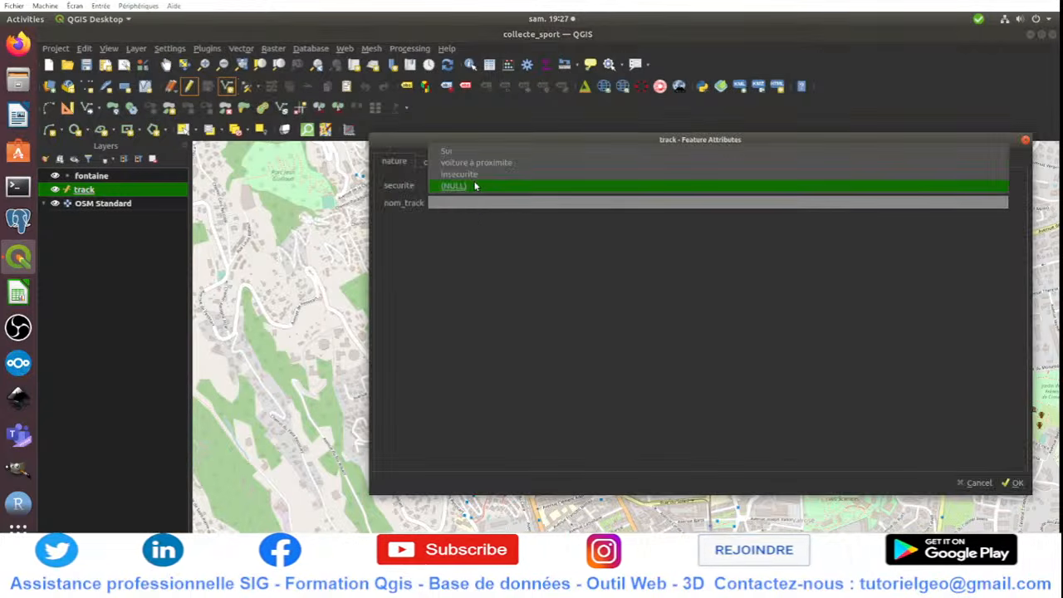
left_click(478, 153)
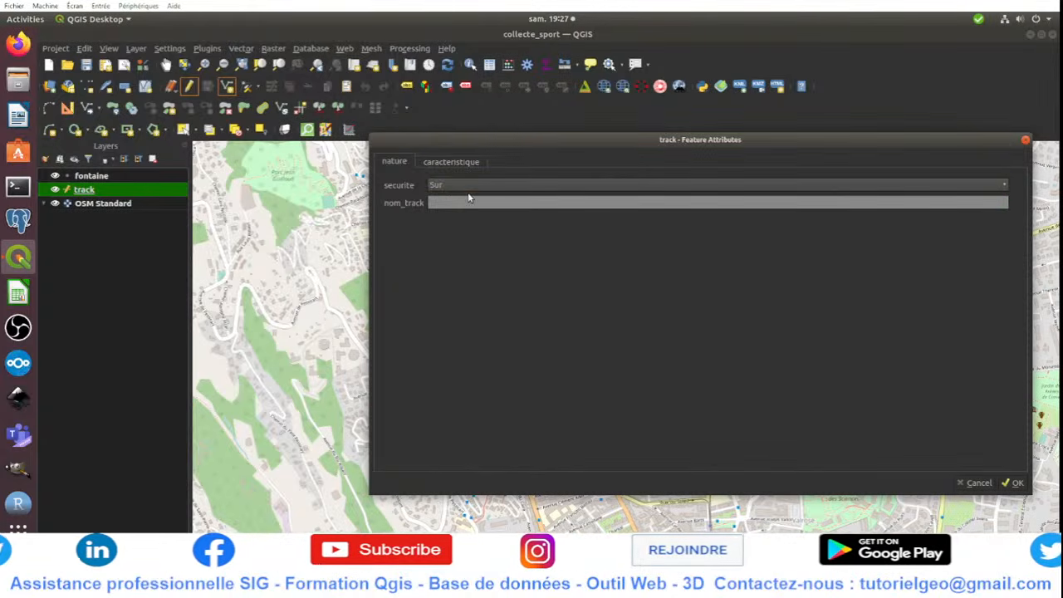
left_click(473, 204)
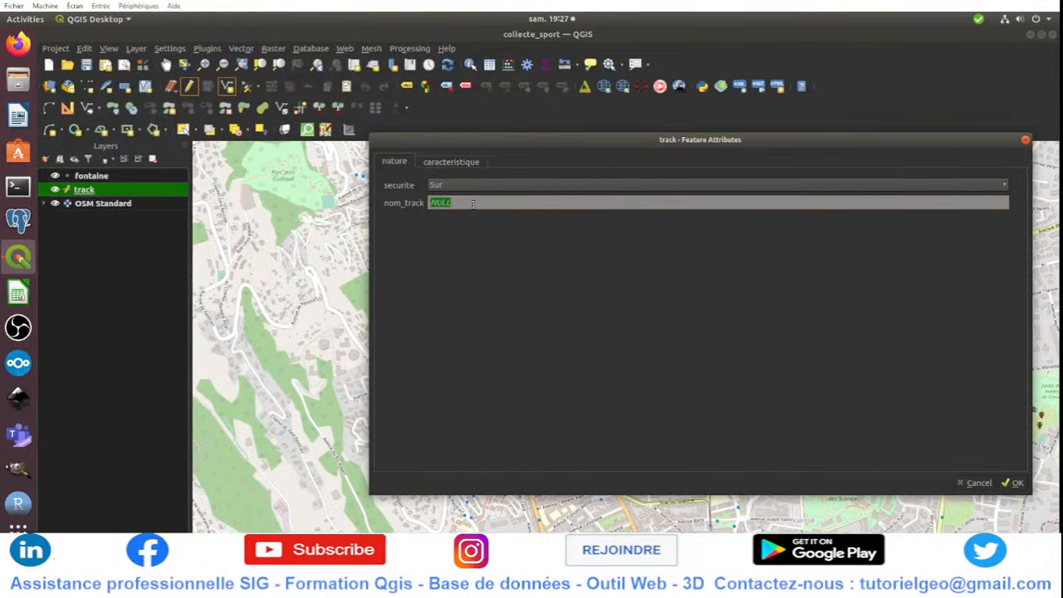
type("test1")
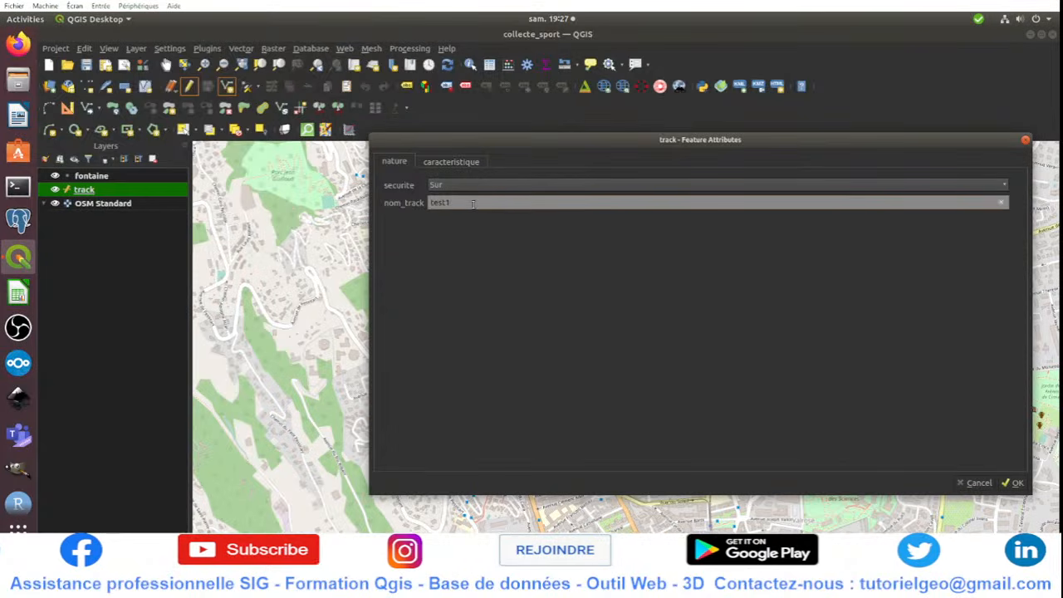
left_click(459, 162)
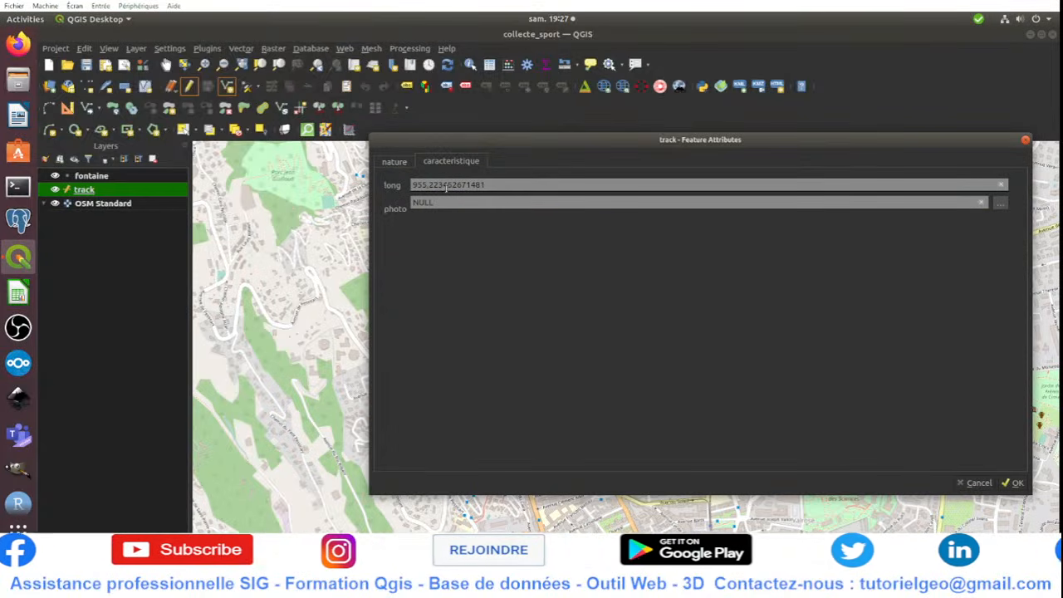
left_click(1000, 204)
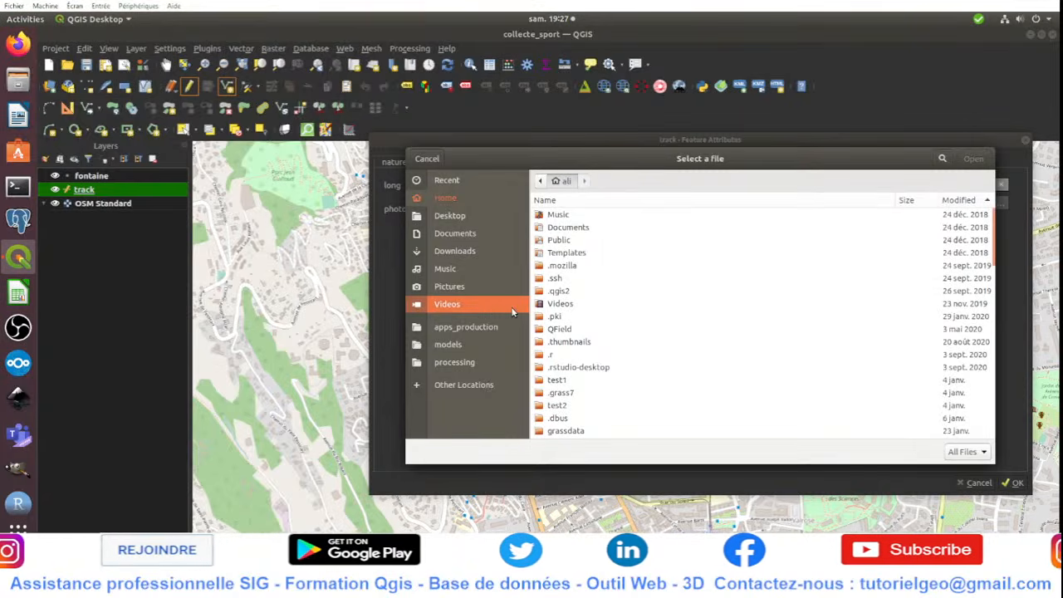
left_click(449, 286)
left_click(616, 368)
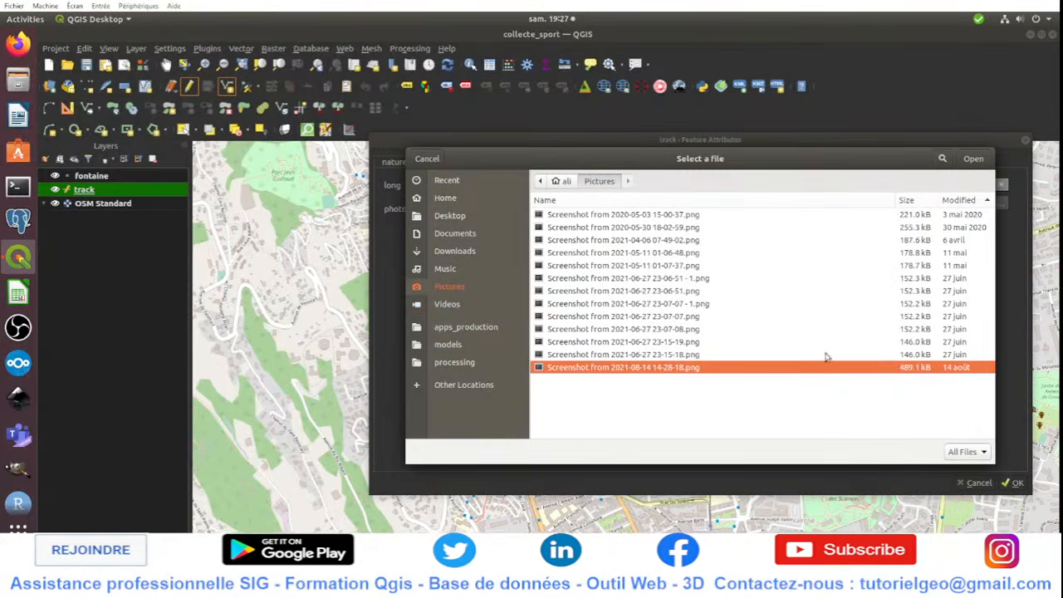
left_click(974, 158)
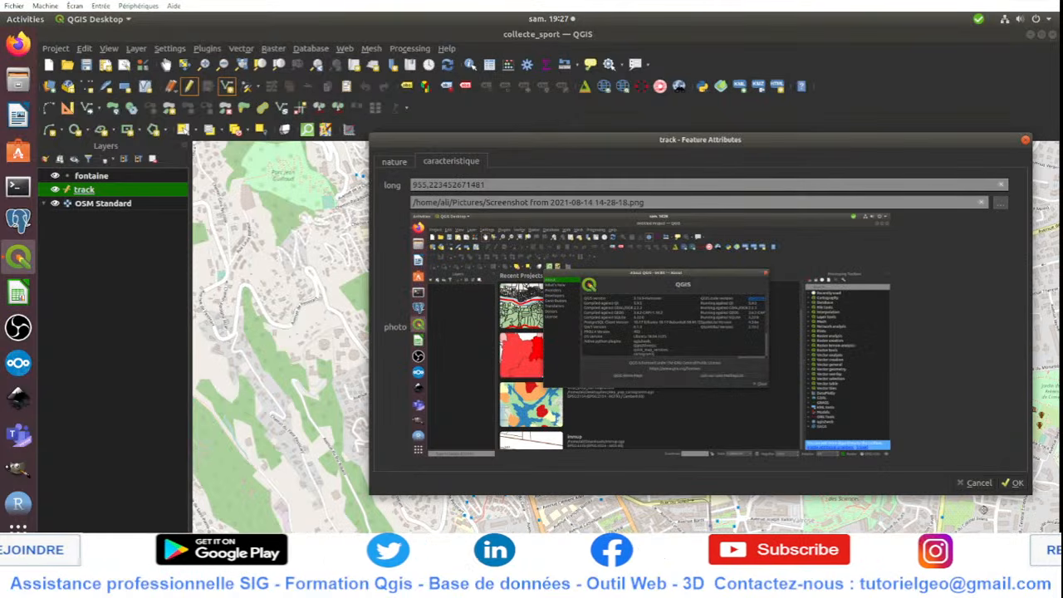
left_click(1014, 482)
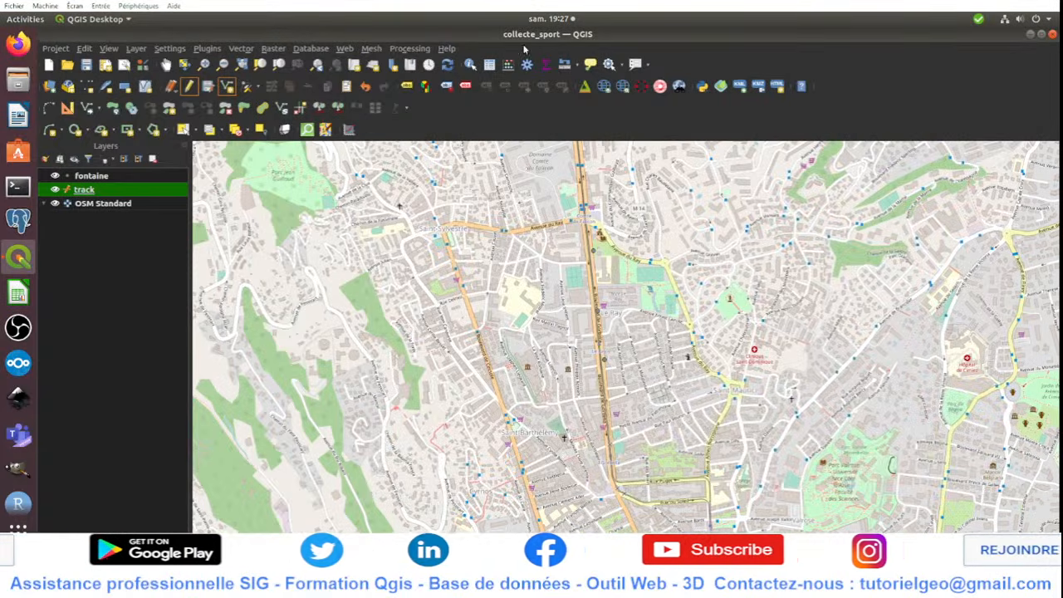
Step: Review the recorded track's nature and caracteristique attributes in the track layer's attribute table form and close the table
left_click(490, 64)
left_click(202, 124)
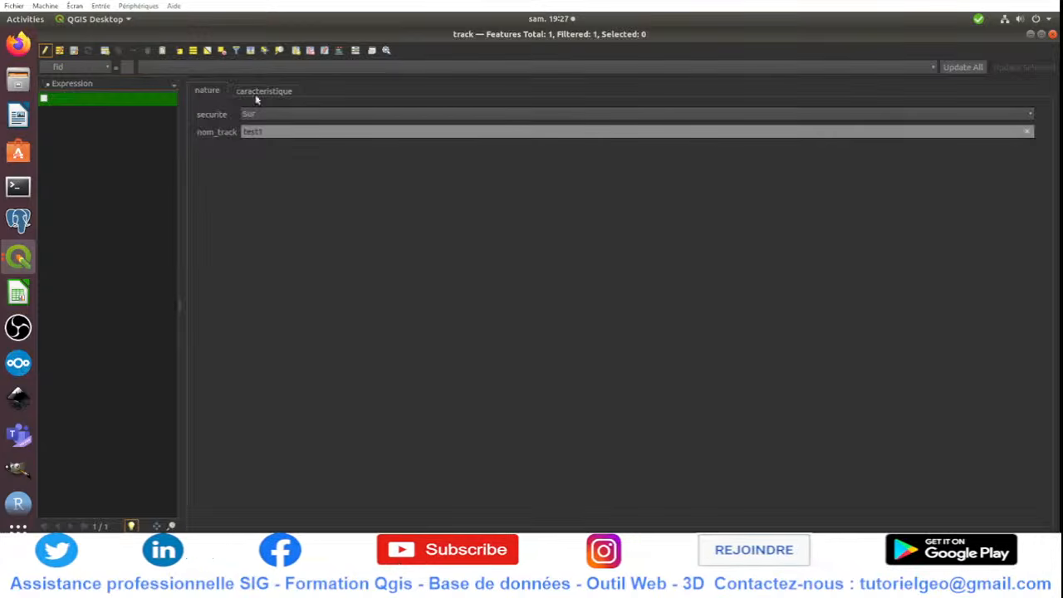
left_click(258, 90)
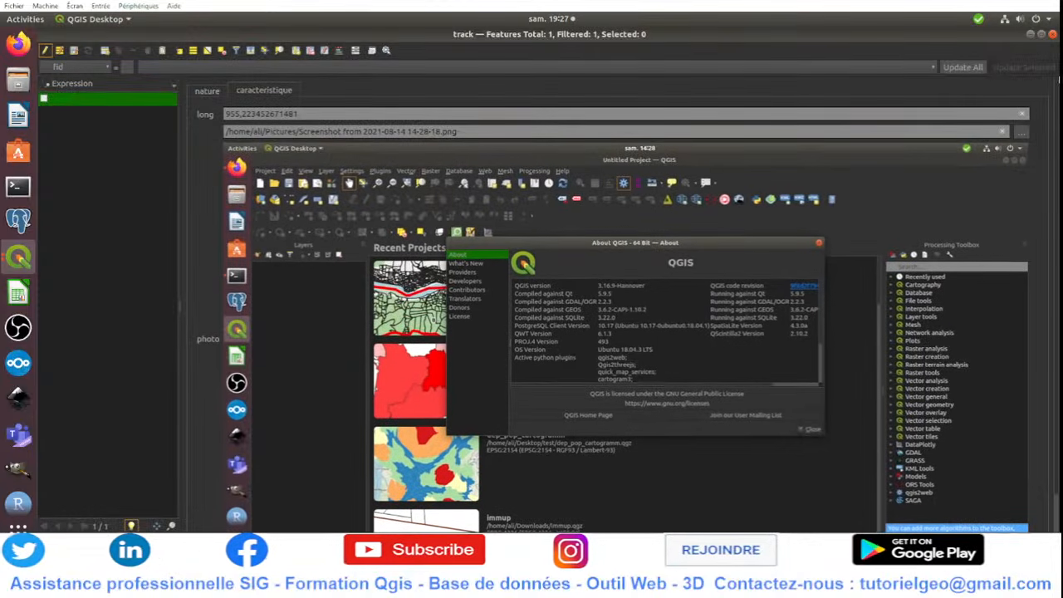
left_click(1053, 34)
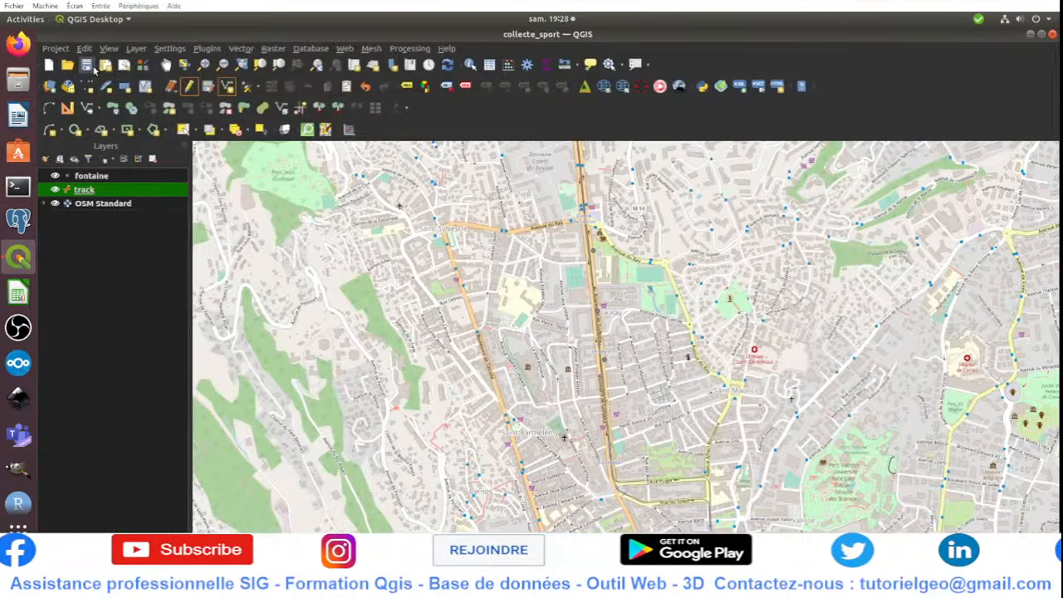
Step: Review the project's general settings and the data source capabilities of its layers in the project properties
left_click(56, 49)
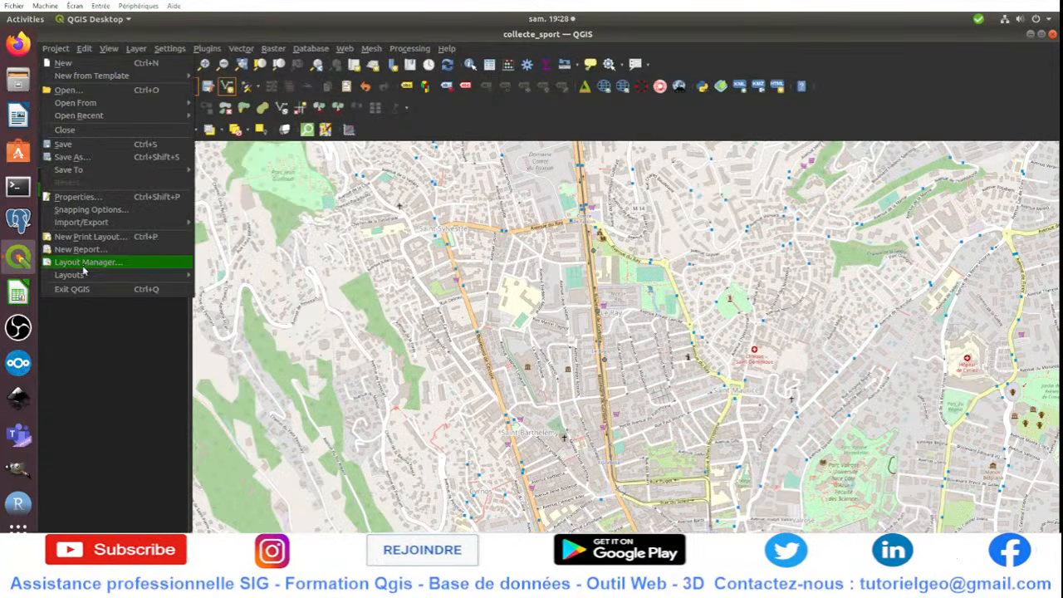
left_click(83, 199)
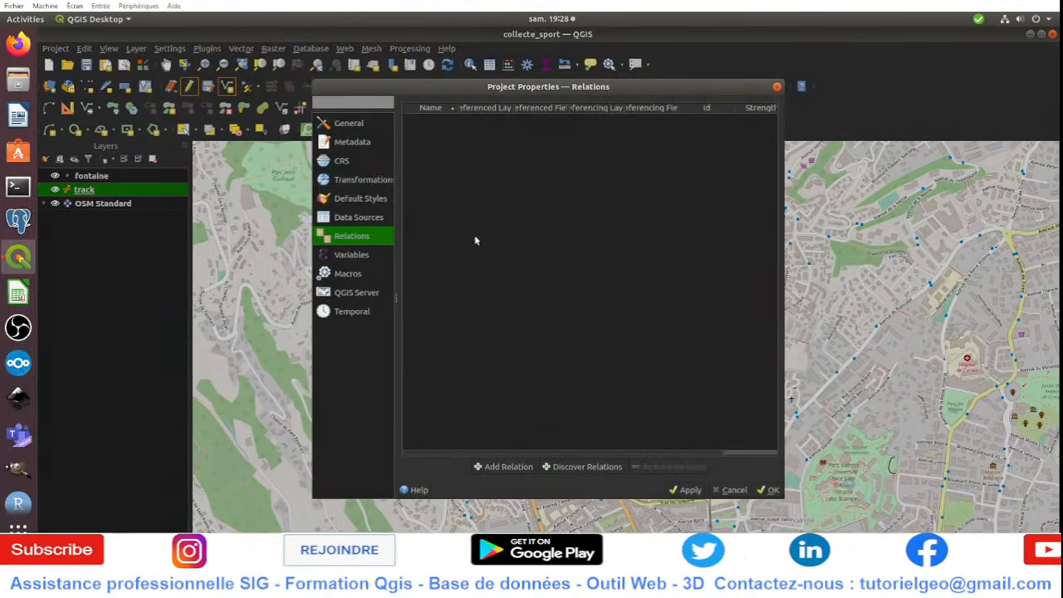
left_click(352, 142)
left_click(348, 123)
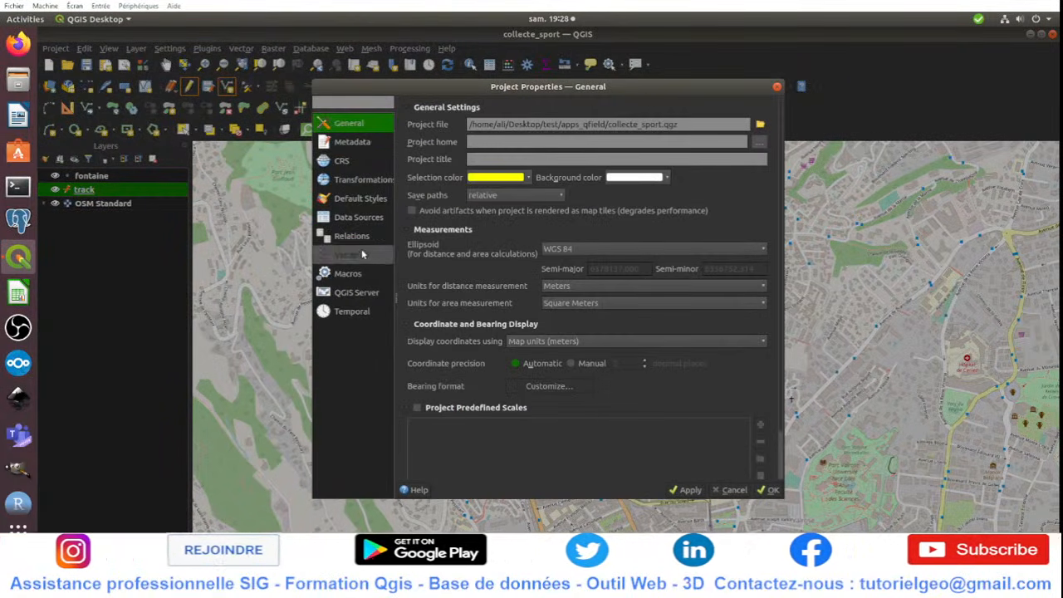
left_click(359, 217)
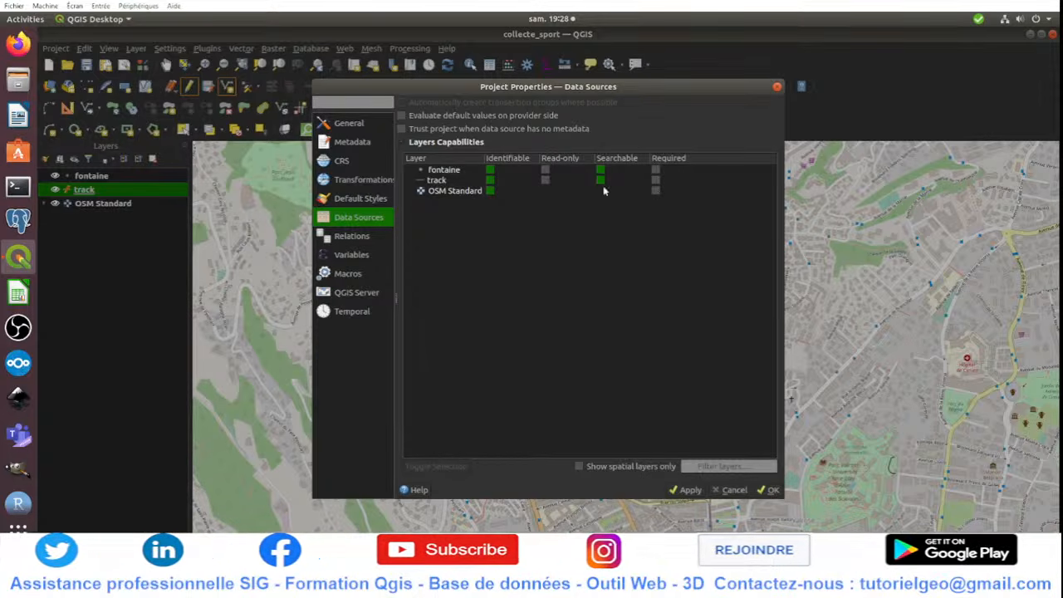
left_click(769, 491)
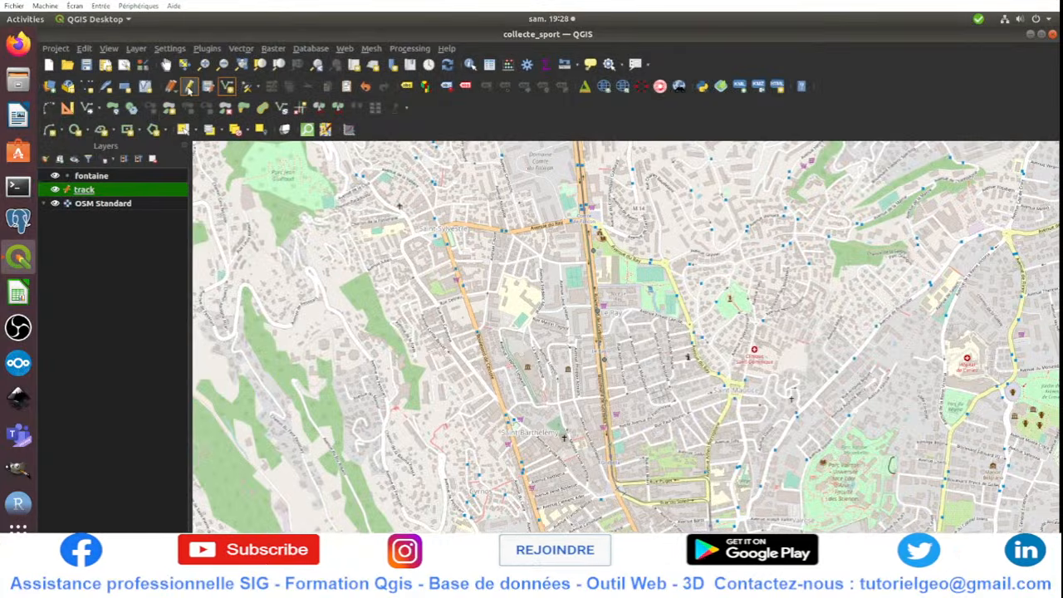
Step: Save the track layer's edits and end its editing session
left_click(190, 87)
left_click(633, 281)
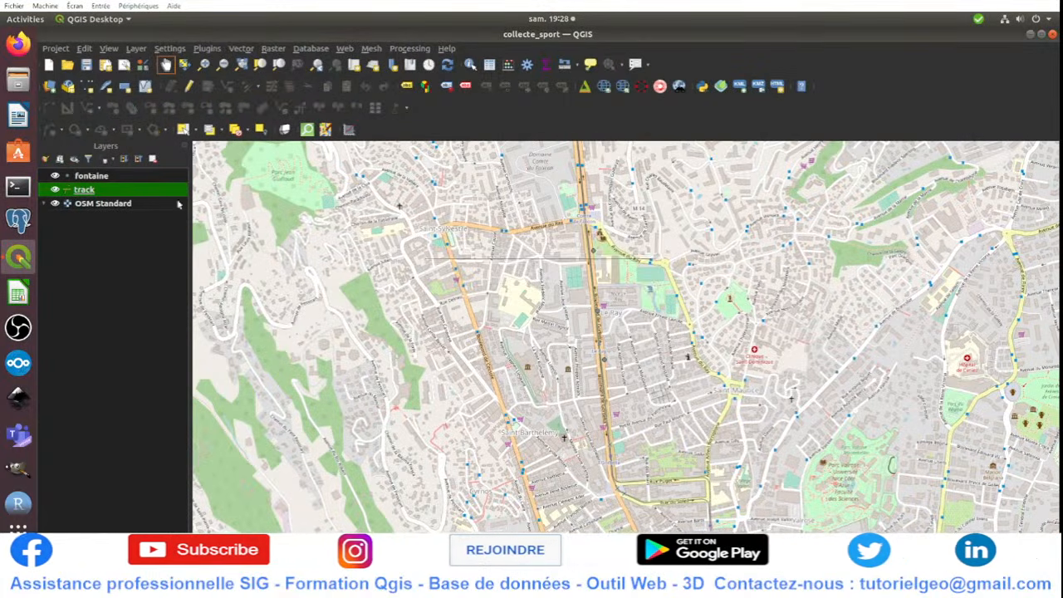
Step: Style the fontaine layer with Categorized symbology on the public field, classify its values and widen the symbol column
double_click(128, 176)
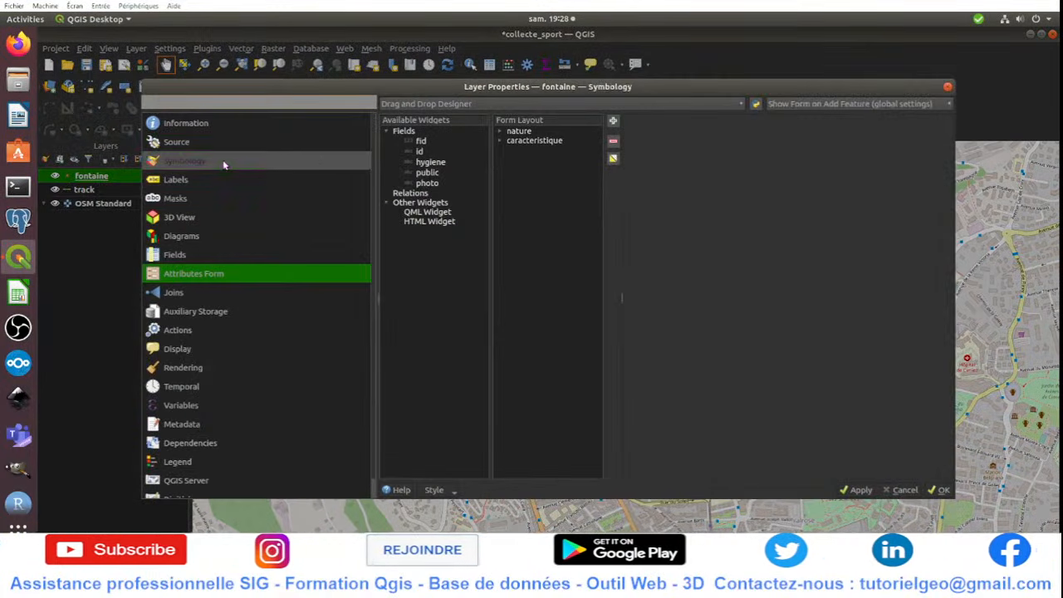
left_click(224, 162)
left_click(573, 104)
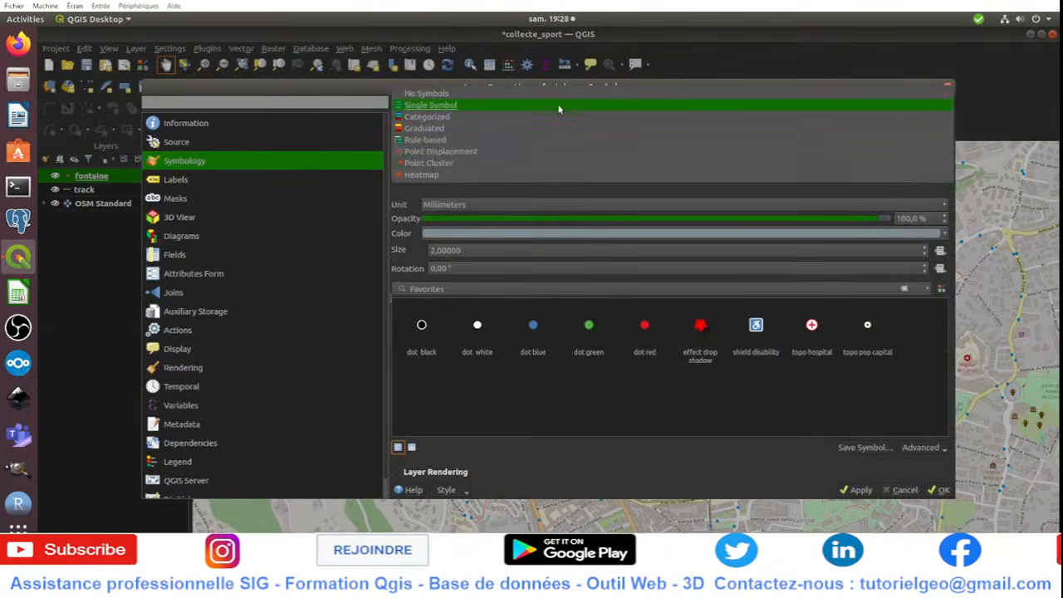
left_click(506, 117)
left_click(927, 120)
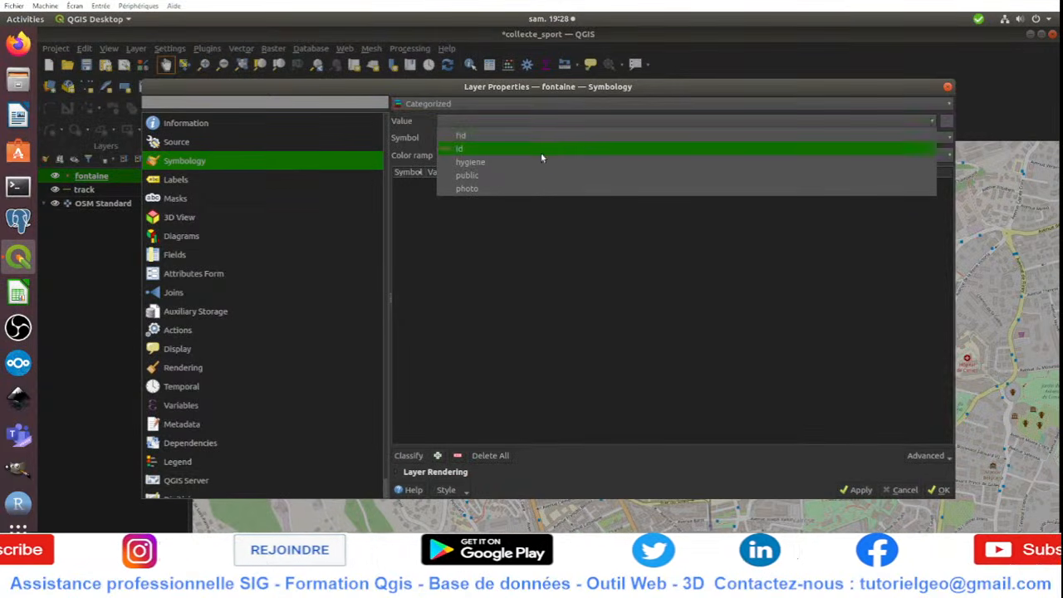
left_click(489, 176)
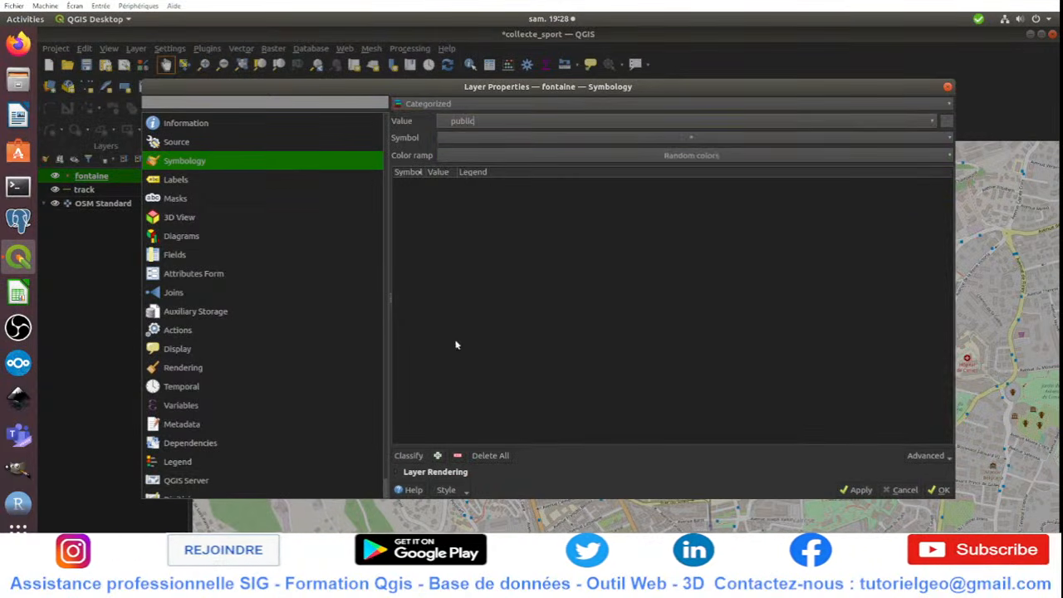
left_click(410, 456)
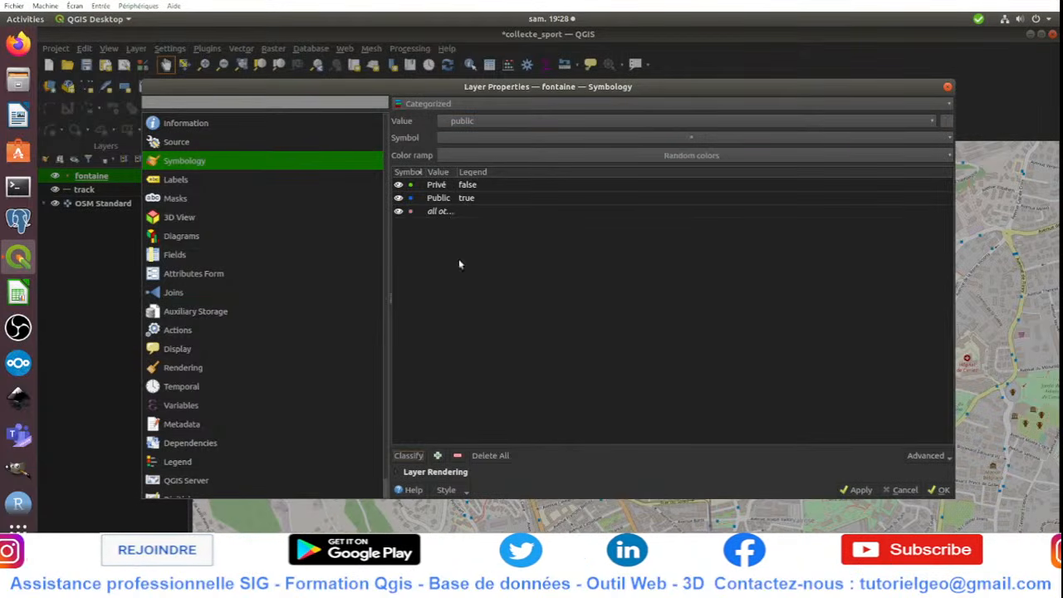
left_click_drag(457, 171, 502, 172)
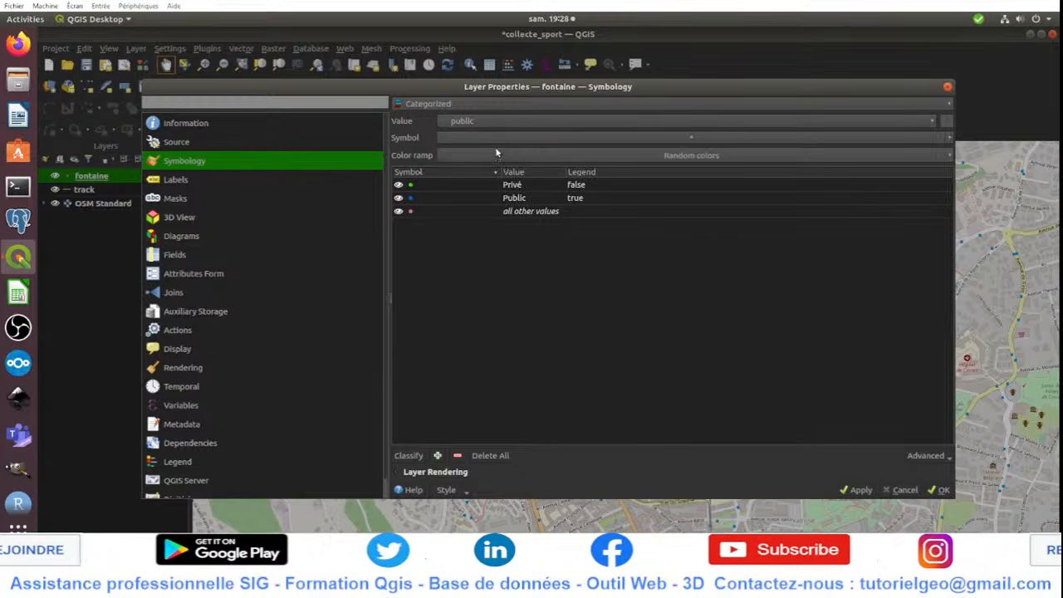
Step: Give all fontaine categories the effect drop shadow marker symbol and accept the layer properties
left_click(494, 135)
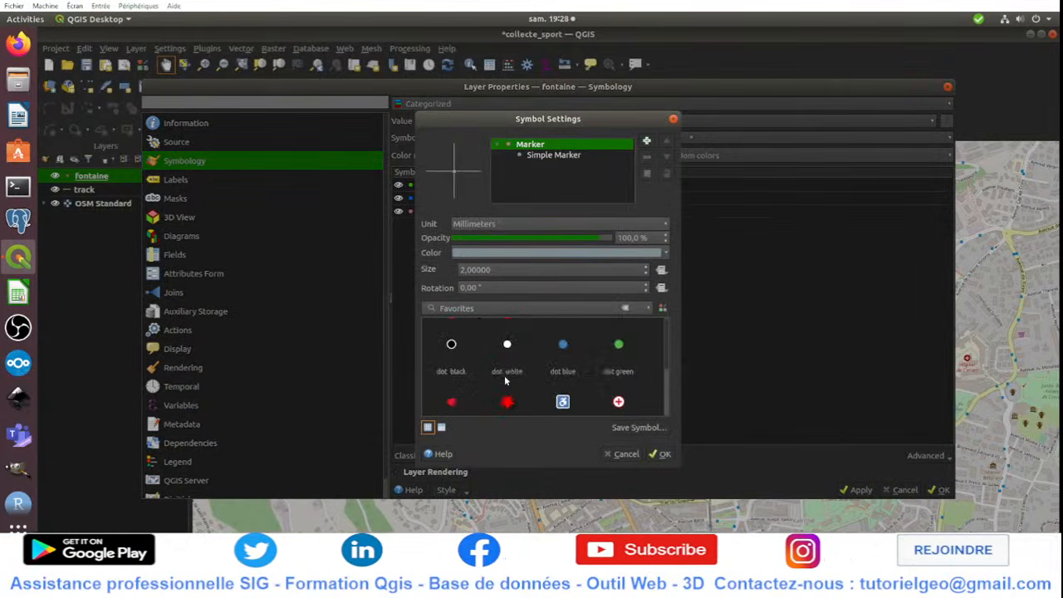
left_click(507, 403)
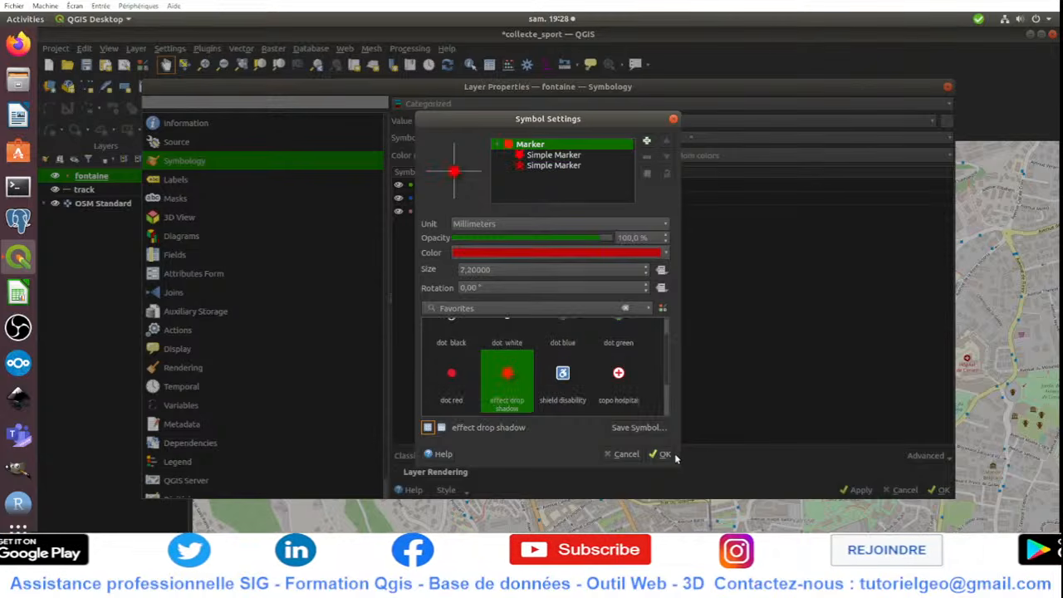
left_click(657, 453)
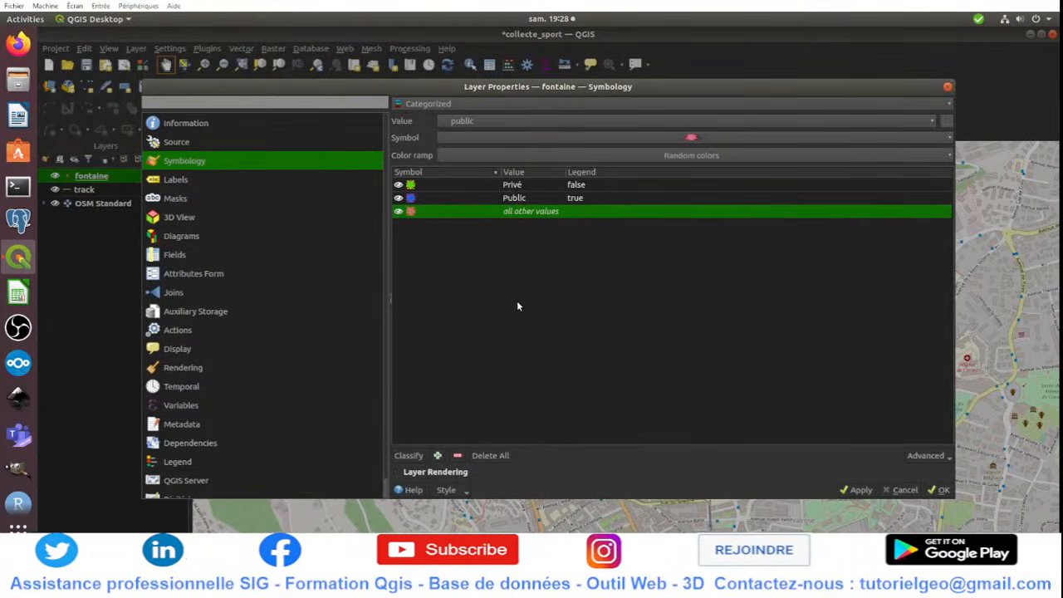
left_click(944, 489)
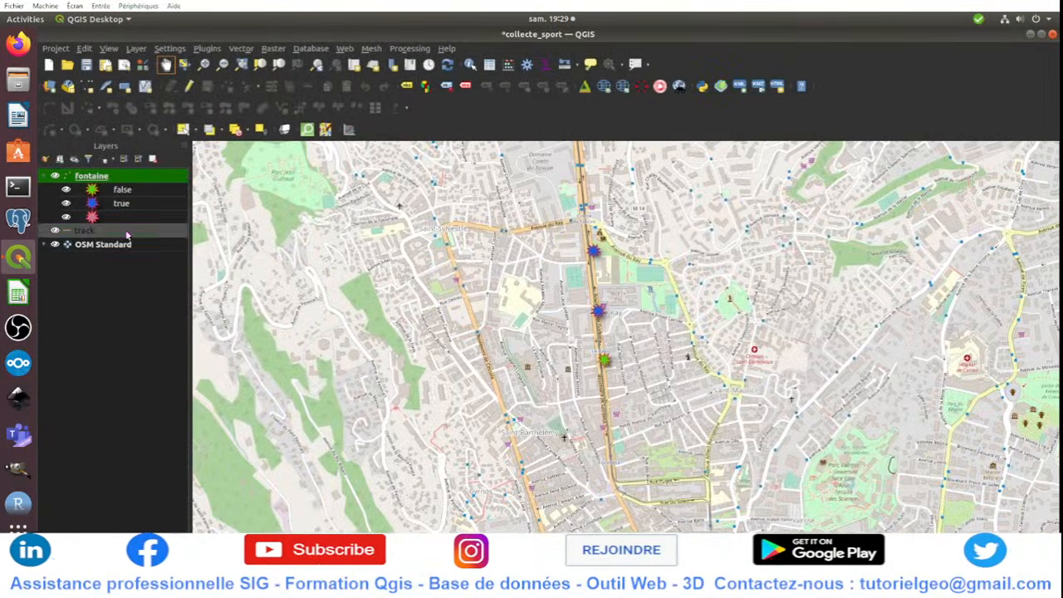
Step: Switch the track layer's symbology to Categorized, using the securite field as its value
double_click(126, 235)
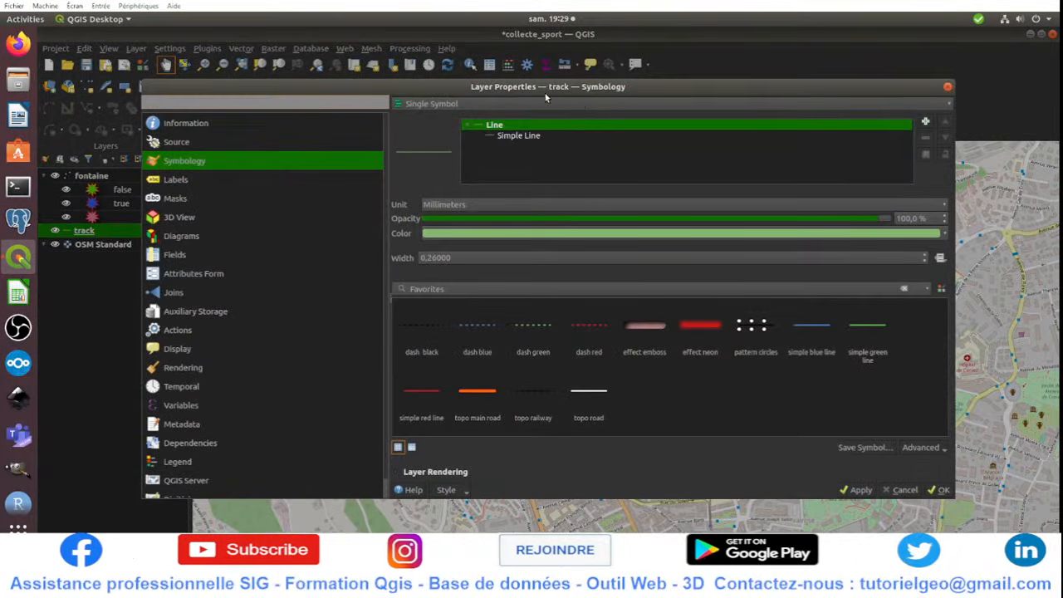
left_click(545, 100)
left_click(478, 117)
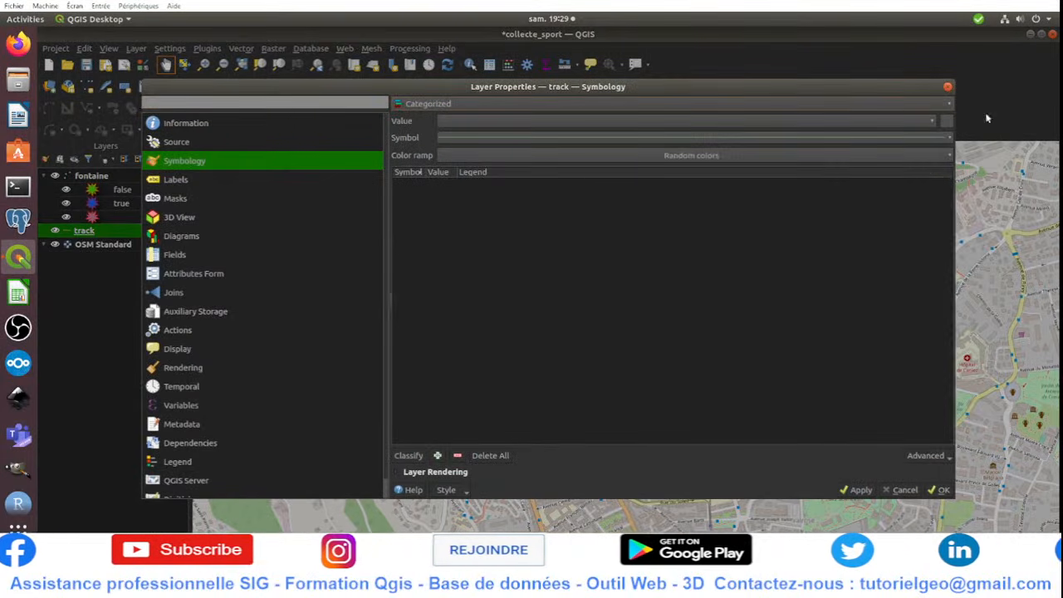
left_click(914, 121)
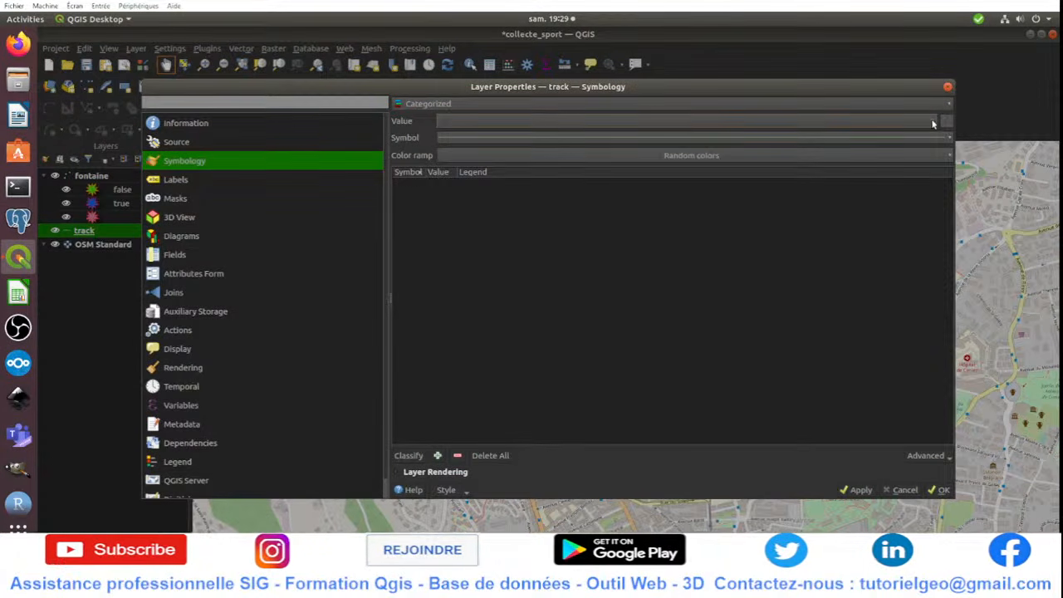
left_click(933, 123)
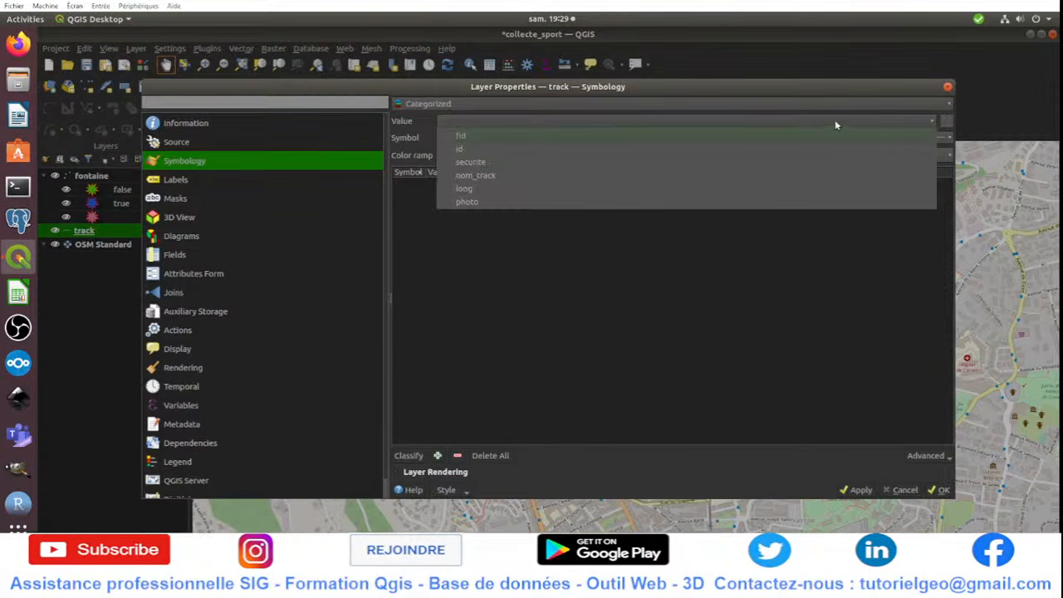
left_click(595, 163)
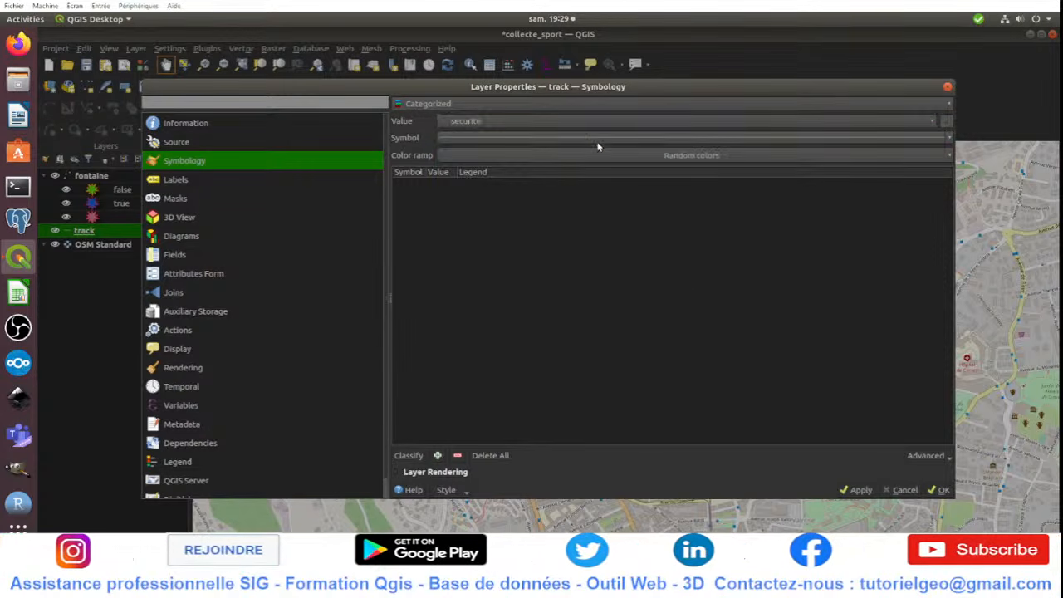
Step: Set the base line symbol for the track categories to effect neon
left_click(594, 143)
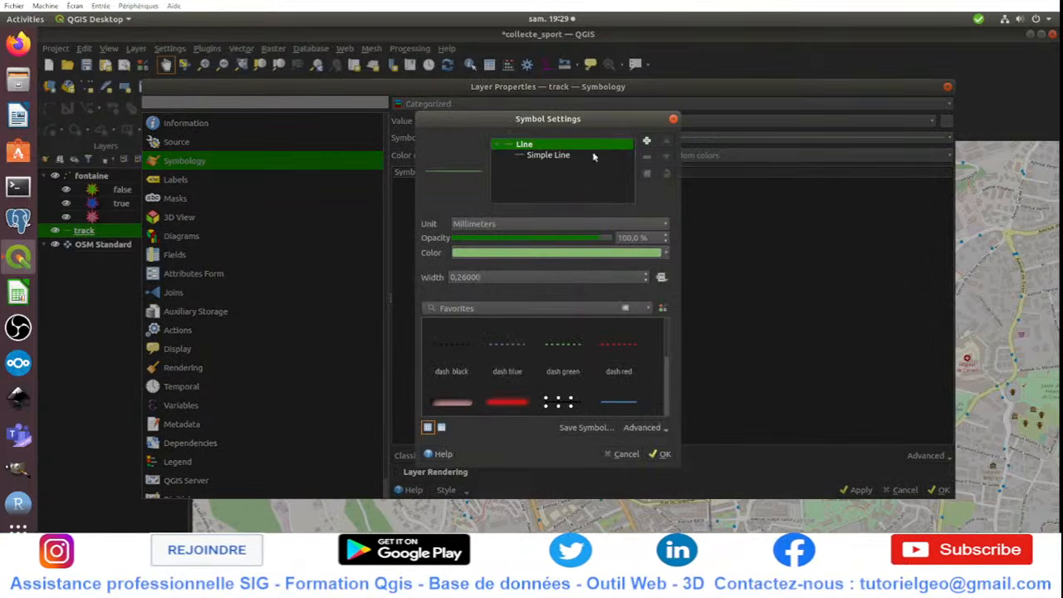
left_click(516, 404)
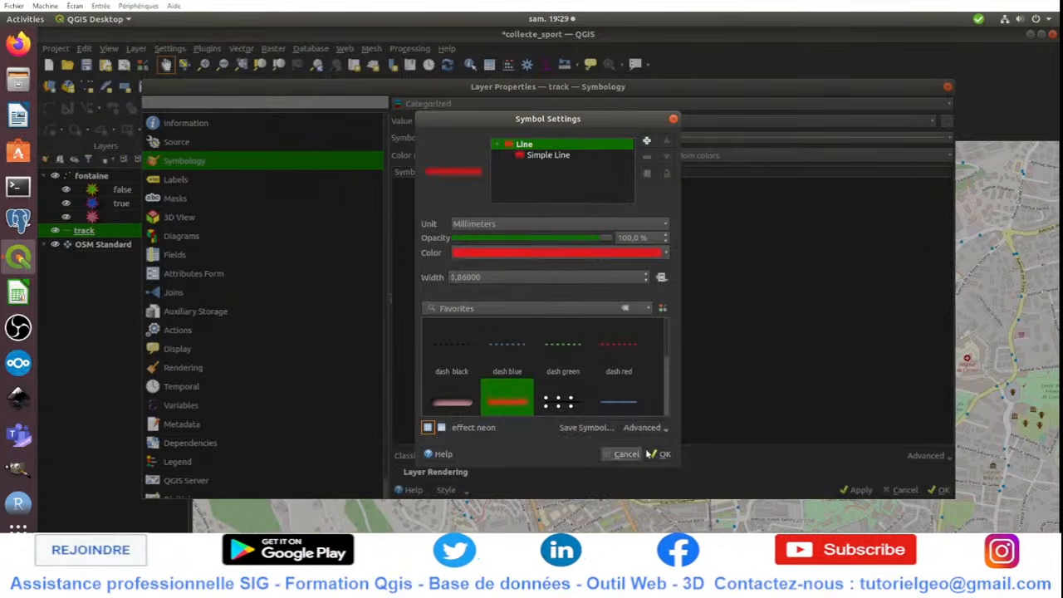
left_click(664, 455)
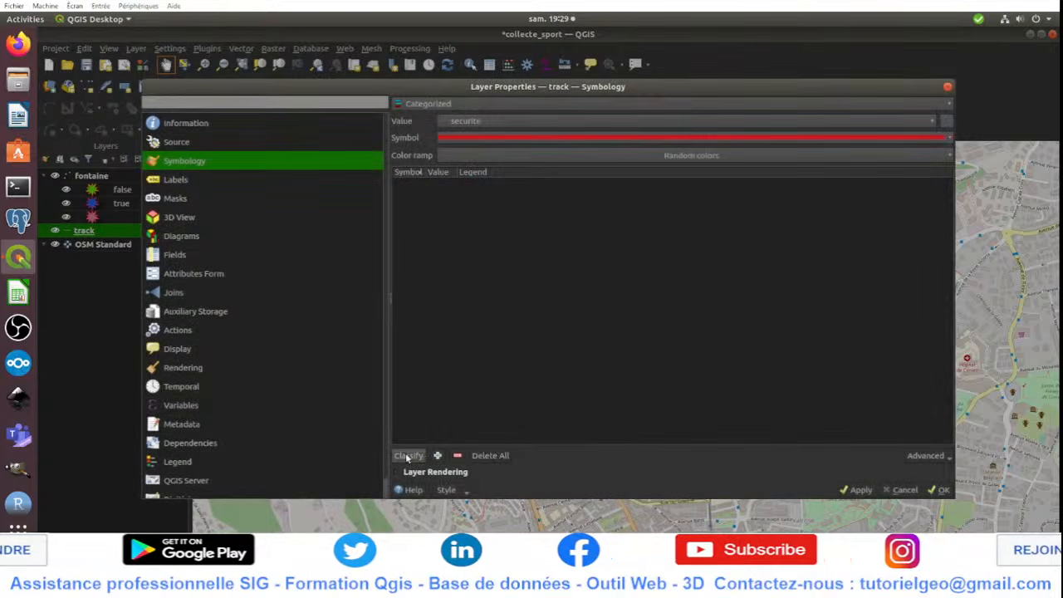
Step: Classify the track layer's securite values, accept the layer properties and save the project
left_click(407, 456)
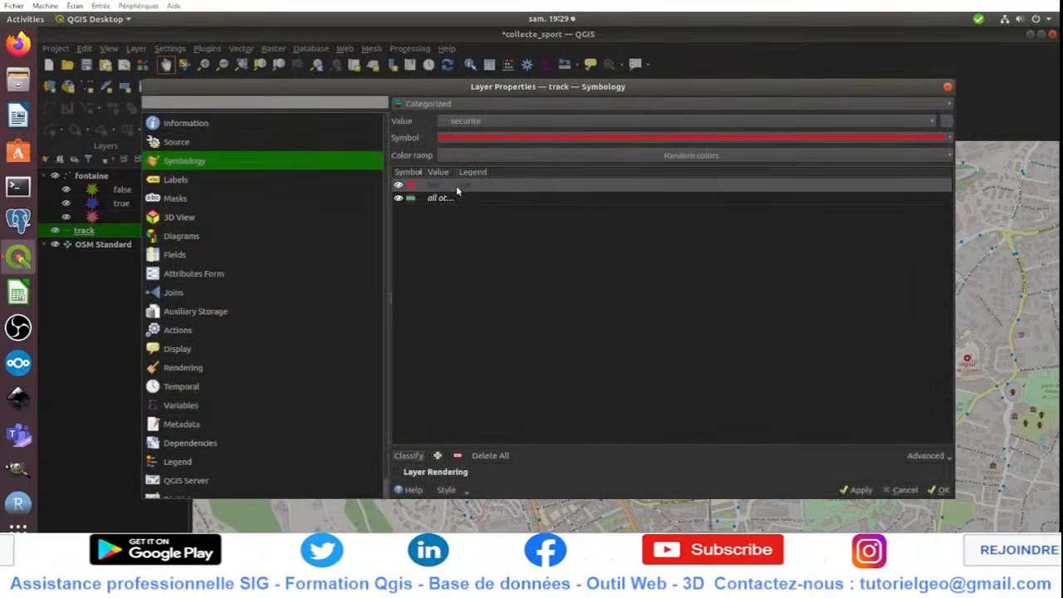
left_click_drag(461, 172, 505, 172)
left_click(944, 490)
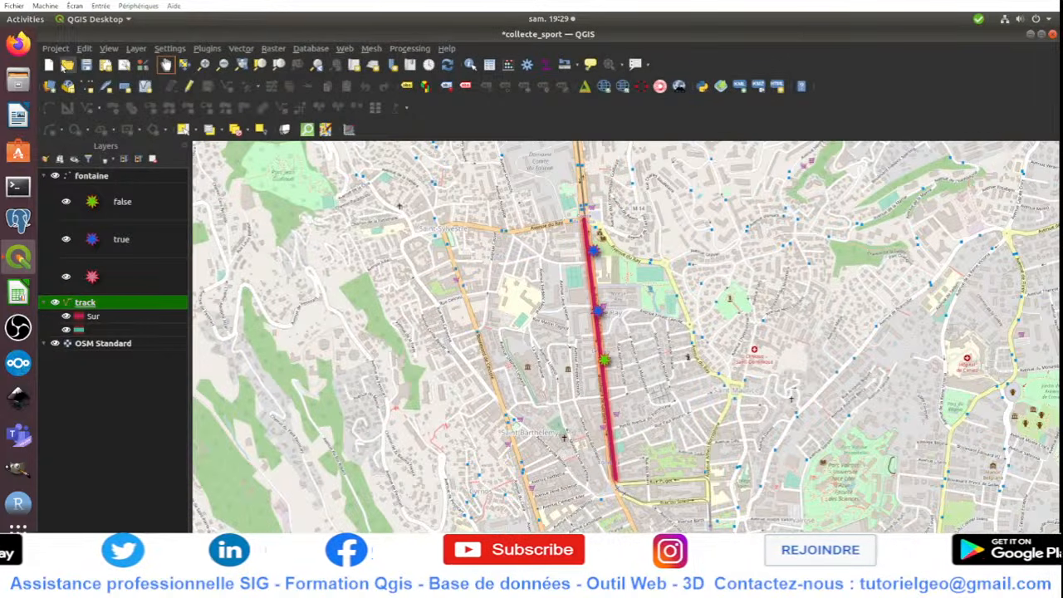
left_click(86, 65)
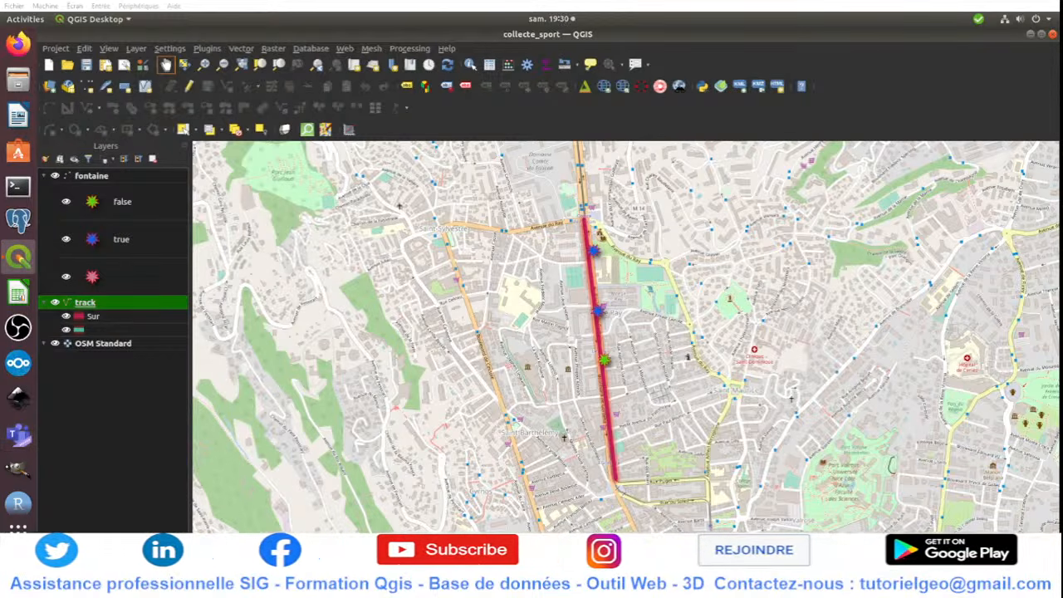
left_click_drag(568, 432, 498, 418)
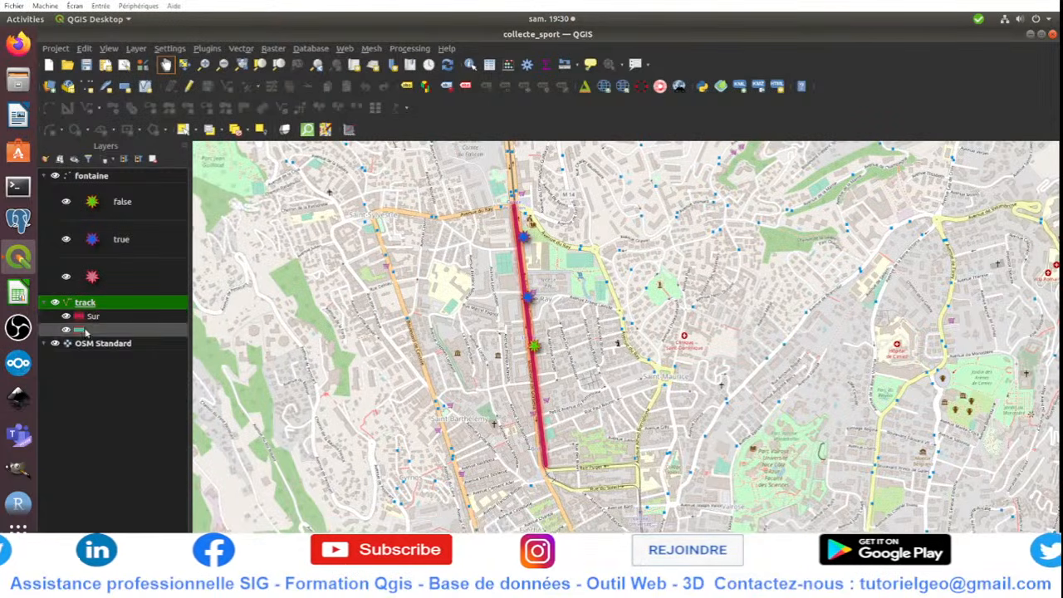
left_click(125, 344)
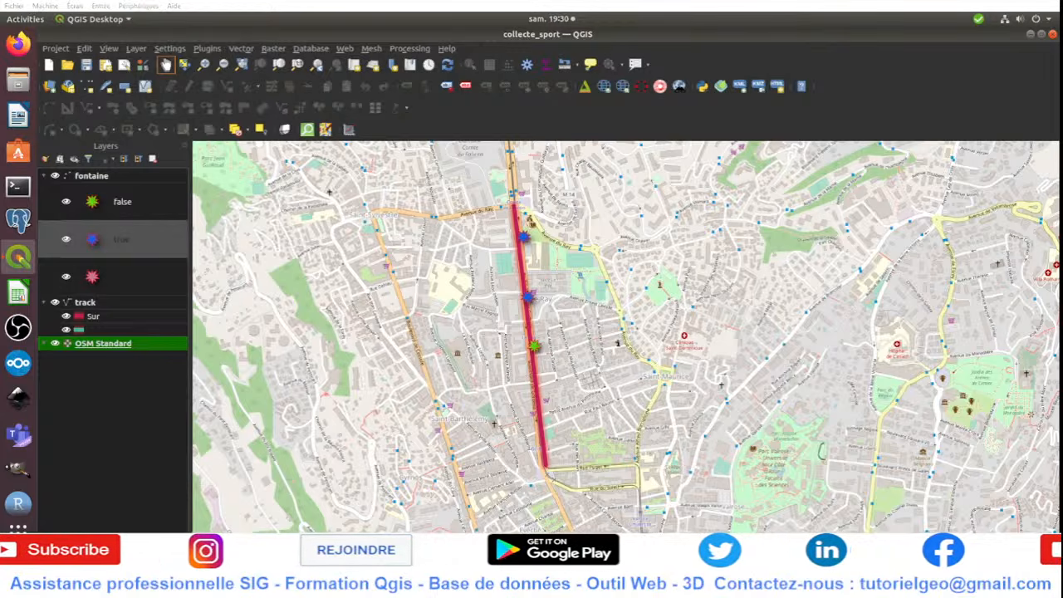
left_click_drag(638, 371, 675, 384)
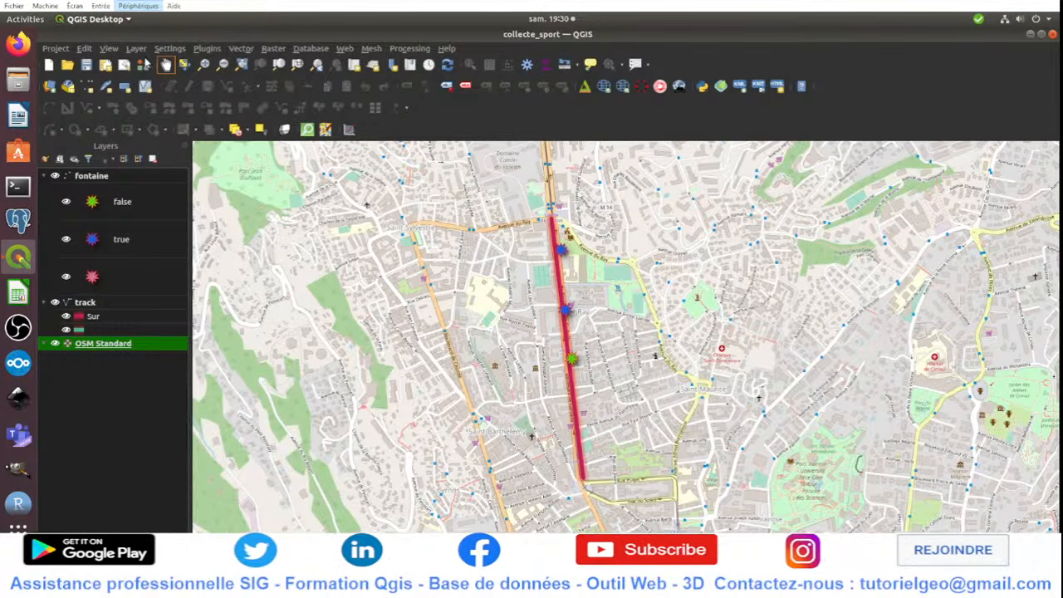
Step: Switch to the Files app, go to the test folder on the Desktop and copy the apps_qfield folder
left_click(31, 78)
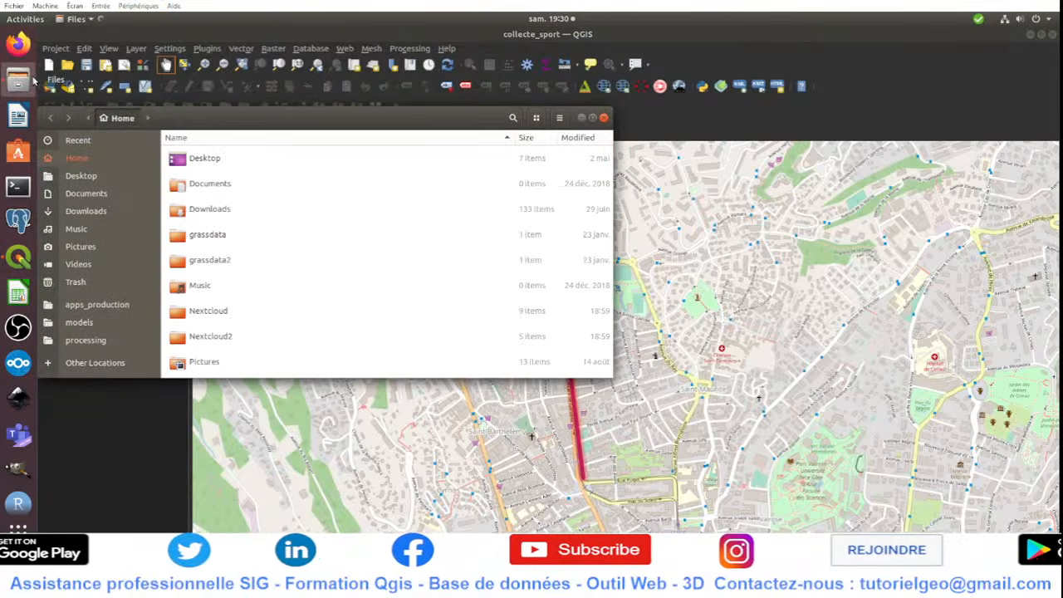
scroll(300, 240, "down", 3)
scroll(298, 240, "up", 5)
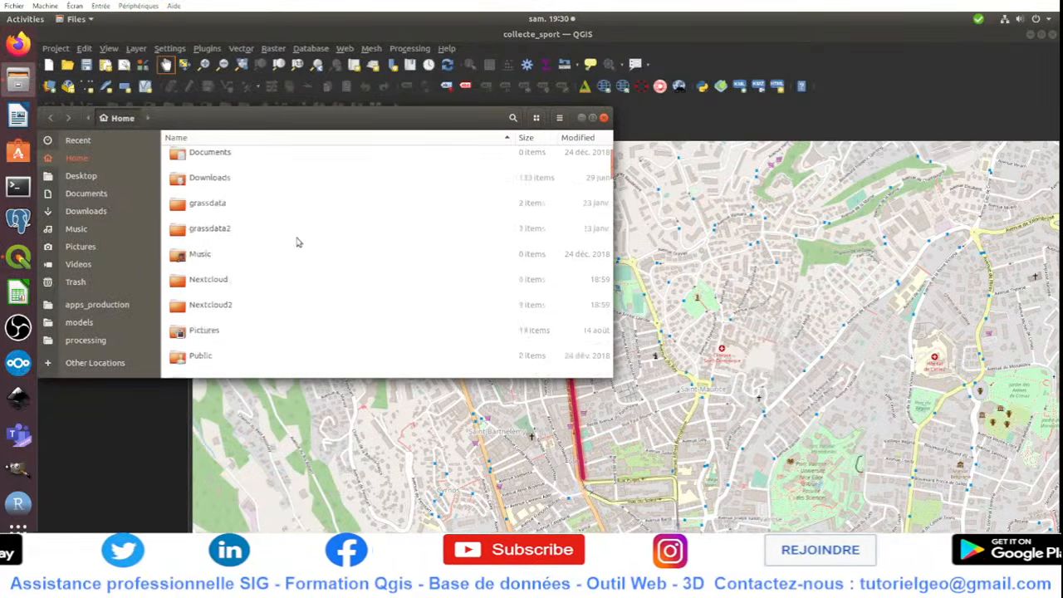
double_click(222, 169)
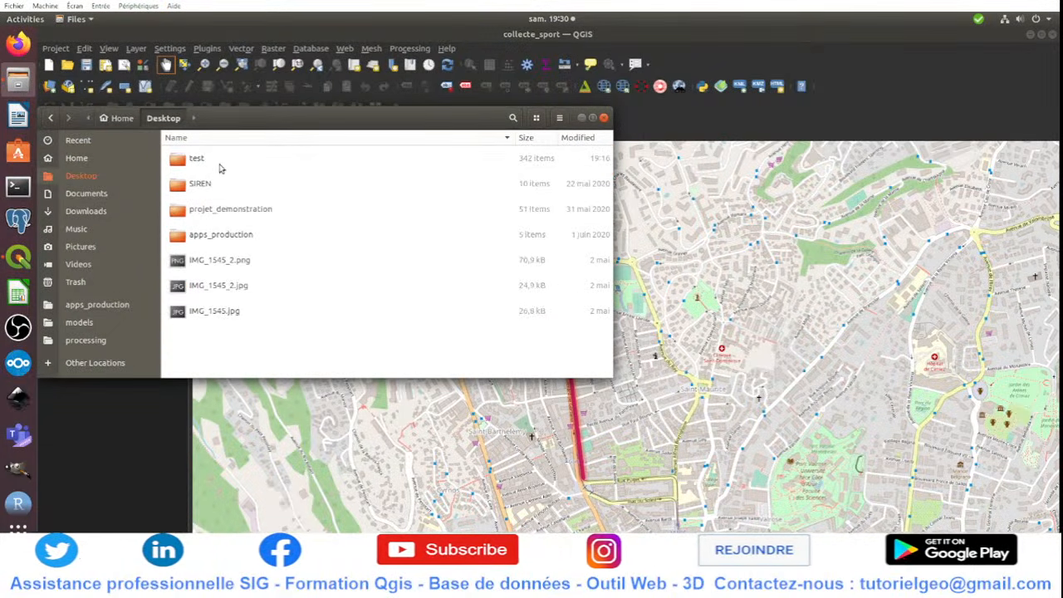
double_click(221, 170)
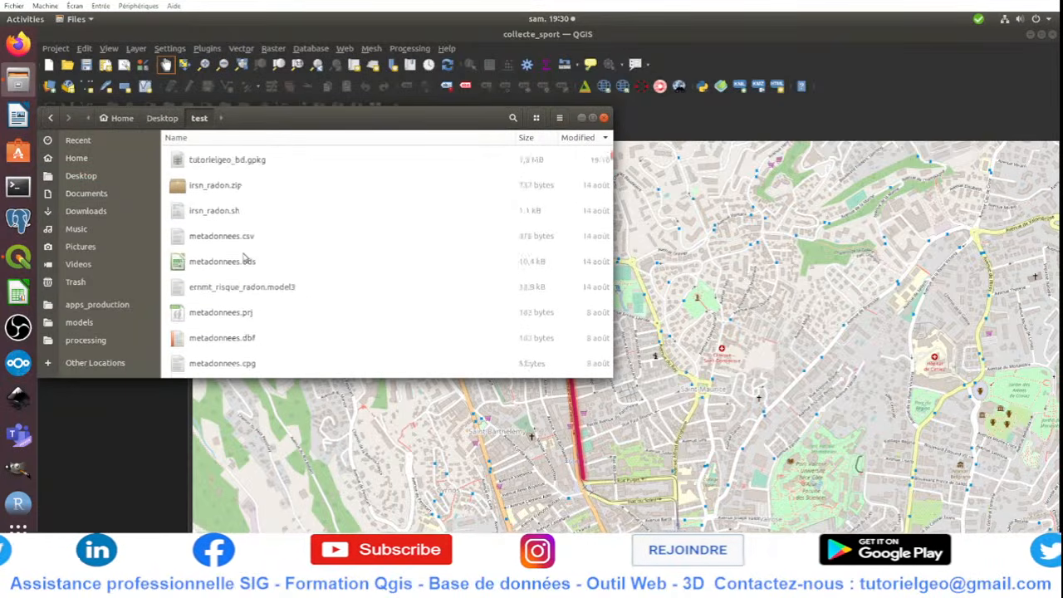
scroll(243, 258, "up", 5)
scroll(227, 231, "up", 3)
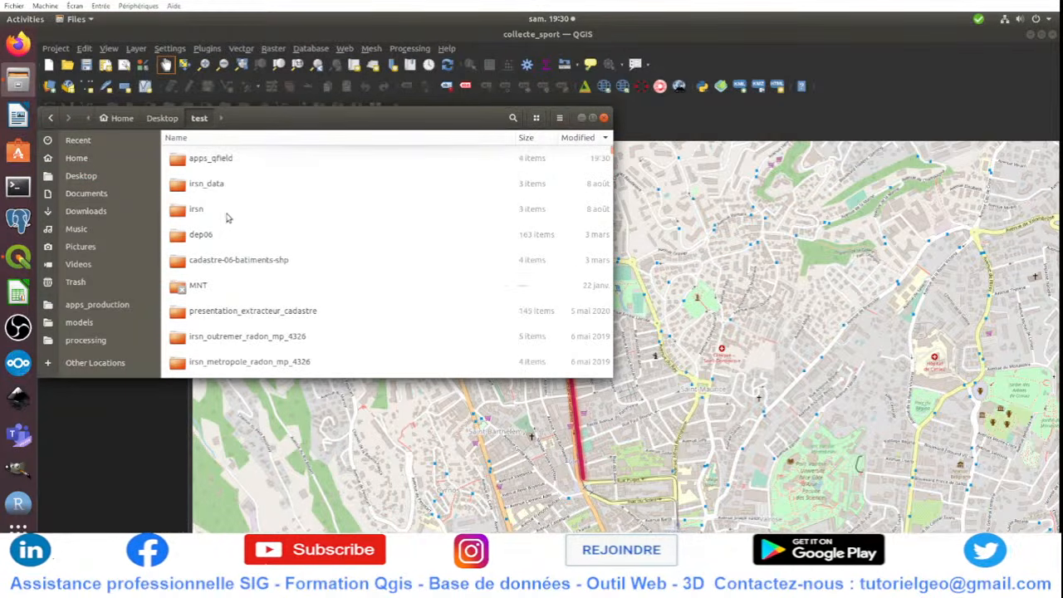
right_click(237, 164)
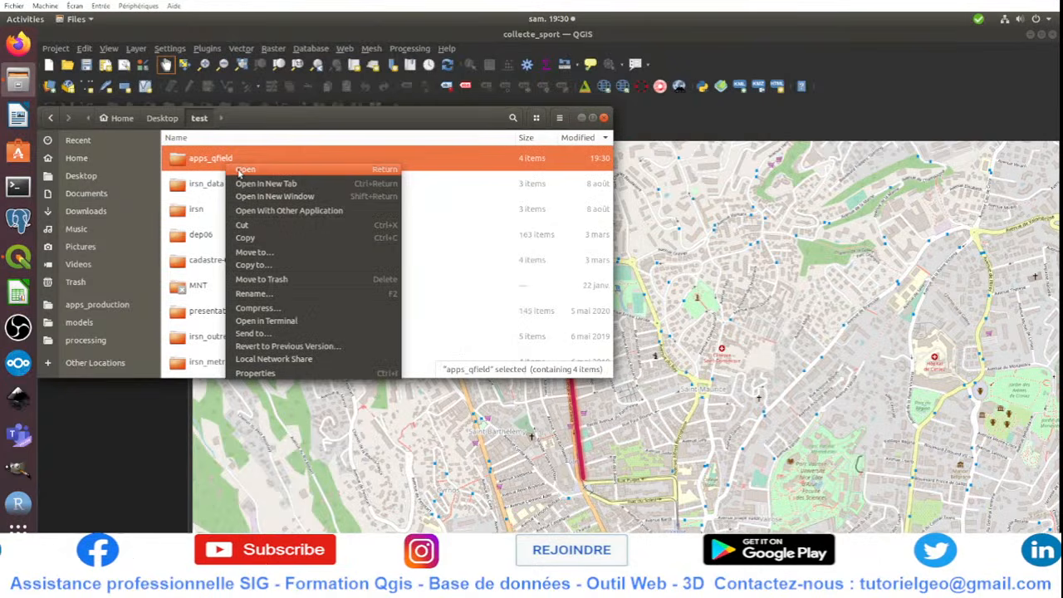
left_click(255, 237)
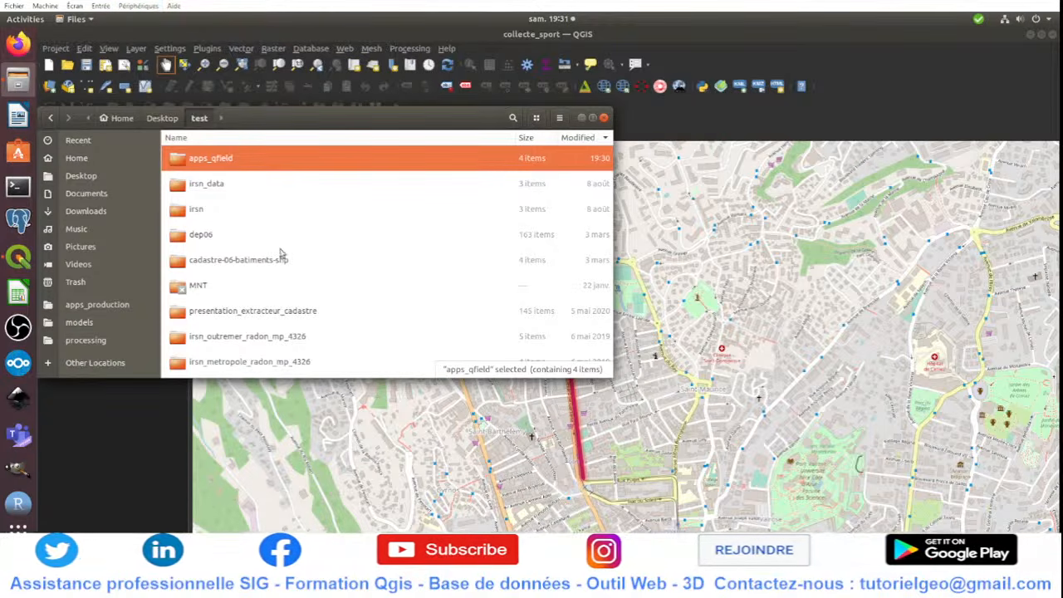
left_click_drag(228, 158, 4, 214)
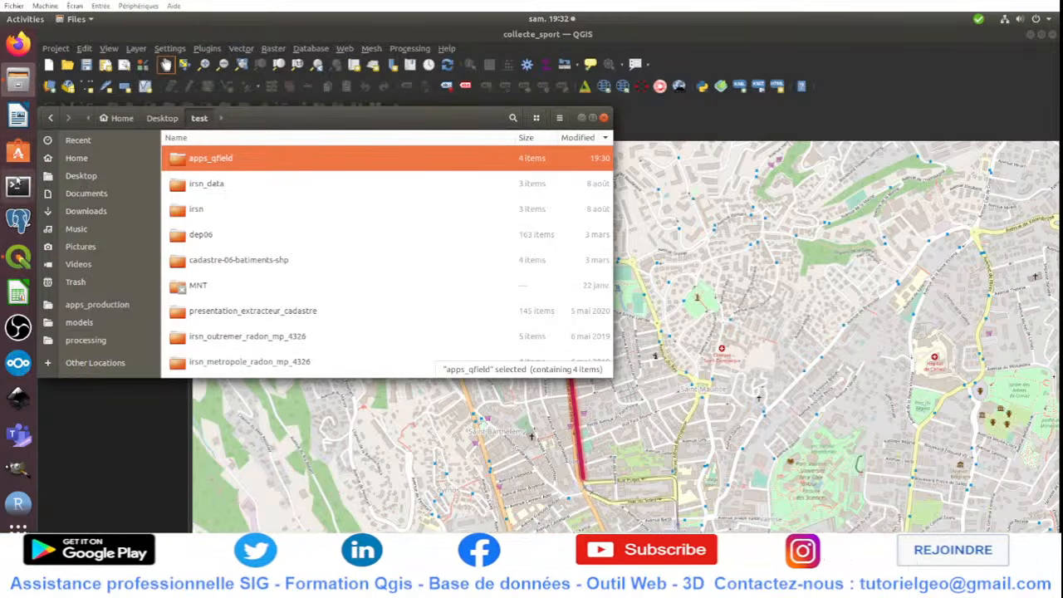
left_click(20, 260)
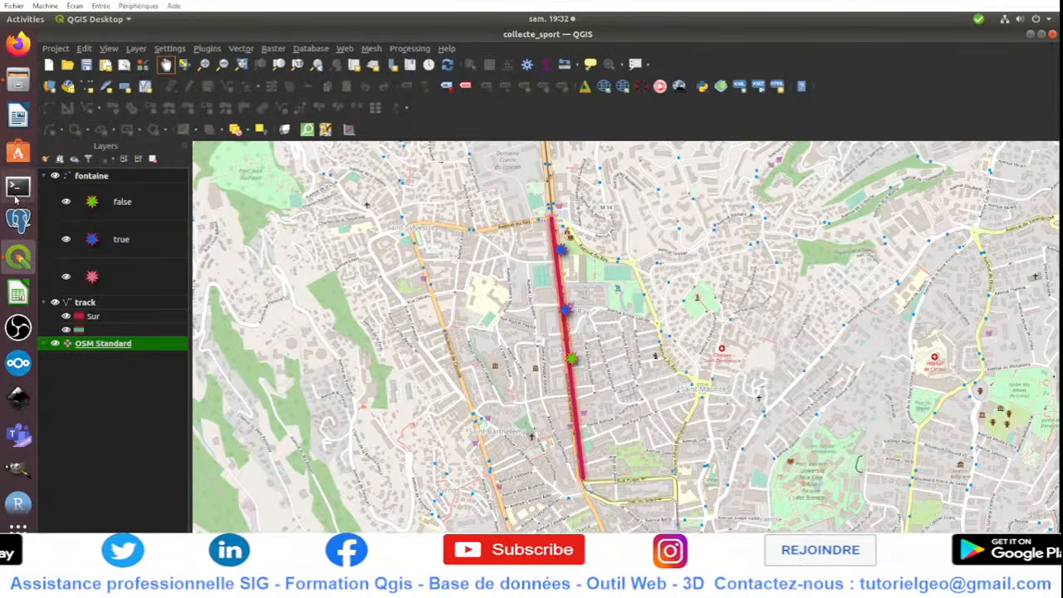
left_click(23, 83)
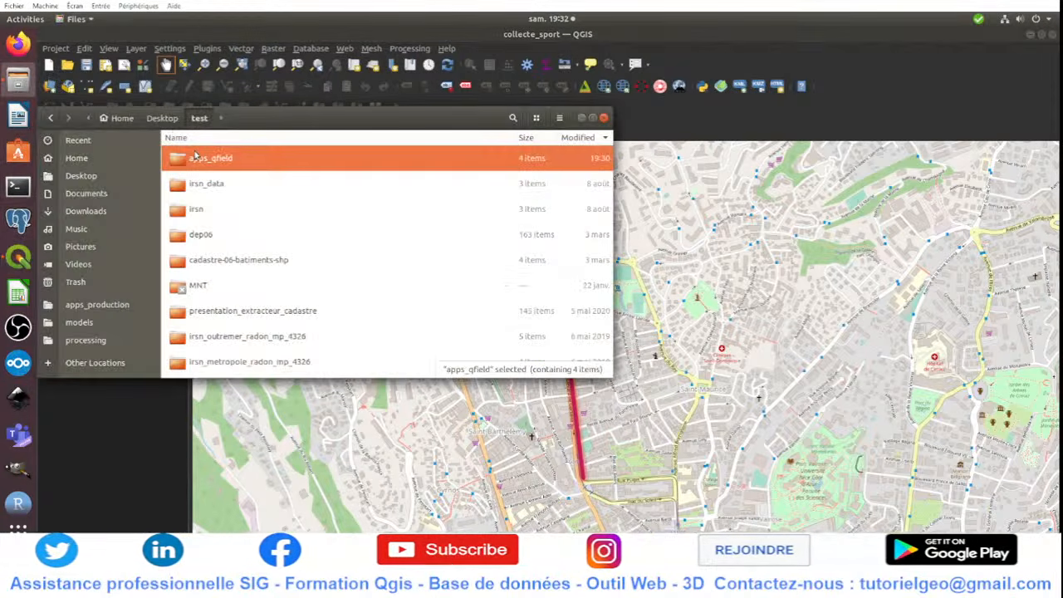